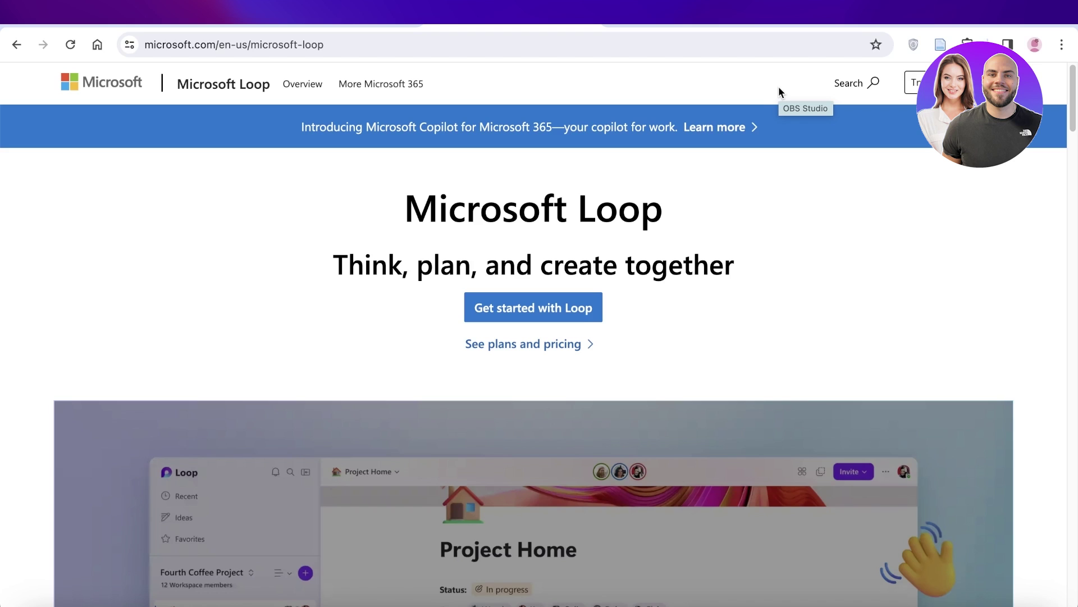
Browse the Loop landing page and play the What is Loop video
{"action": "scroll", "coordinate": [742, 225], "scroll_direction": "down", "scroll_amount": 2}
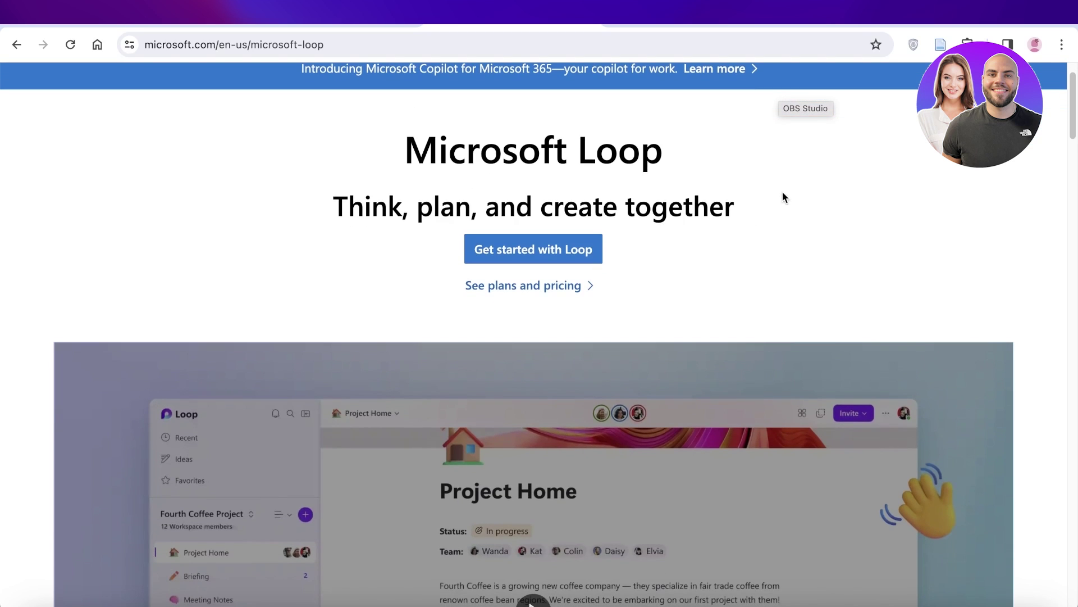
{"action": "scroll", "coordinate": [770, 210], "scroll_direction": "down", "scroll_amount": 5}
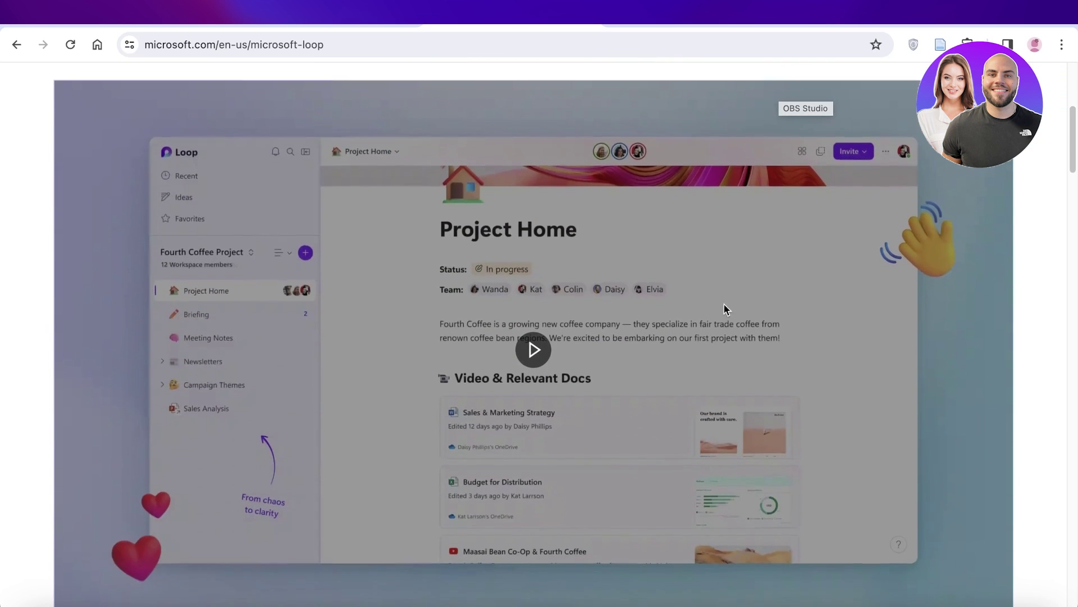
{"action": "scroll", "coordinate": [825, 286], "scroll_direction": "down", "scroll_amount": 5}
{"action": "left_click", "coordinate": [820, 134]}
{"action": "scroll", "coordinate": [994, 393], "scroll_direction": "up", "scroll_amount": 3}
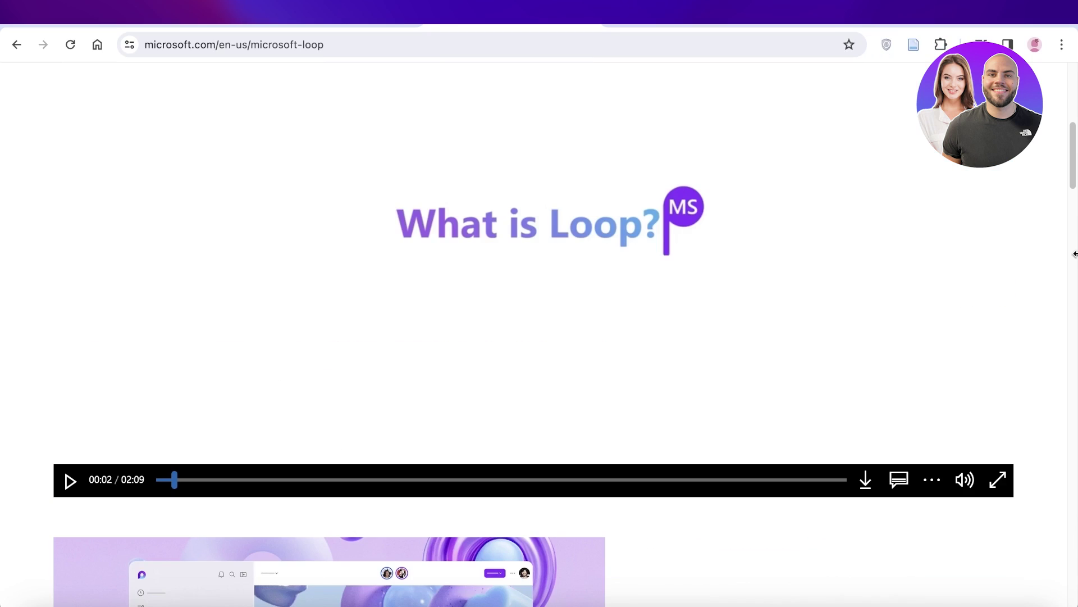
{"action": "scroll", "coordinate": [1069, 268], "scroll_direction": "up", "scroll_amount": 5}
{"action": "scroll", "coordinate": [1068, 271], "scroll_direction": "down", "scroll_amount": 12}
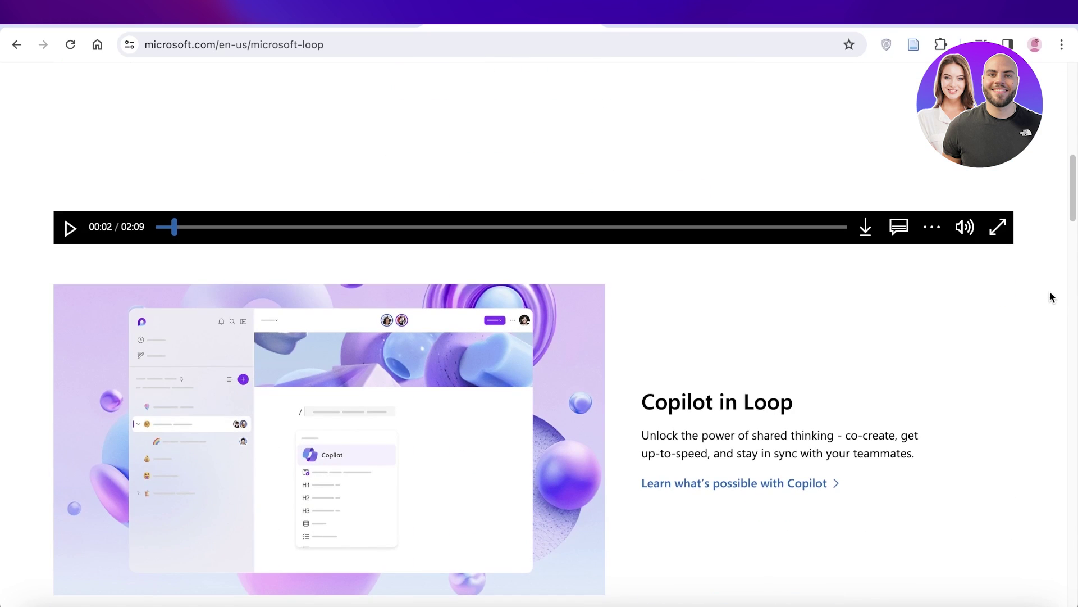
{"action": "scroll", "coordinate": [1049, 294], "scroll_direction": "down", "scroll_amount": 3}
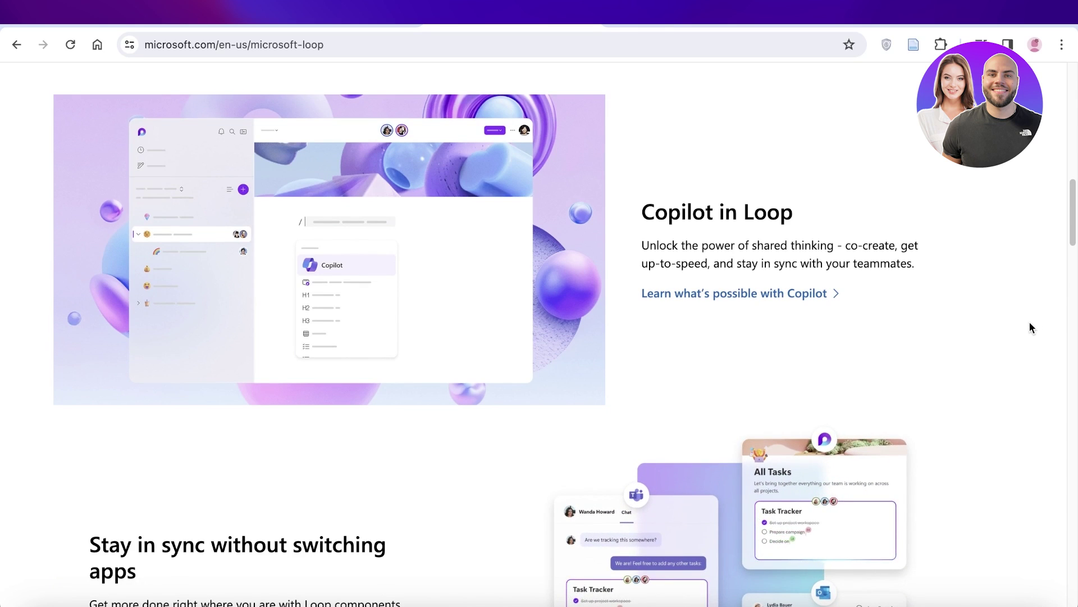
{"action": "scroll", "coordinate": [747, 281], "scroll_direction": "up", "scroll_amount": 15}
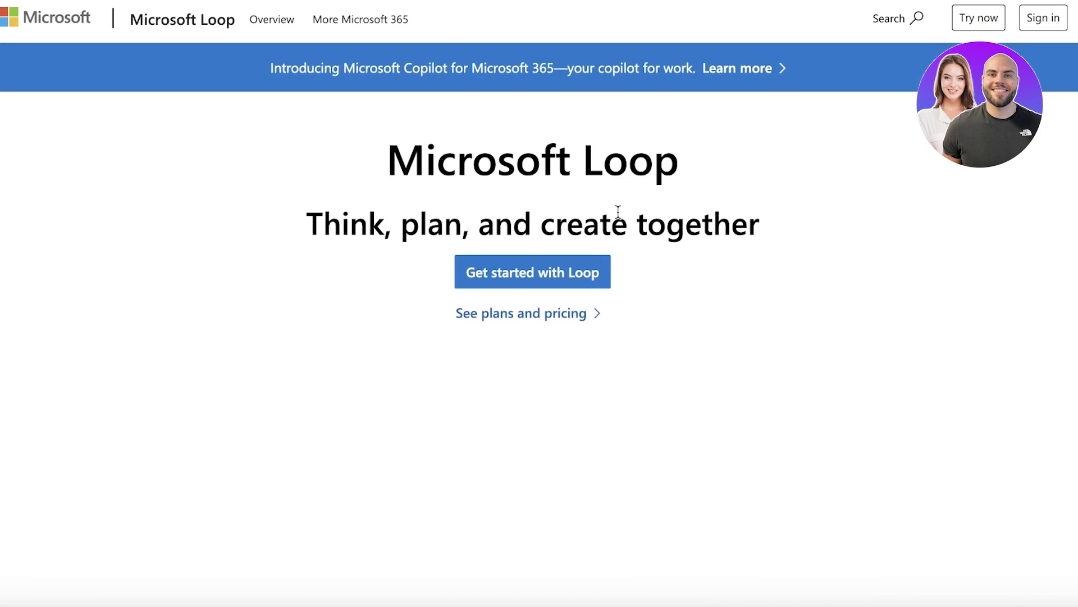
Sign in with the work account and stay signed in, hiding the prompt in future
{"action": "left_click", "coordinate": [547, 273]}
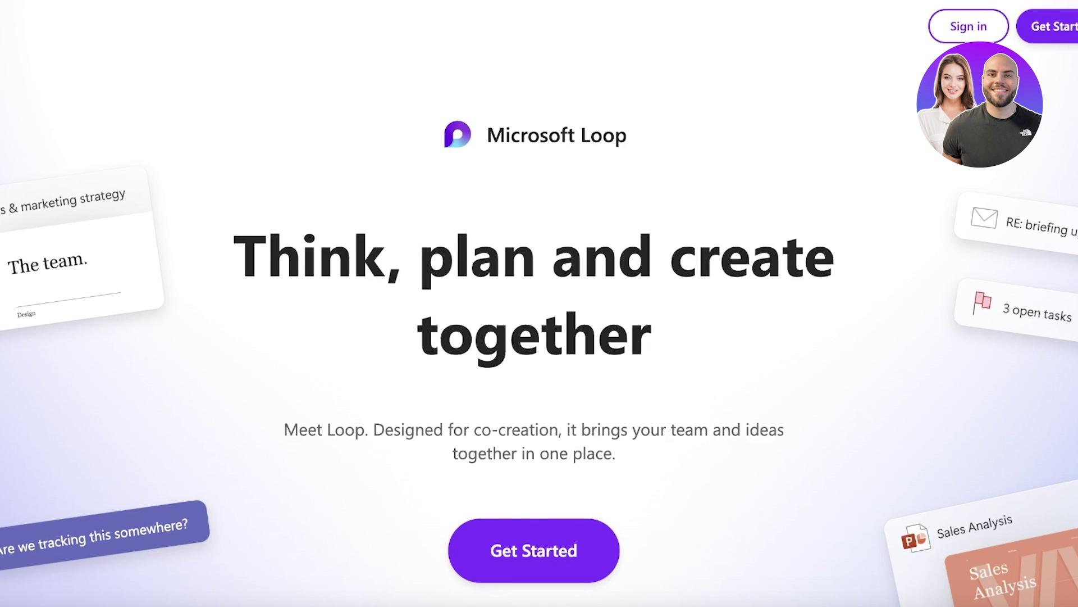
{"action": "scroll", "coordinate": [522, 238], "scroll_direction": "down", "scroll_amount": 5}
{"action": "left_click", "coordinate": [541, 163]}
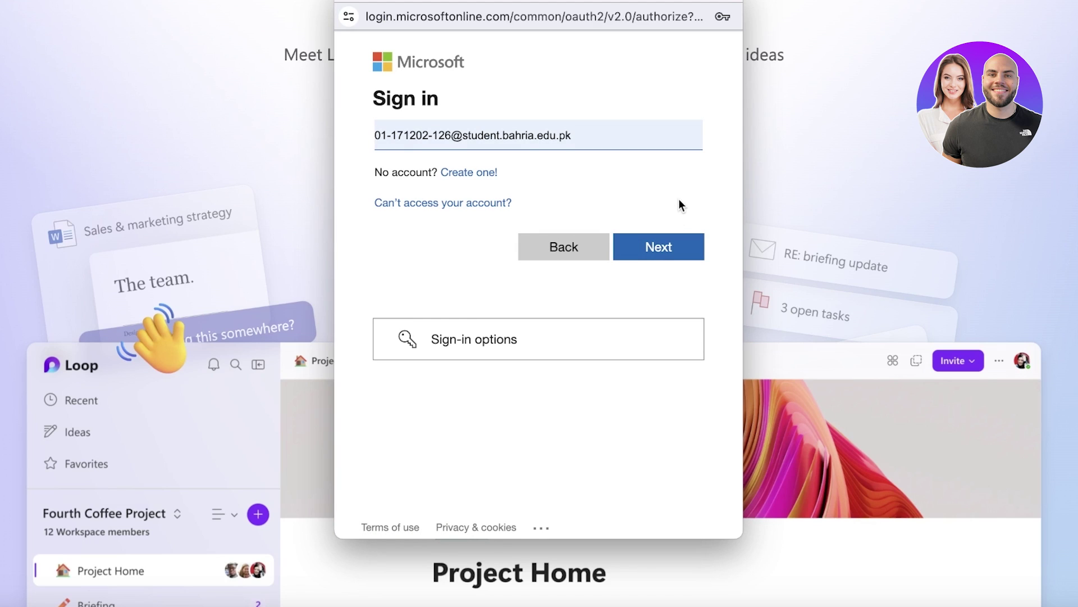
{"action": "left_click", "coordinate": [684, 247]}
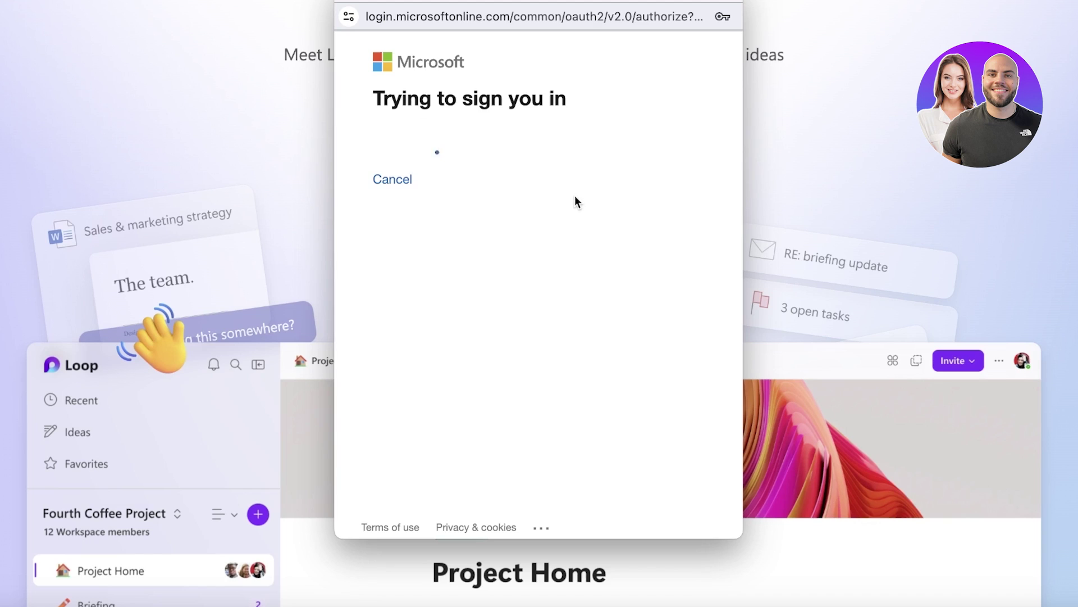
{"action": "left_click", "coordinate": [614, 260]}
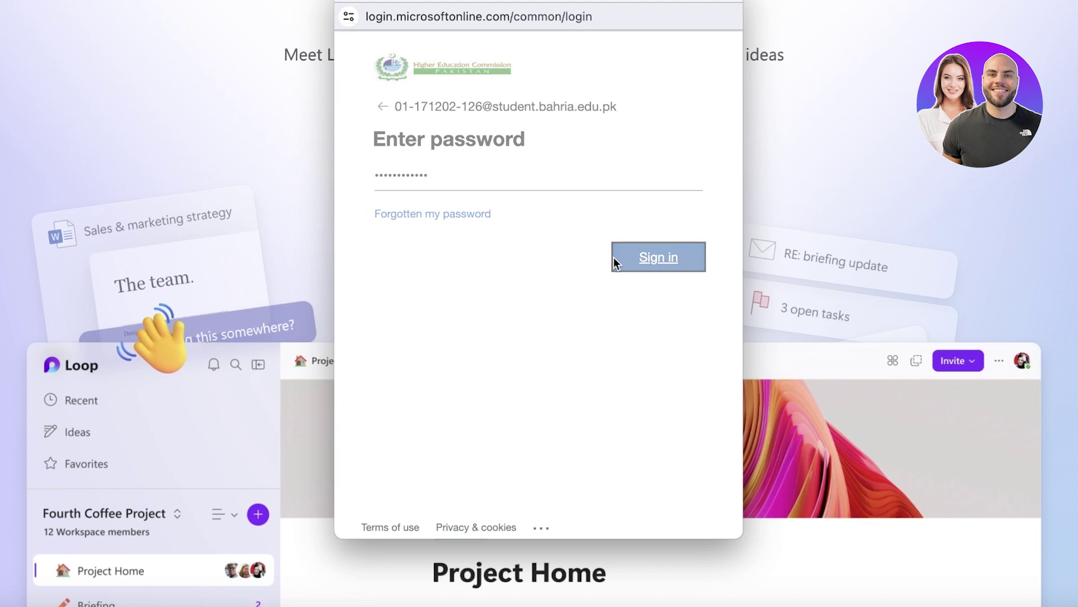
{"action": "left_click", "coordinate": [427, 235]}
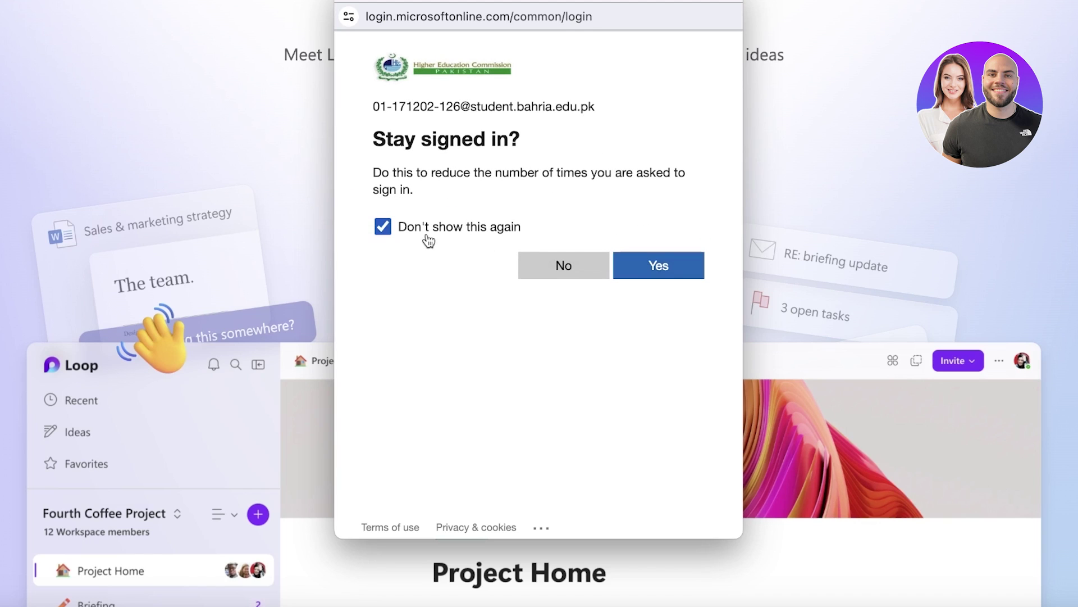
{"action": "left_click", "coordinate": [666, 268]}
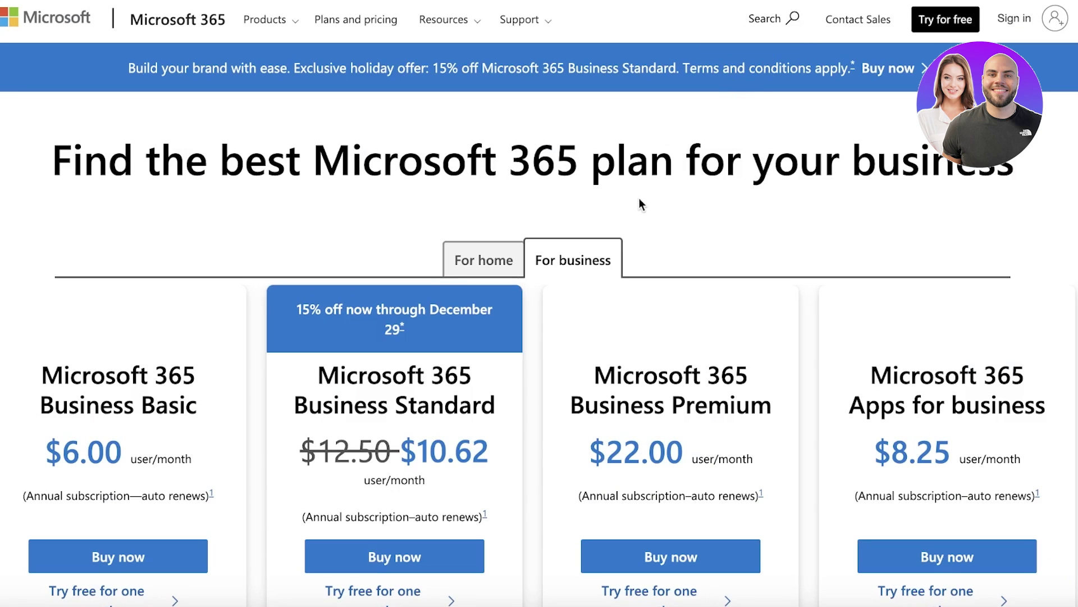
Switch to the home plans and dismiss the Loop plan-change notice for later
{"action": "left_click", "coordinate": [497, 266]}
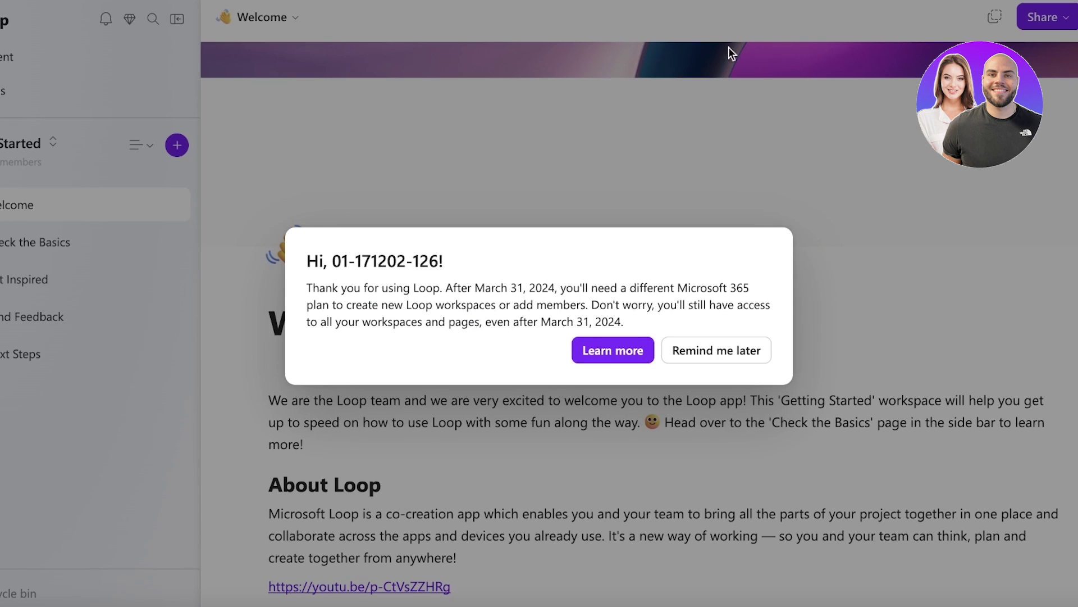
{"action": "left_click", "coordinate": [692, 351]}
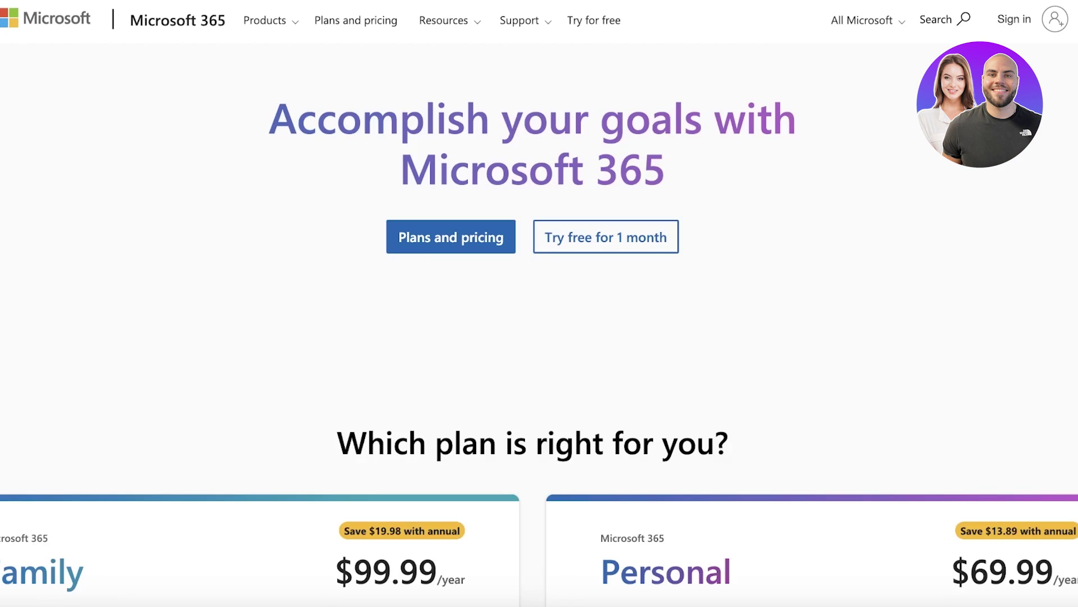
{"action": "scroll", "coordinate": [611, 191], "scroll_direction": "down", "scroll_amount": 8}
{"action": "scroll", "coordinate": [365, 238], "scroll_direction": "up", "scroll_amount": 5}
{"action": "scroll", "coordinate": [503, 161], "scroll_direction": "down", "scroll_amount": 3}
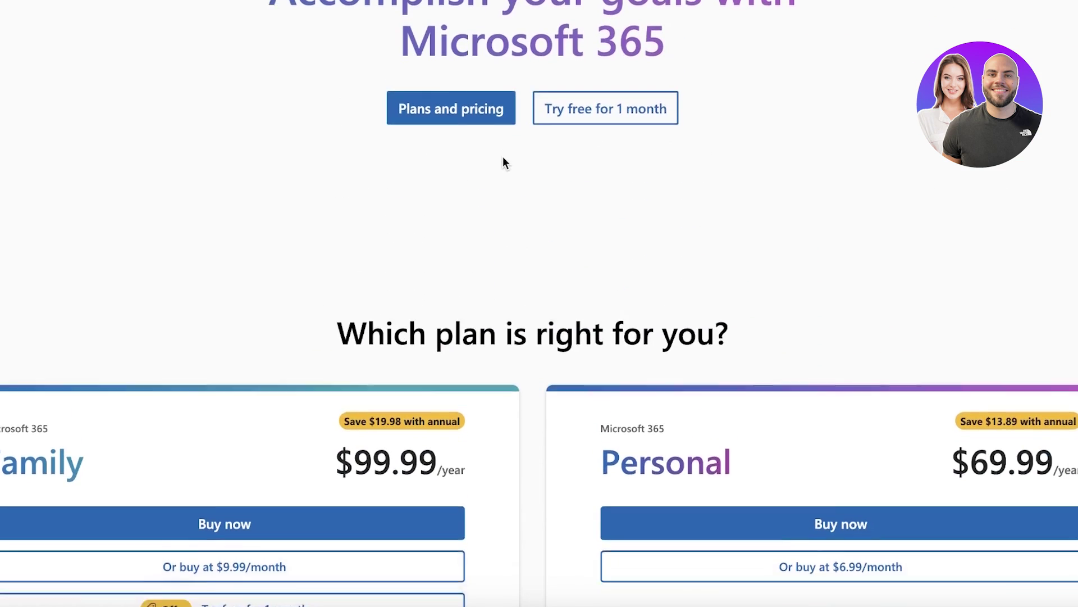
{"action": "scroll", "coordinate": [505, 164], "scroll_direction": "down", "scroll_amount": 5}
{"action": "scroll", "coordinate": [477, 180], "scroll_direction": "up", "scroll_amount": 5}
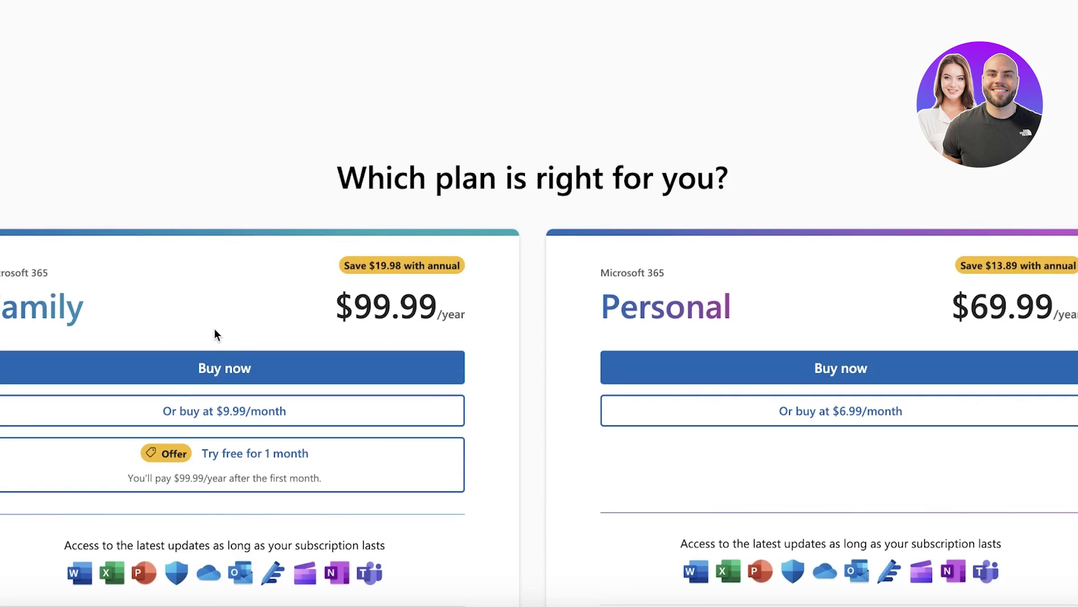
{"action": "scroll", "coordinate": [887, 310], "scroll_direction": "down", "scroll_amount": 1}
{"action": "scroll", "coordinate": [900, 265], "scroll_direction": "up", "scroll_amount": 10}
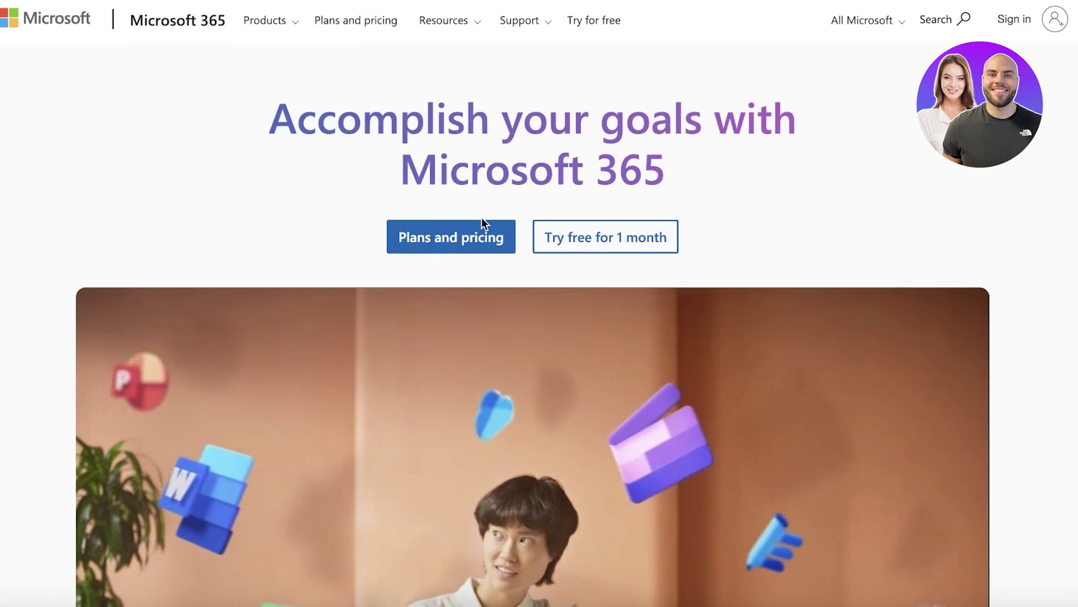
Compare the For business and For home plans on Microsoft 365 Plans and pricing
{"action": "left_click", "coordinate": [405, 240]}
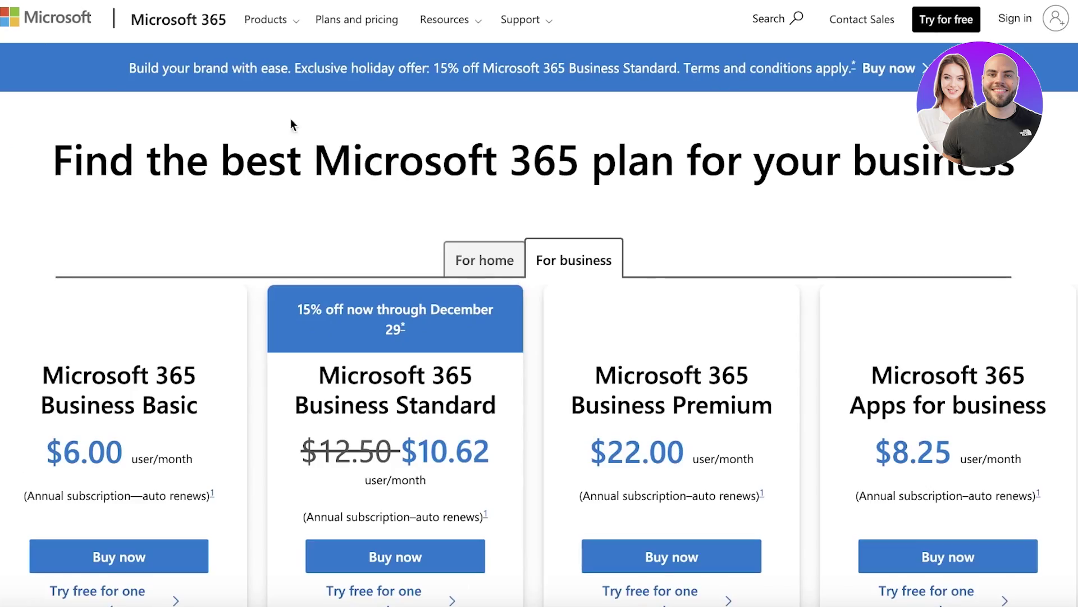
{"action": "scroll", "coordinate": [291, 123], "scroll_direction": "down", "scroll_amount": 10}
{"action": "scroll", "coordinate": [119, 316], "scroll_direction": "up", "scroll_amount": 6}
{"action": "scroll", "coordinate": [121, 319], "scroll_direction": "down", "scroll_amount": 6}
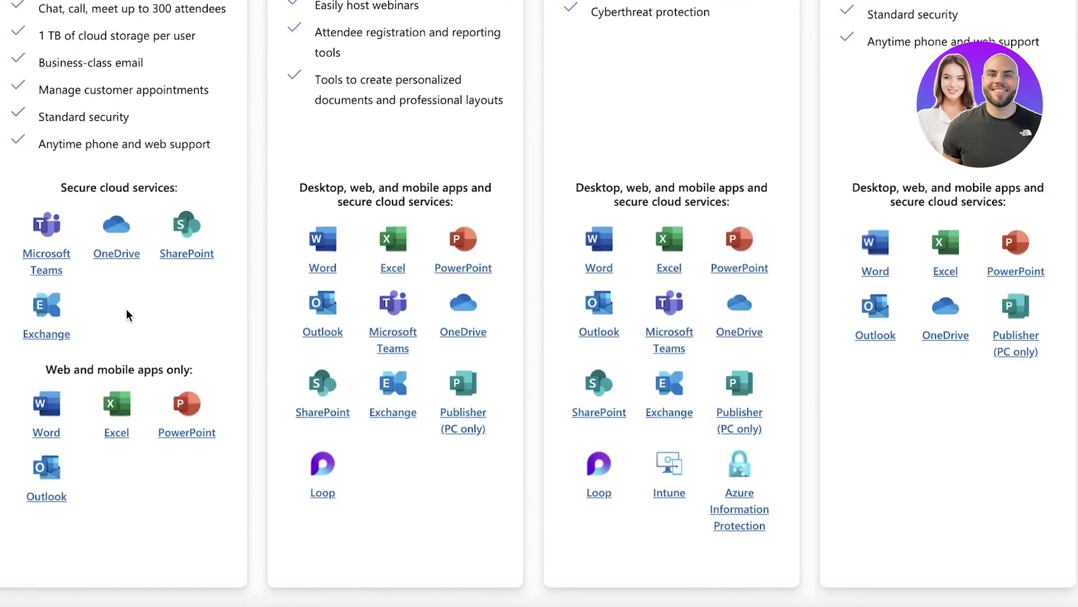
{"action": "scroll", "coordinate": [126, 309], "scroll_direction": "up", "scroll_amount": 10}
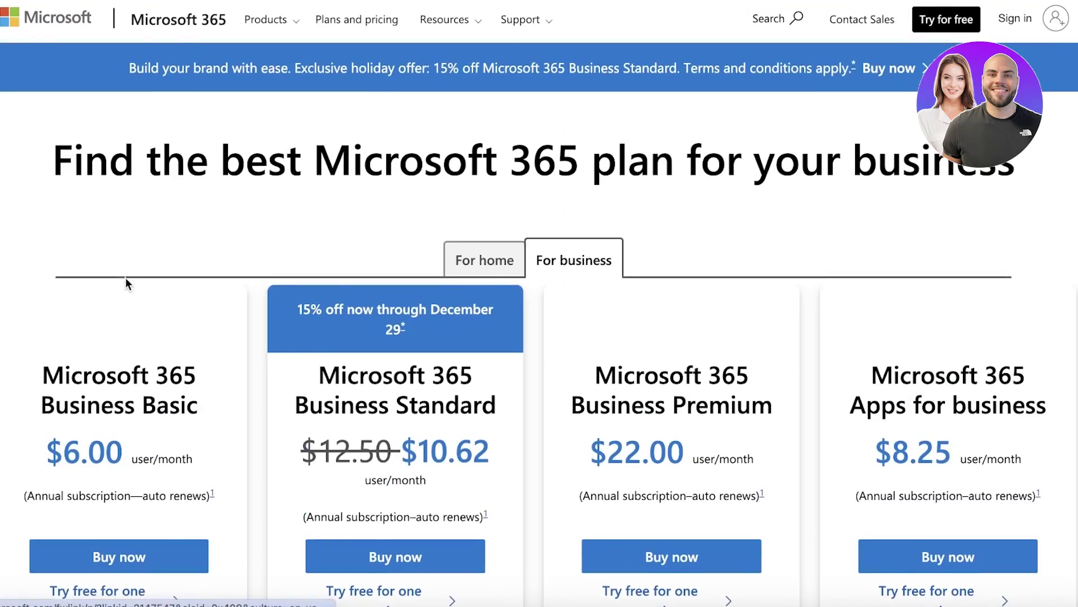
{"action": "scroll", "coordinate": [126, 278], "scroll_direction": "down", "scroll_amount": 2}
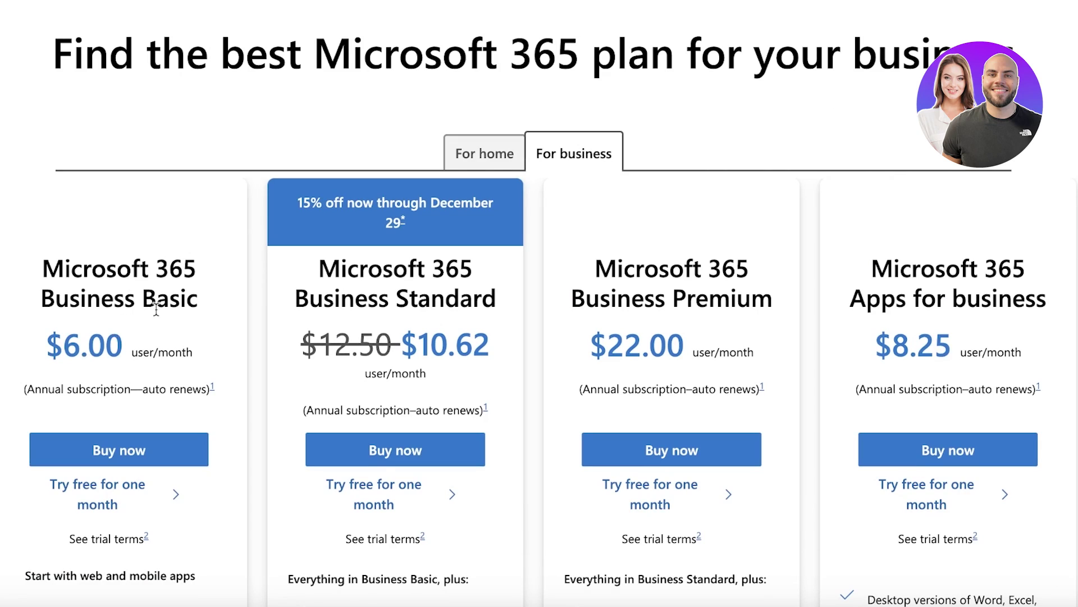
{"action": "scroll", "coordinate": [234, 219], "scroll_direction": "down", "scroll_amount": 10}
{"action": "scroll", "coordinate": [427, 191], "scroll_direction": "up", "scroll_amount": 10}
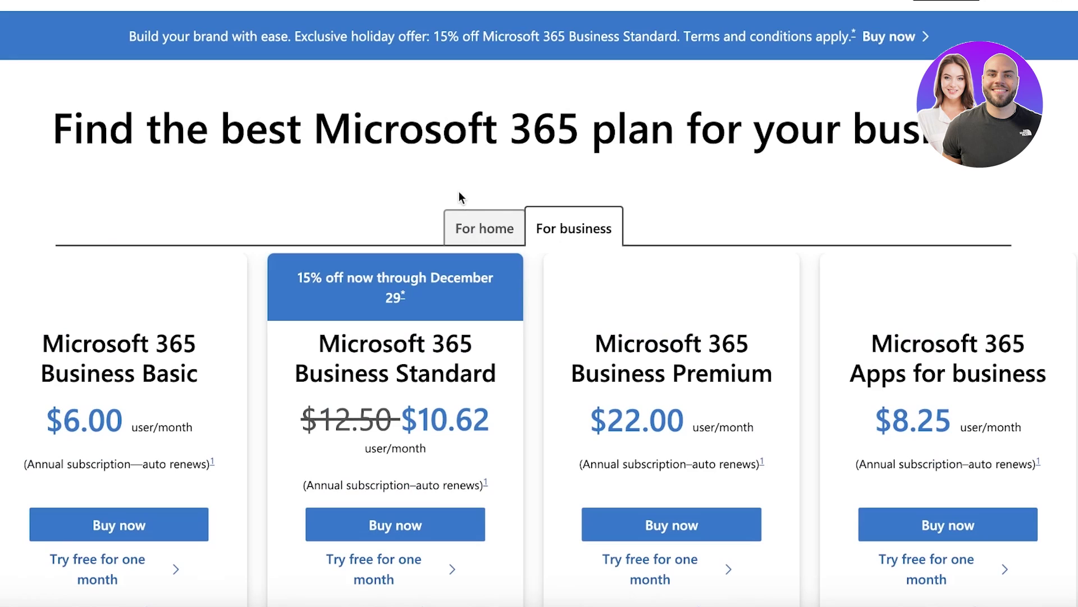
{"action": "left_click", "coordinate": [466, 227]}
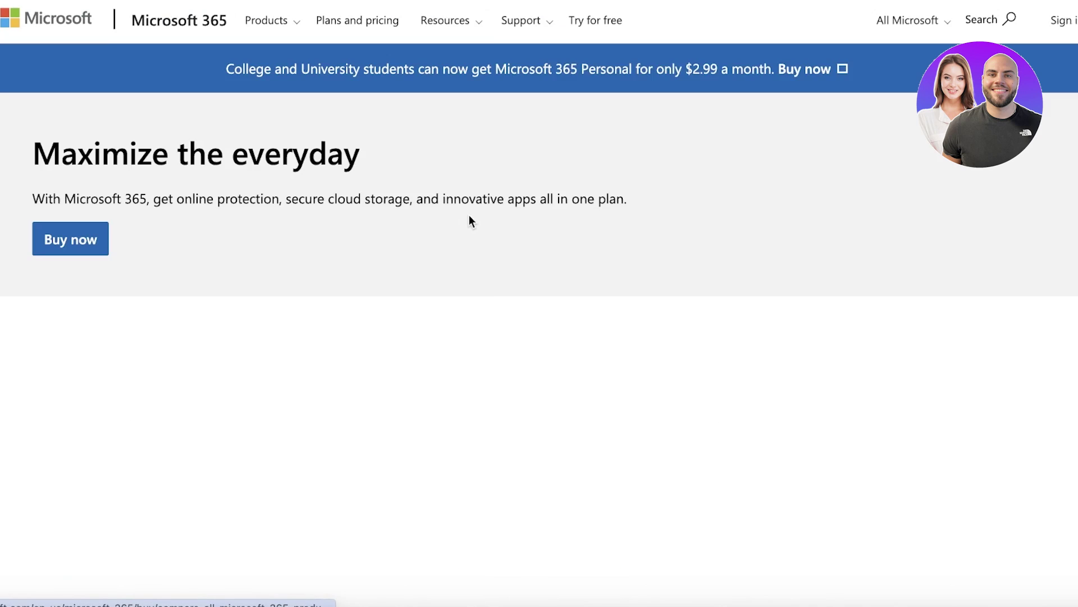
{"action": "scroll", "coordinate": [472, 214], "scroll_direction": "down", "scroll_amount": 5}
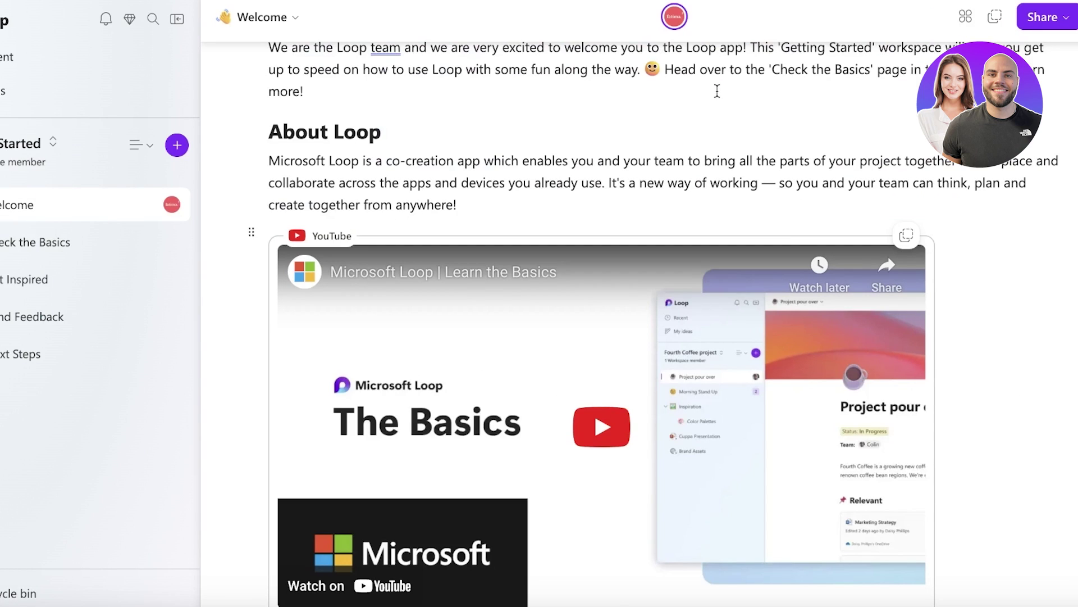
Open Check the Basics and select the formatting tip line to reveal the format toolbar
{"action": "scroll", "coordinate": [717, 91], "scroll_direction": "up", "scroll_amount": 5}
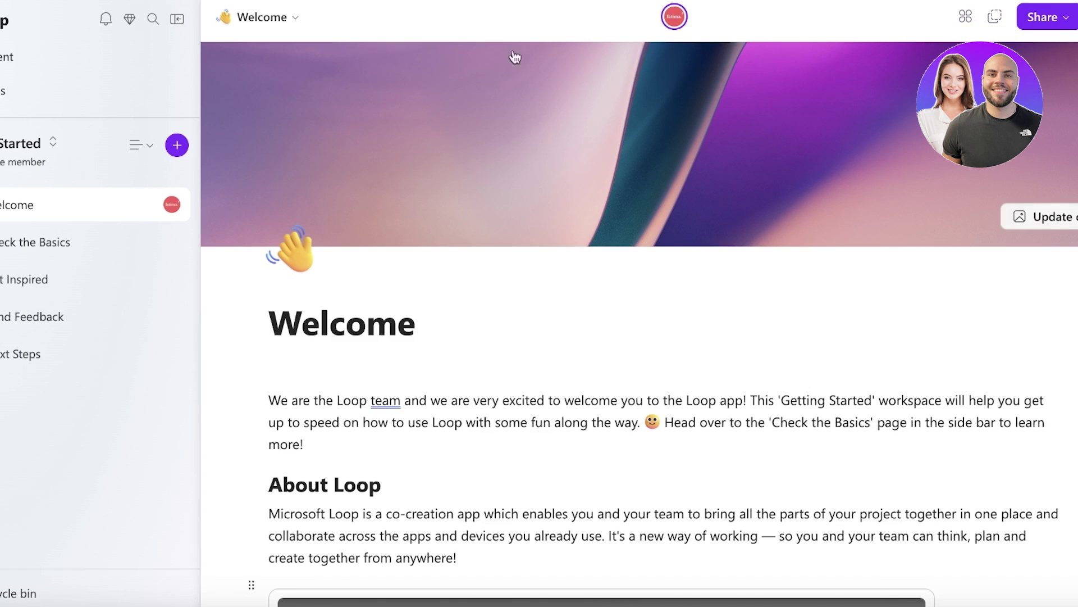
{"action": "mouse_move", "coordinate": [672, 21]}
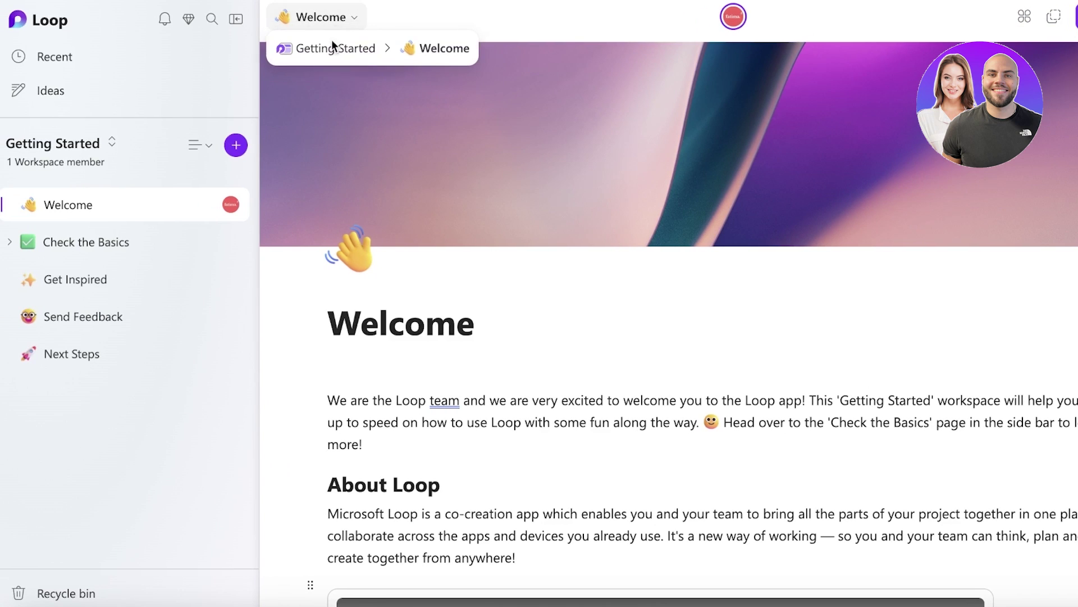
{"action": "scroll", "coordinate": [807, 195], "scroll_direction": "down", "scroll_amount": 6}
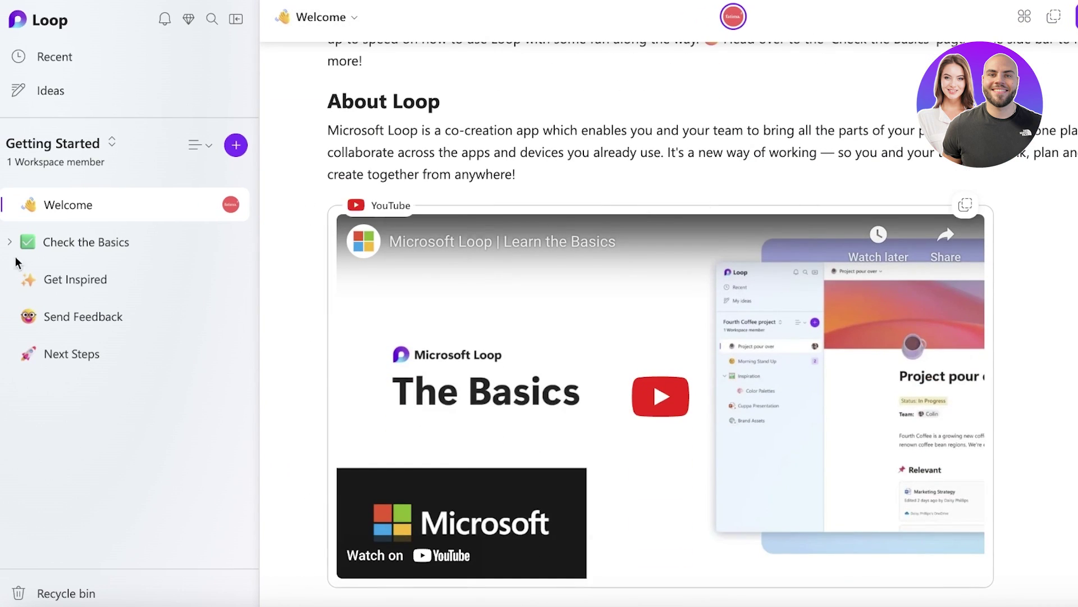
{"action": "left_click", "coordinate": [58, 241]}
{"action": "scroll", "coordinate": [505, 269], "scroll_direction": "down", "scroll_amount": 6}
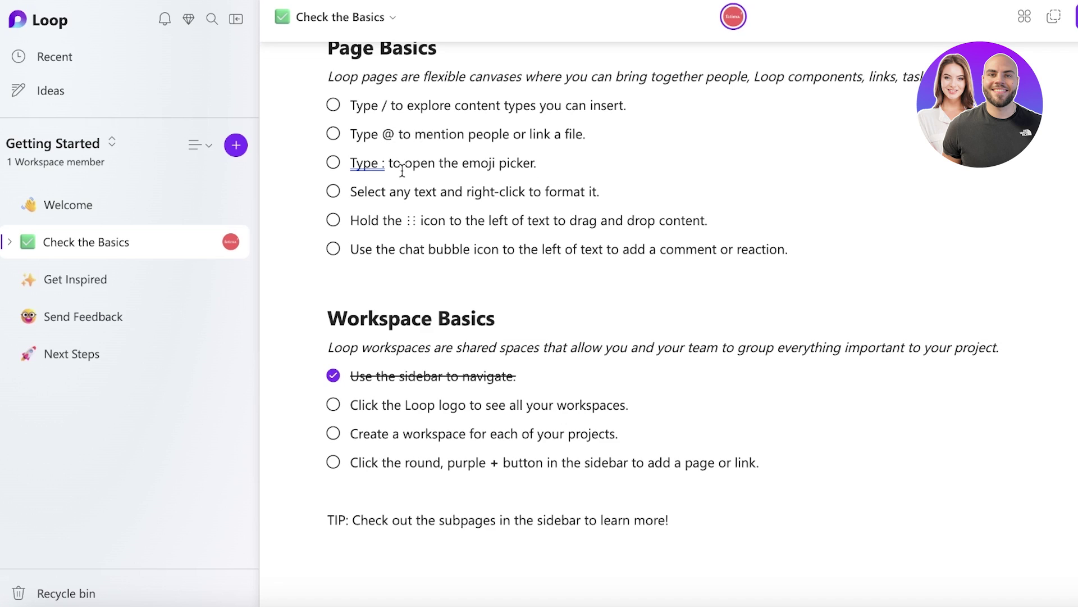
{"action": "left_click_drag", "start_coordinate": [349, 191], "coordinate": [497, 192]}
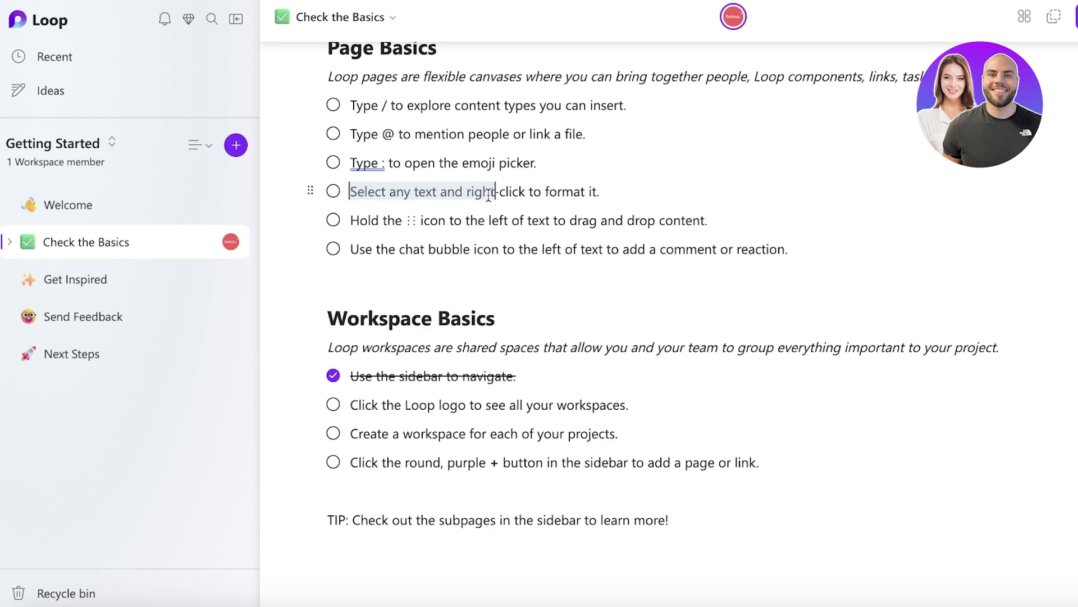
{"action": "left_click", "coordinate": [445, 186]}
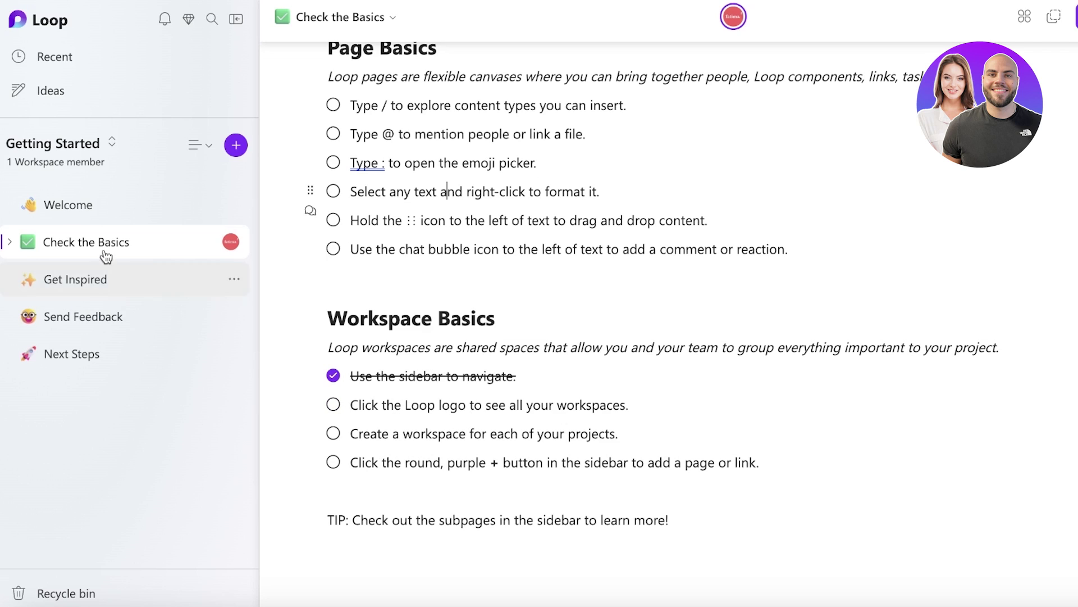
Browse the Get Inspired, Send Feedback and Next Steps pages
{"action": "left_click", "coordinate": [137, 272]}
{"action": "left_click", "coordinate": [115, 314]}
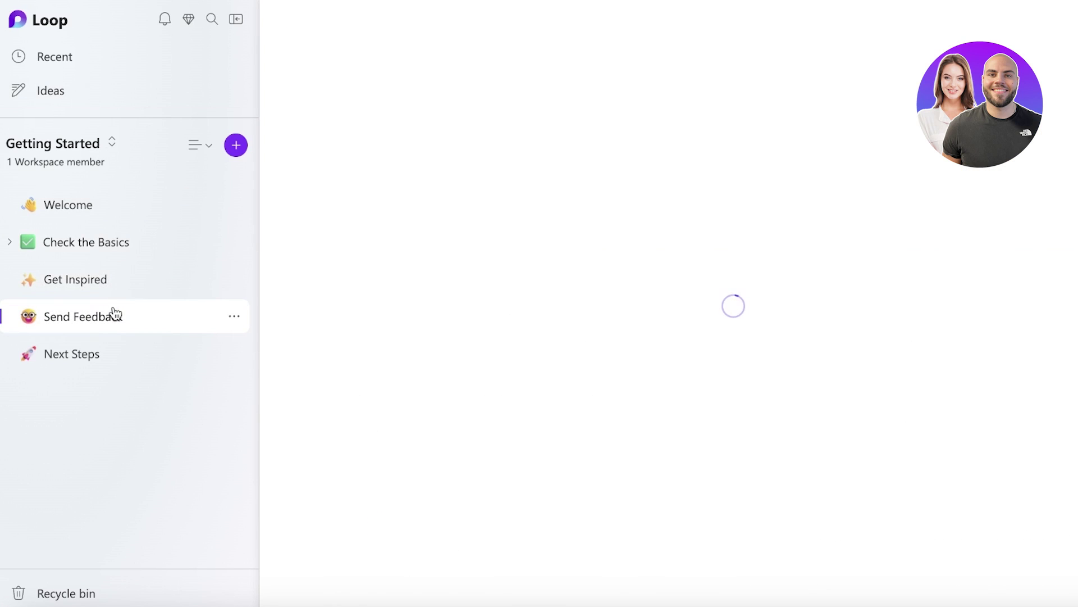
{"action": "left_click", "coordinate": [99, 353]}
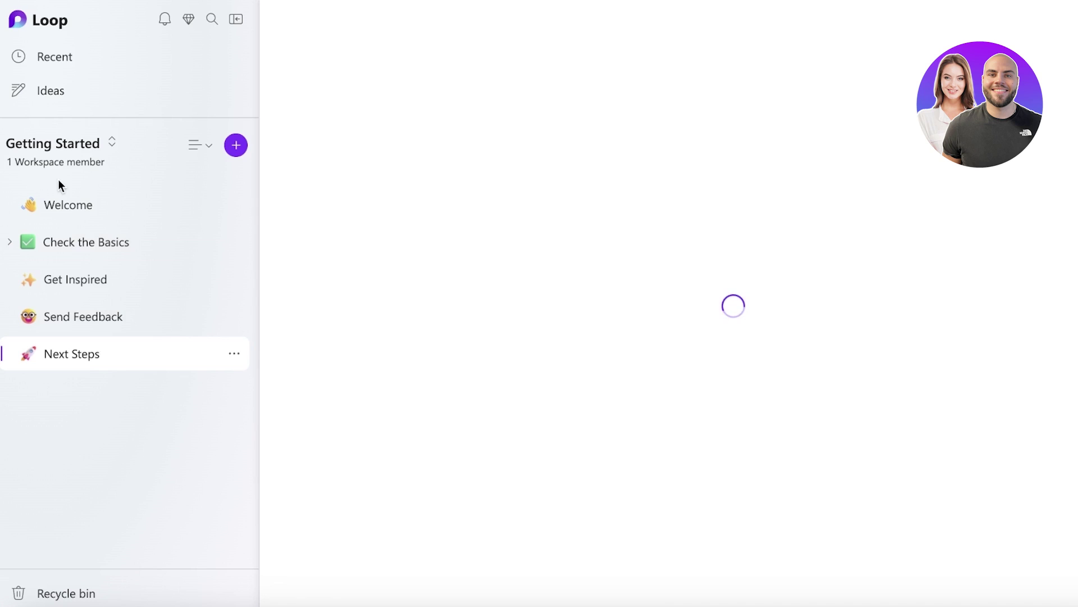
Switch the page list to Activity view, back to Tree, and show the add-page options
{"action": "left_click", "coordinate": [78, 144]}
{"action": "left_click", "coordinate": [197, 146]}
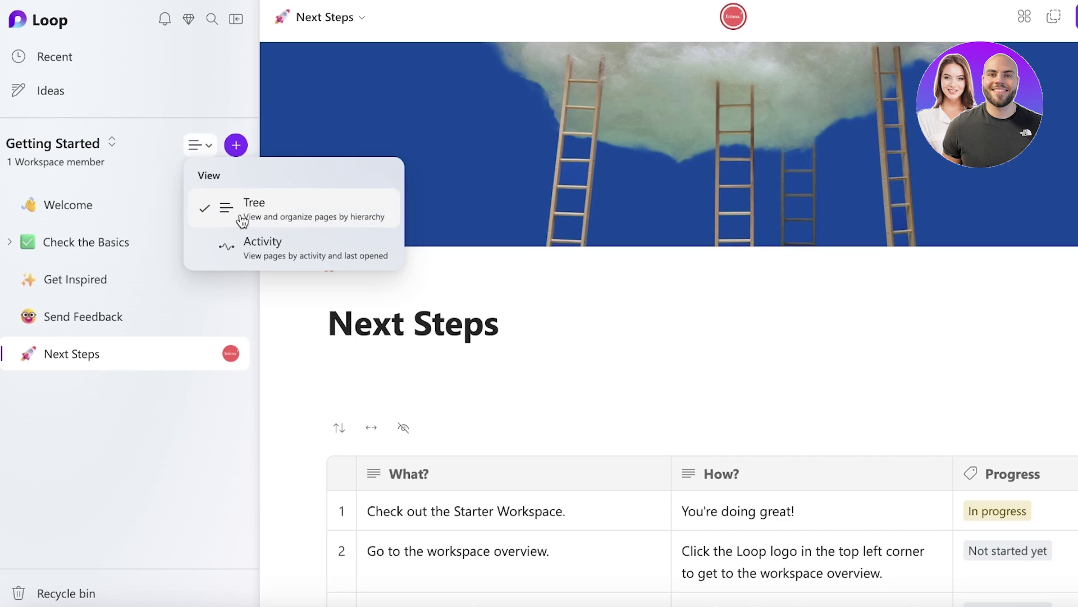
{"action": "left_click", "coordinate": [251, 250]}
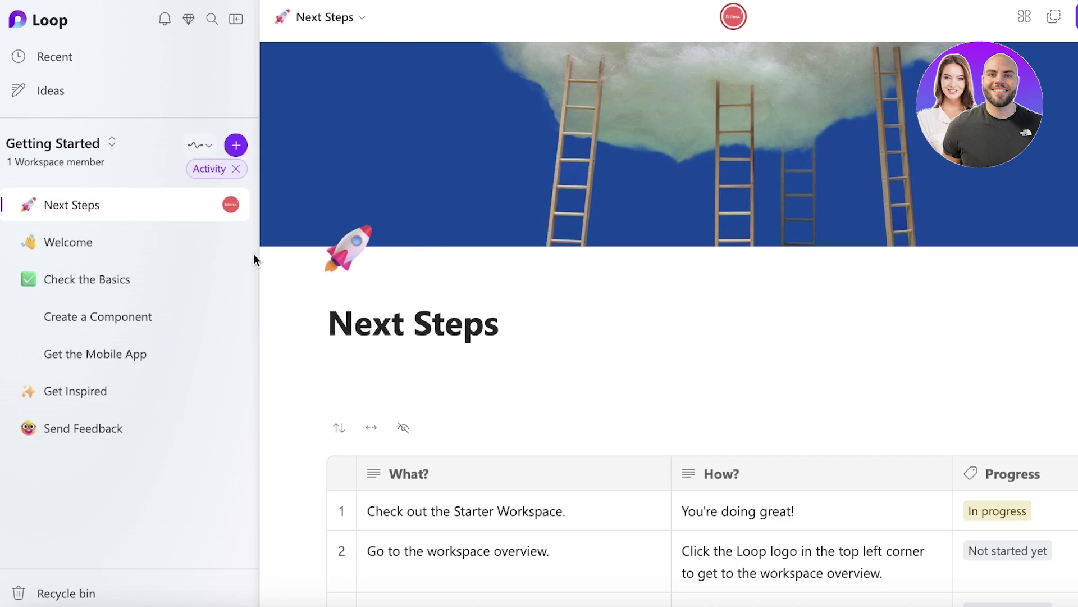
{"action": "left_click", "coordinate": [232, 168]}
{"action": "left_click", "coordinate": [235, 145]}
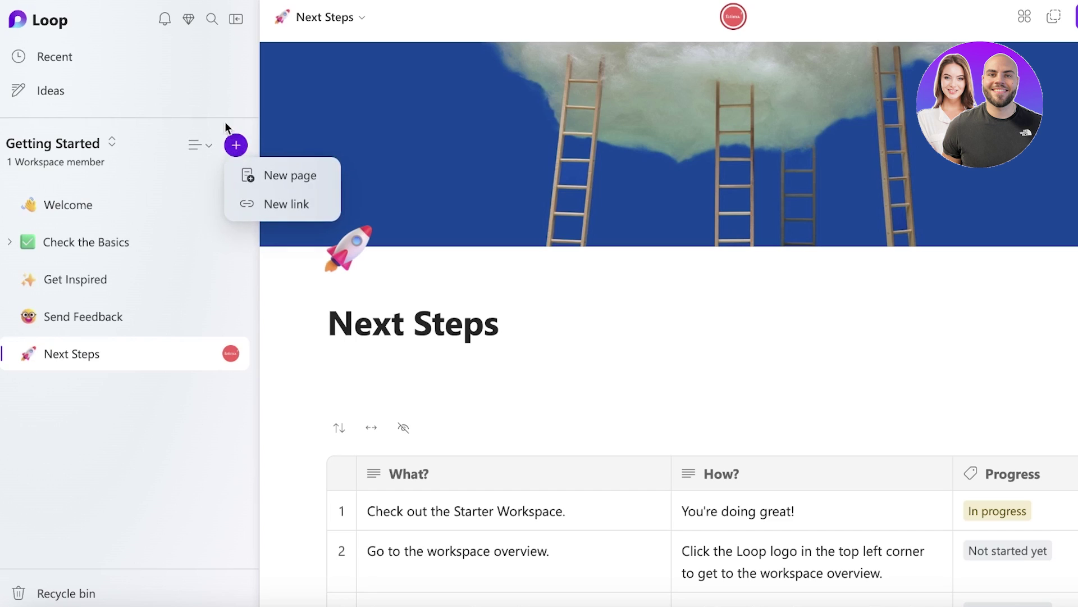
From Loop home, permanently delete the Getting Started workspace
{"action": "left_click", "coordinate": [65, 25]}
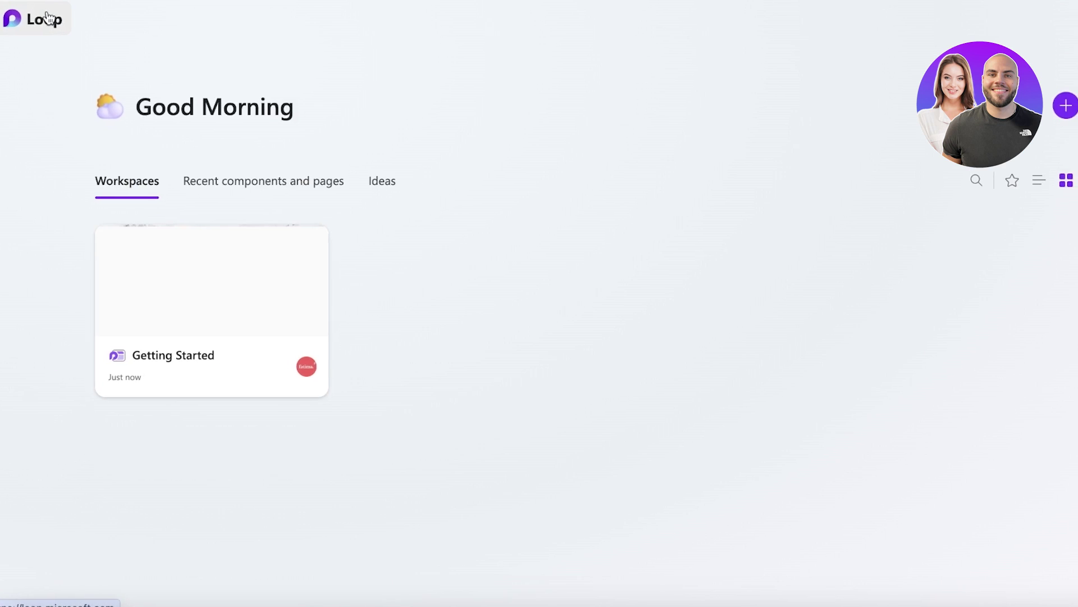
{"action": "left_click", "coordinate": [284, 244]}
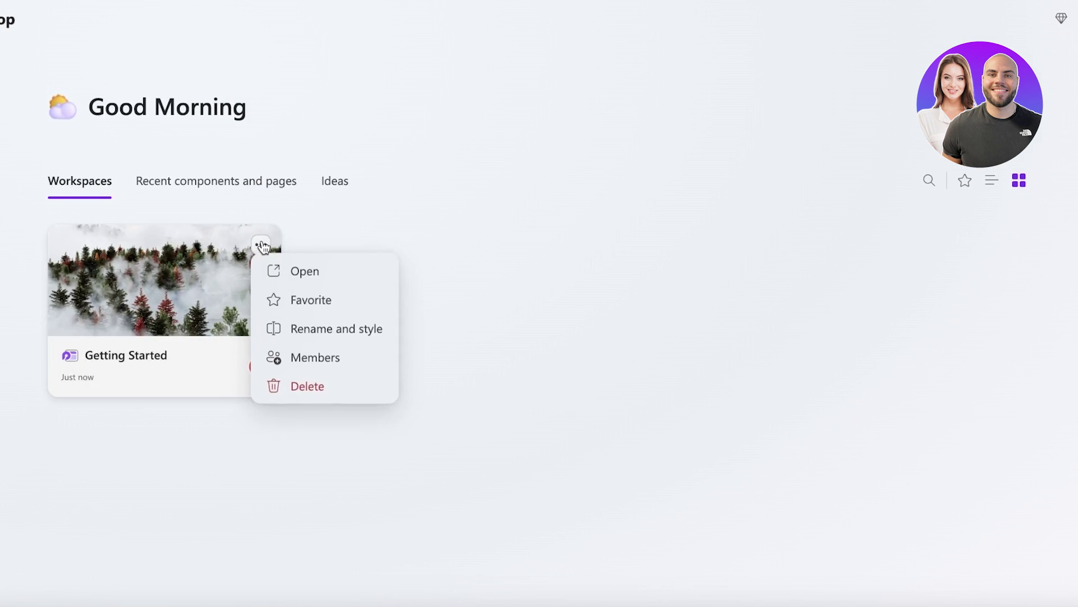
{"action": "left_click", "coordinate": [296, 389]}
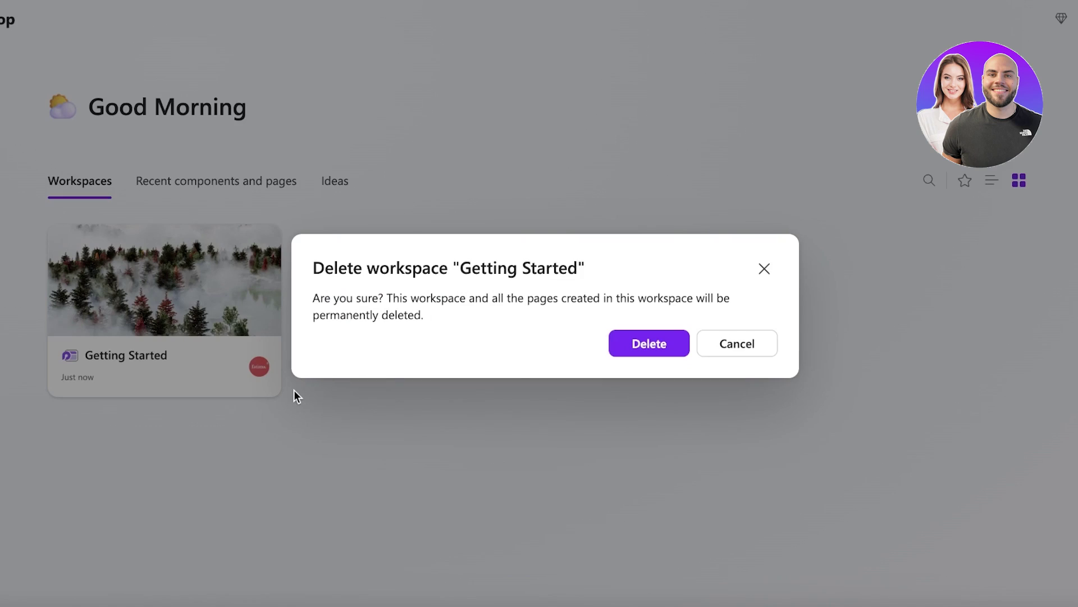
{"action": "left_click", "coordinate": [649, 343]}
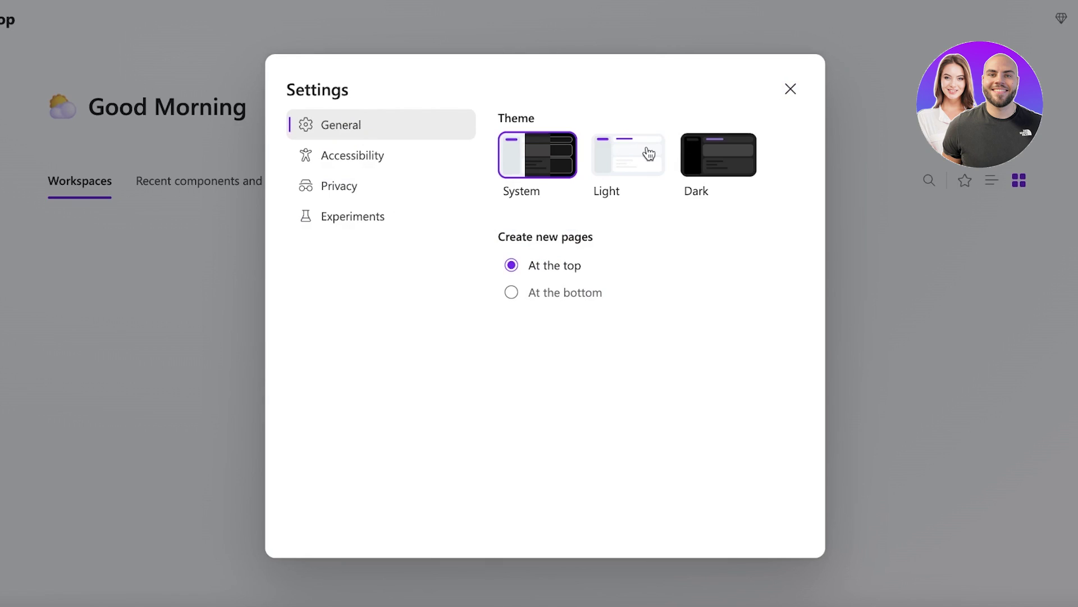
Try the Light theme, keep System, review Accessibility and Privacy, then close Settings
{"action": "left_click", "coordinate": [649, 154]}
{"action": "left_click", "coordinate": [578, 153]}
{"action": "left_click", "coordinate": [379, 167]}
{"action": "left_click", "coordinate": [364, 199]}
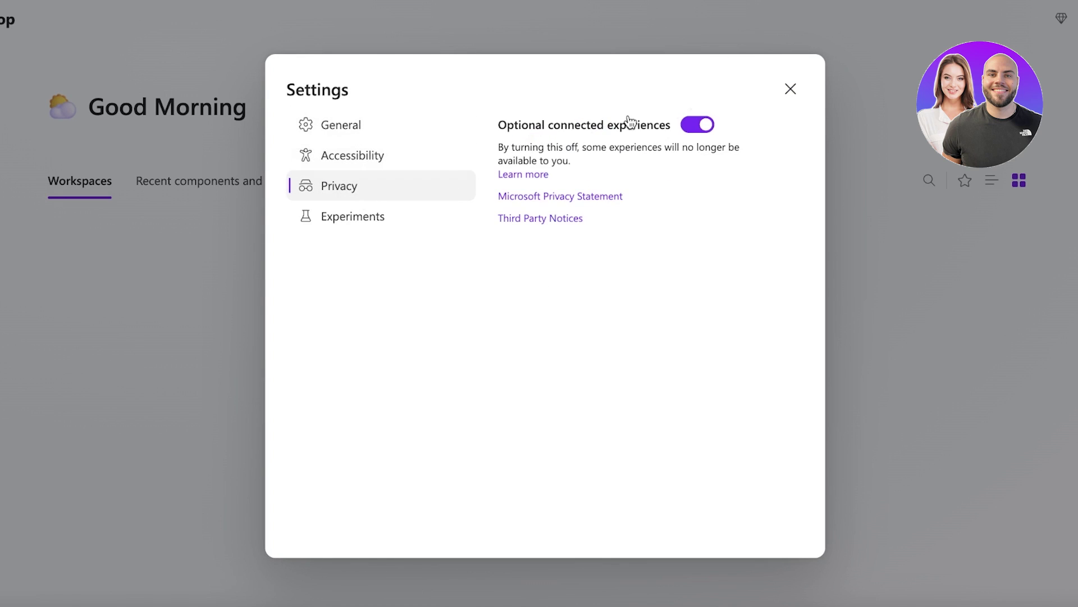
{"action": "left_click", "coordinate": [789, 89]}
Look through the Ideas and Recent sections, then return to Workspaces
{"action": "left_click", "coordinate": [335, 184]}
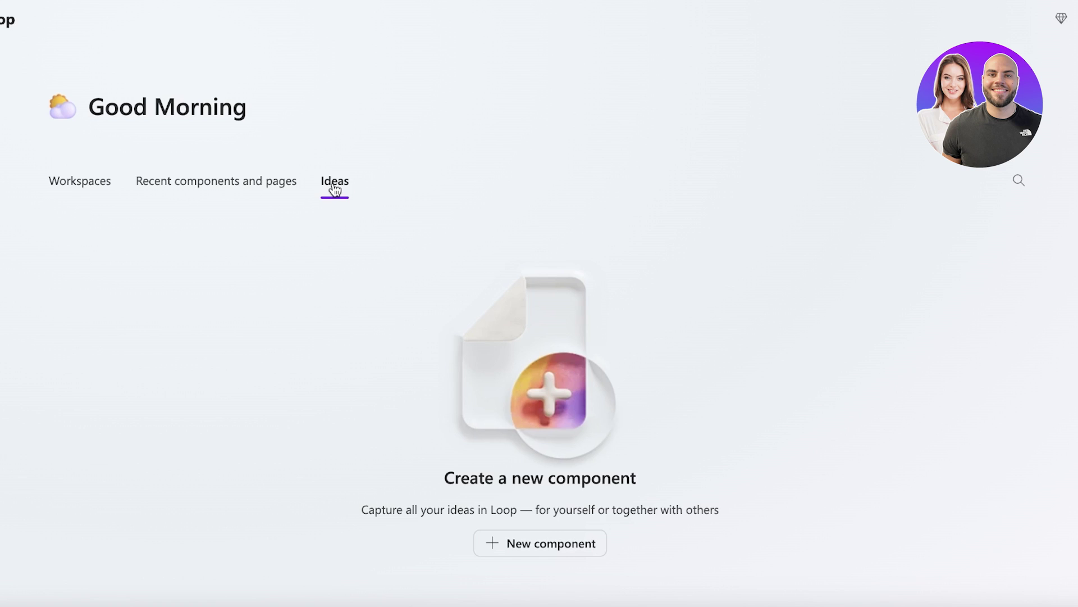
{"action": "left_click", "coordinate": [253, 196]}
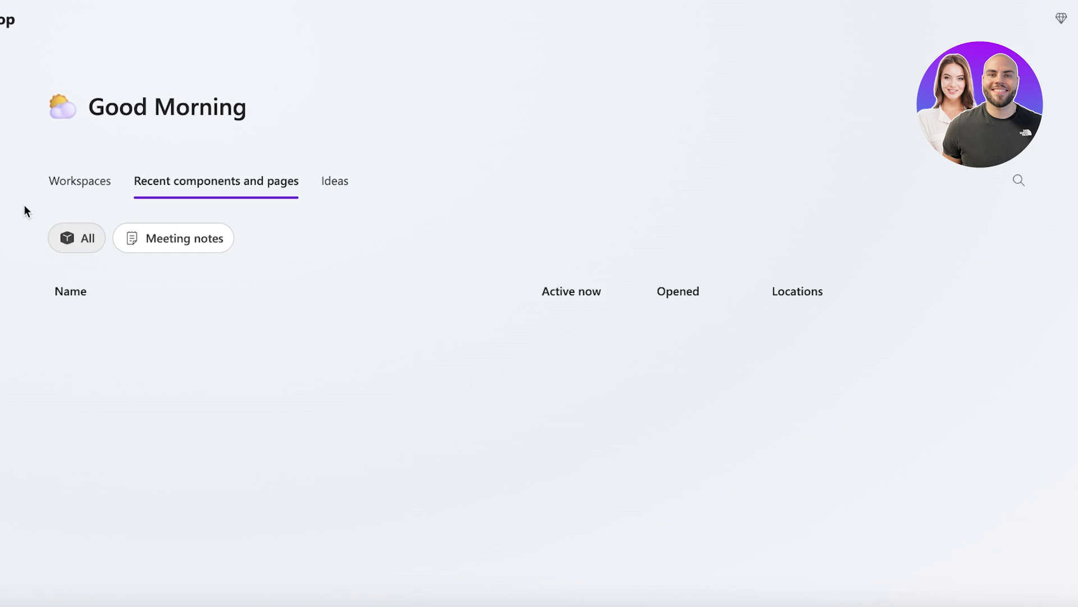
{"action": "left_click", "coordinate": [50, 195]}
Create a new workspace with the title Durden
{"action": "left_click", "coordinate": [571, 482]}
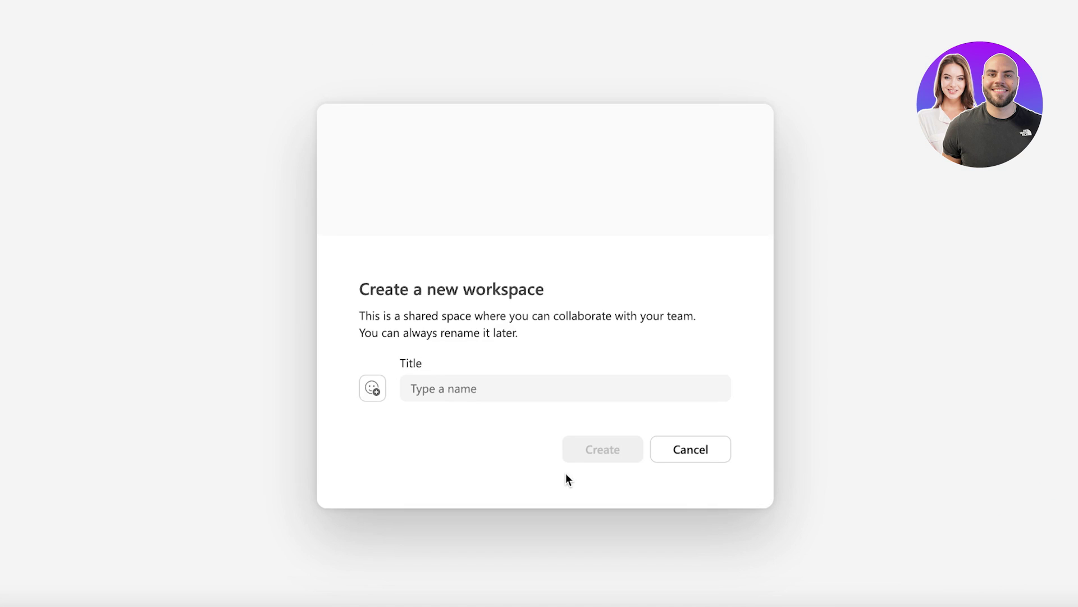
{"action": "left_click", "coordinate": [552, 391]}
{"action": "type", "text": "D"}
{"action": "key", "text": "BackSpace"}
{"action": "type", "text": "DU"}
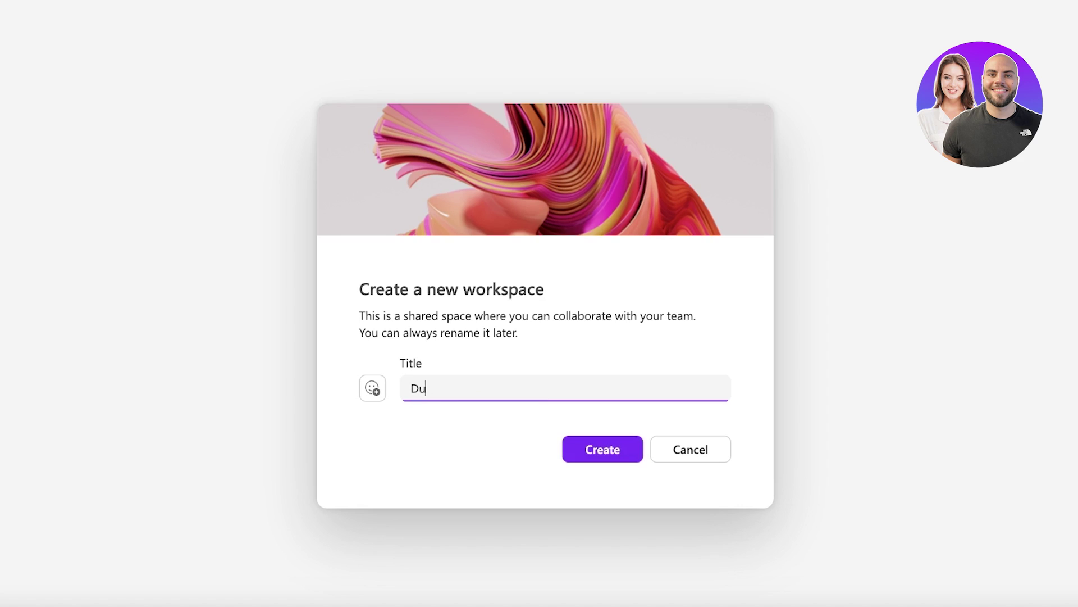
{"action": "type", "text": "rden"}
{"action": "left_click", "coordinate": [590, 443]}
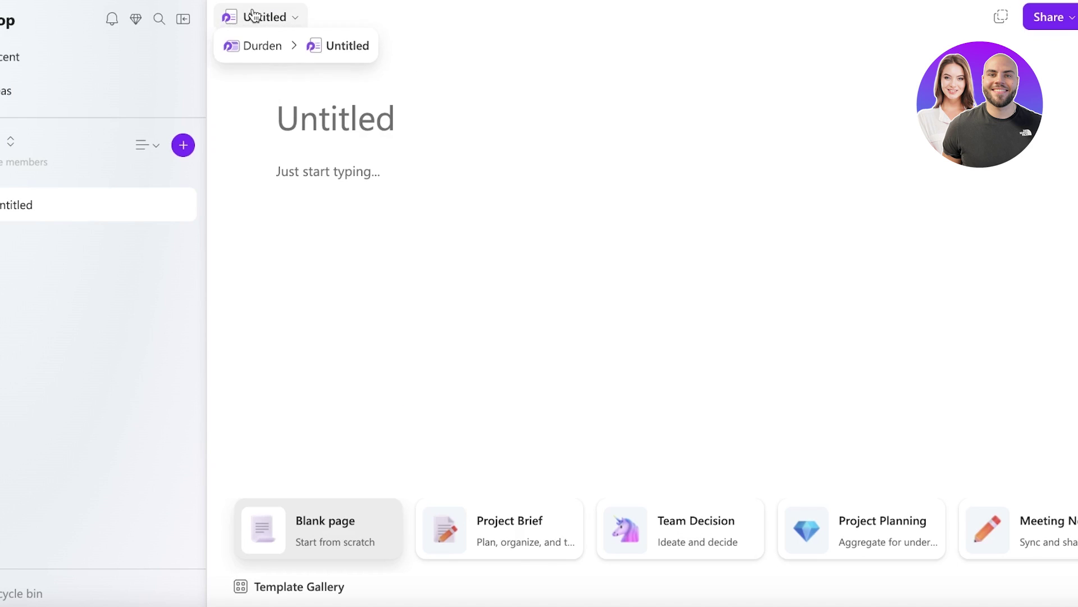
Enter 'Marketing Ideas' as the page title and open the 24-template Template Gallery
{"action": "mouse_move", "coordinate": [327, 99]}
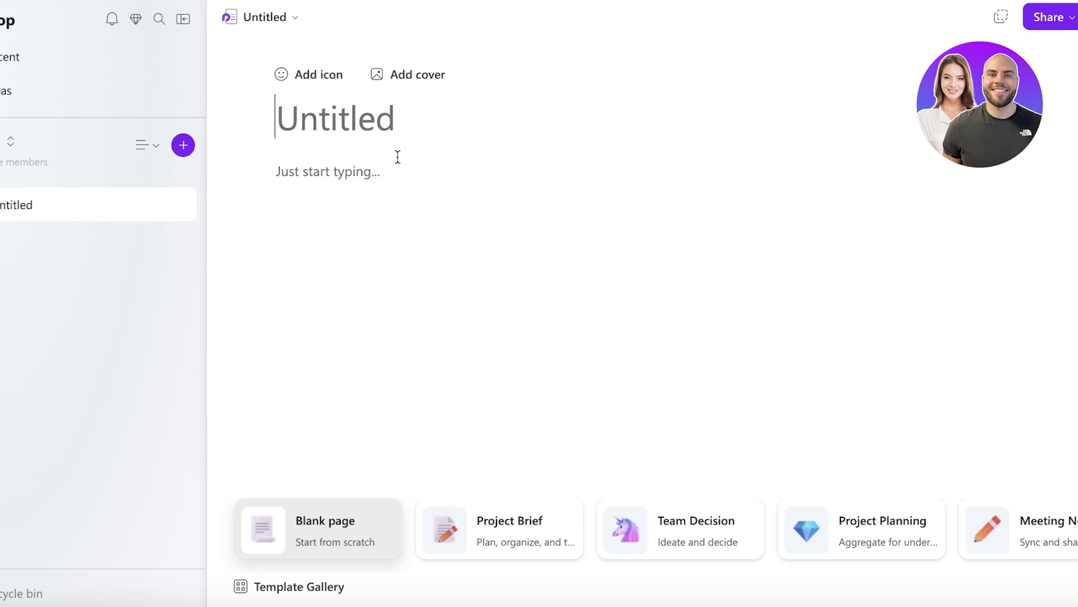
{"action": "type", "text": "Marketing Ideas"}
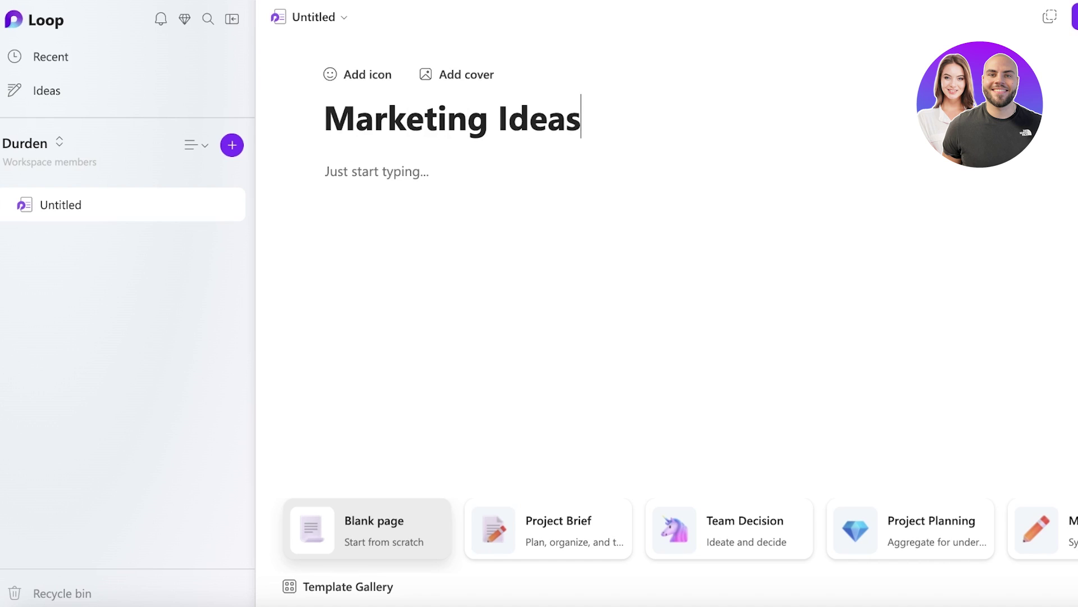
{"action": "key", "text": "Return"}
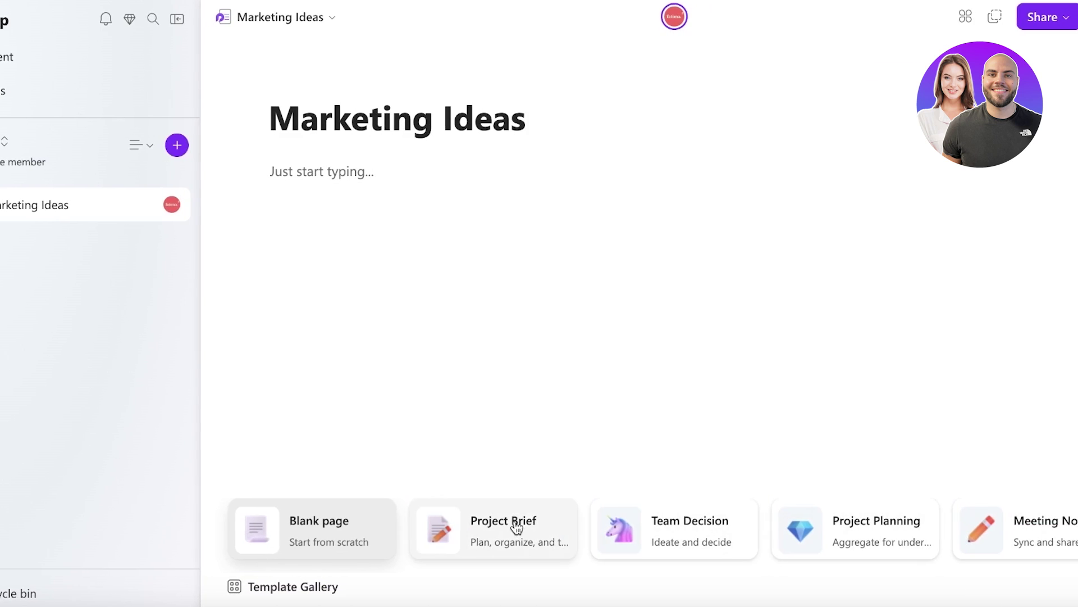
{"action": "left_click", "coordinate": [254, 586]}
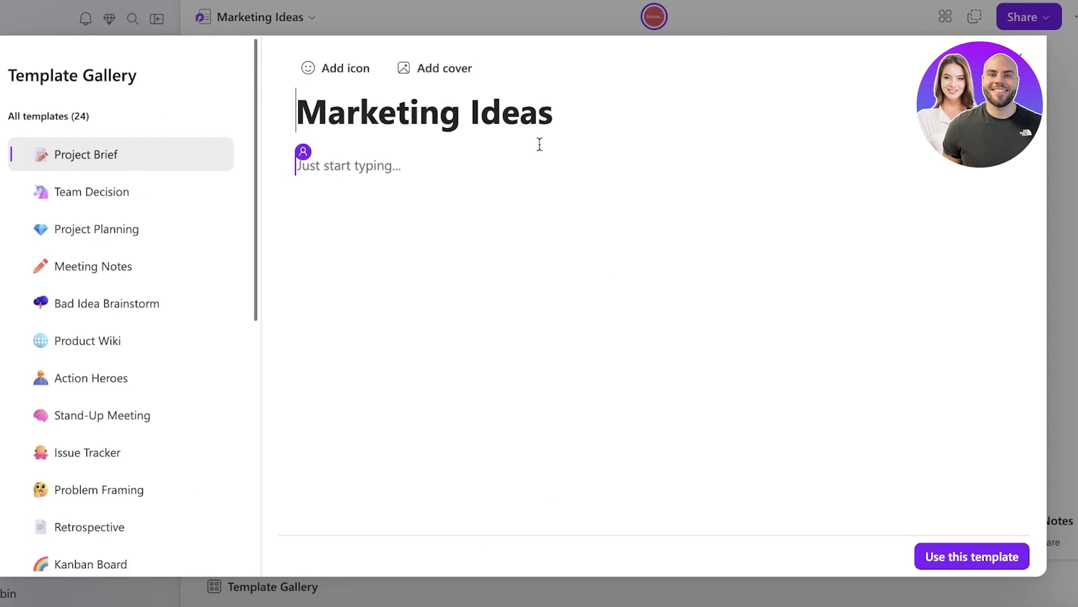
Close the template gallery and delete the Project Brief page
{"action": "scroll", "coordinate": [92, 259], "scroll_direction": "down", "scroll_amount": 5}
{"action": "scroll", "coordinate": [112, 225], "scroll_direction": "up", "scroll_amount": 8}
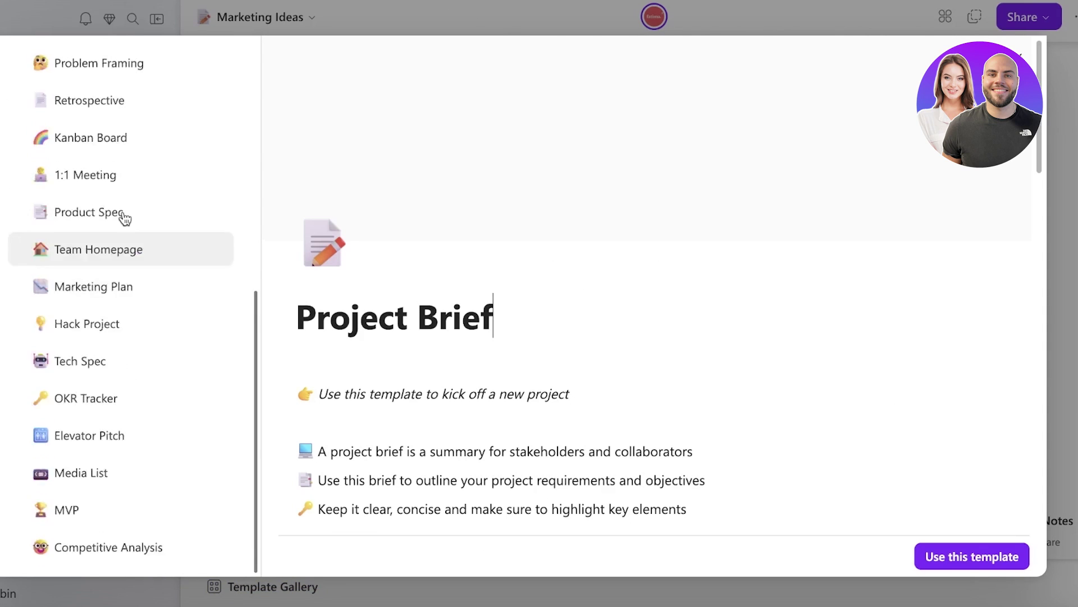
{"action": "scroll", "coordinate": [587, 221], "scroll_direction": "down", "scroll_amount": 10}
{"action": "left_click", "coordinate": [1031, 59]}
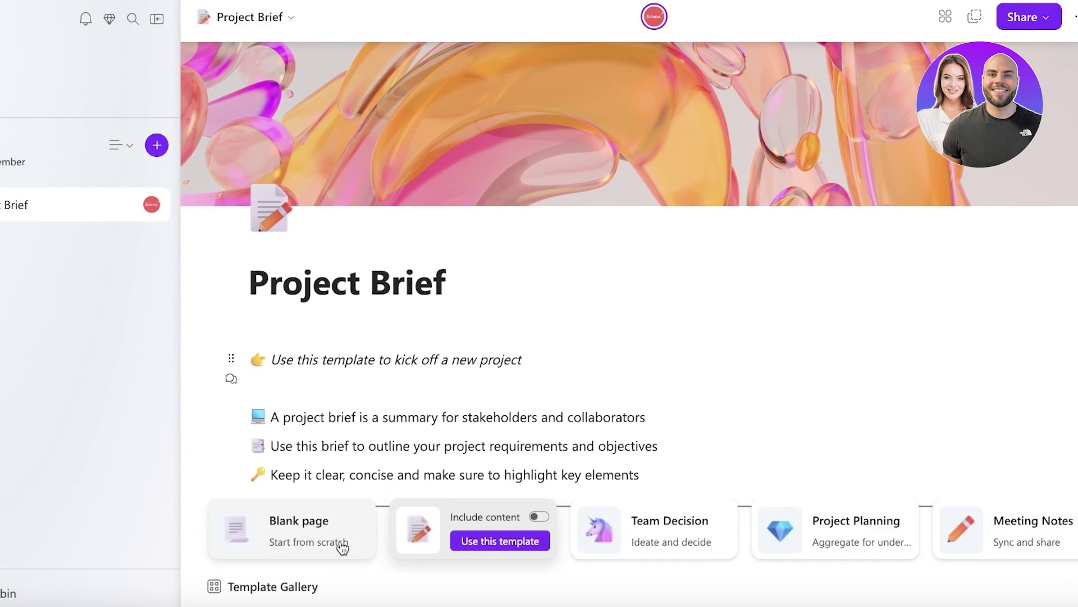
{"action": "left_click", "coordinate": [135, 208]}
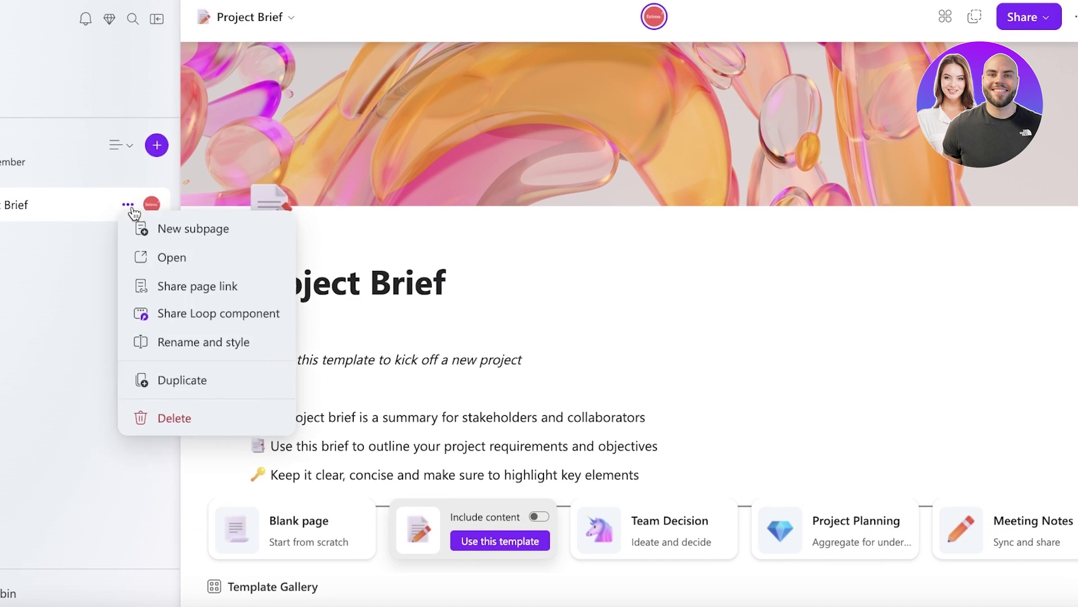
{"action": "left_click", "coordinate": [166, 417]}
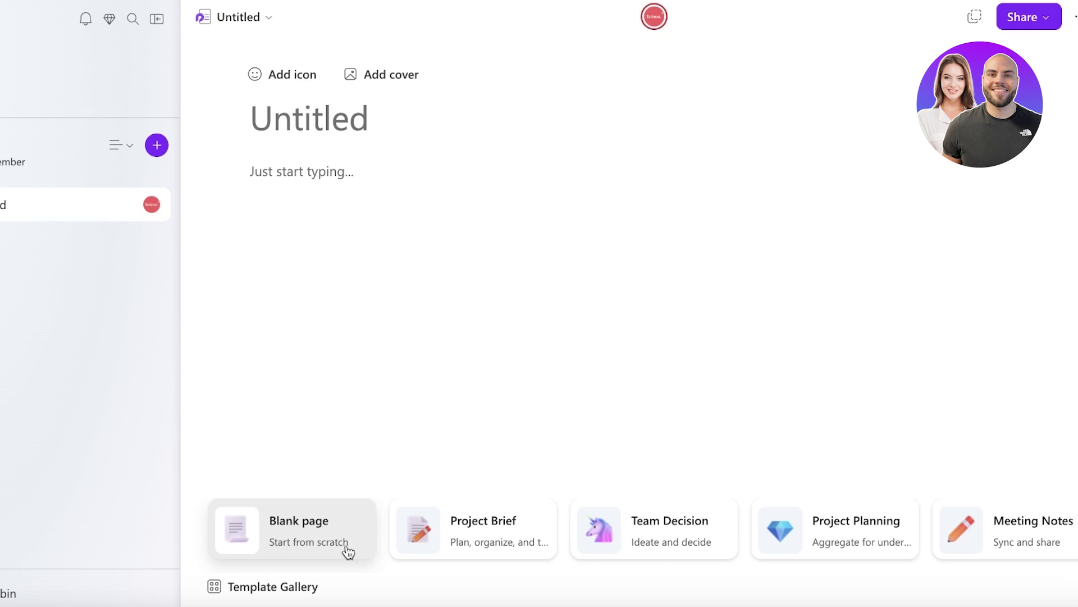
Preview templates in the gallery and create a page from Marketing Plan
{"action": "left_click", "coordinate": [418, 528]}
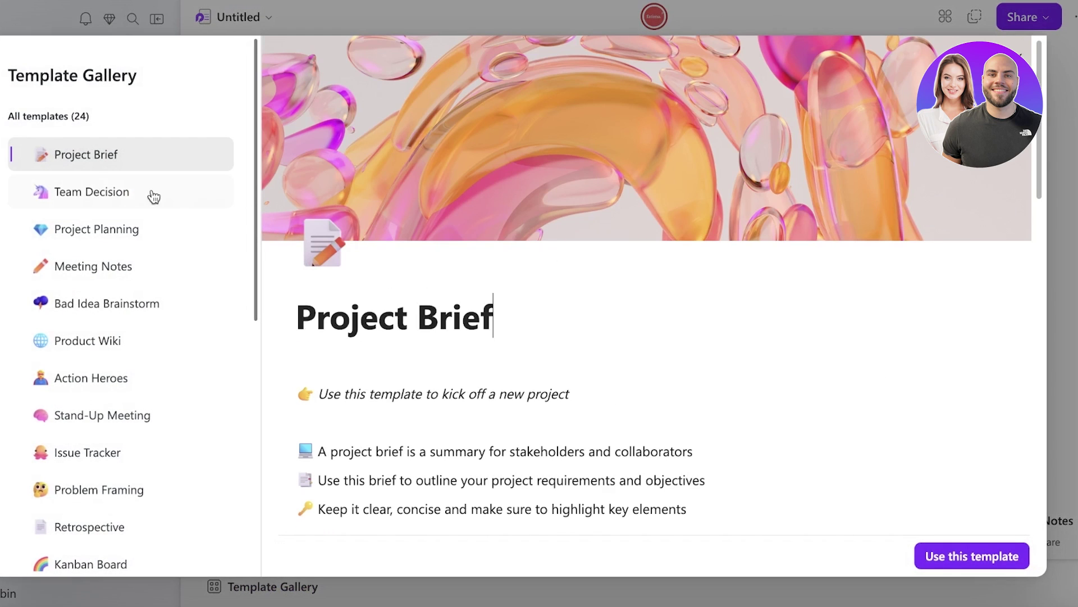
{"action": "scroll", "coordinate": [121, 183], "scroll_direction": "down", "scroll_amount": 6}
{"action": "left_click", "coordinate": [197, 235]}
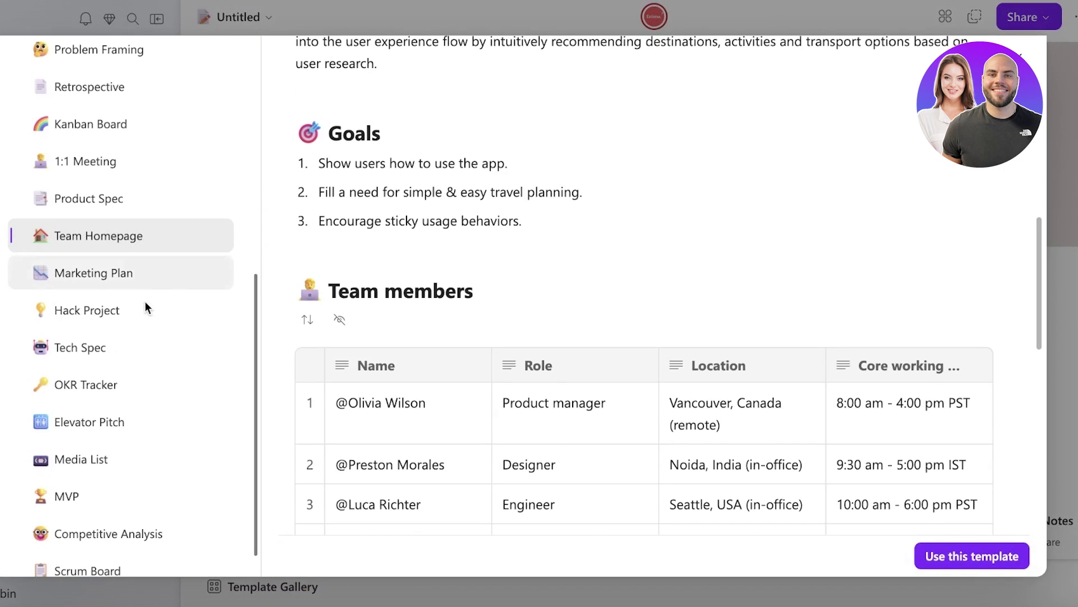
{"action": "left_click", "coordinate": [106, 274]}
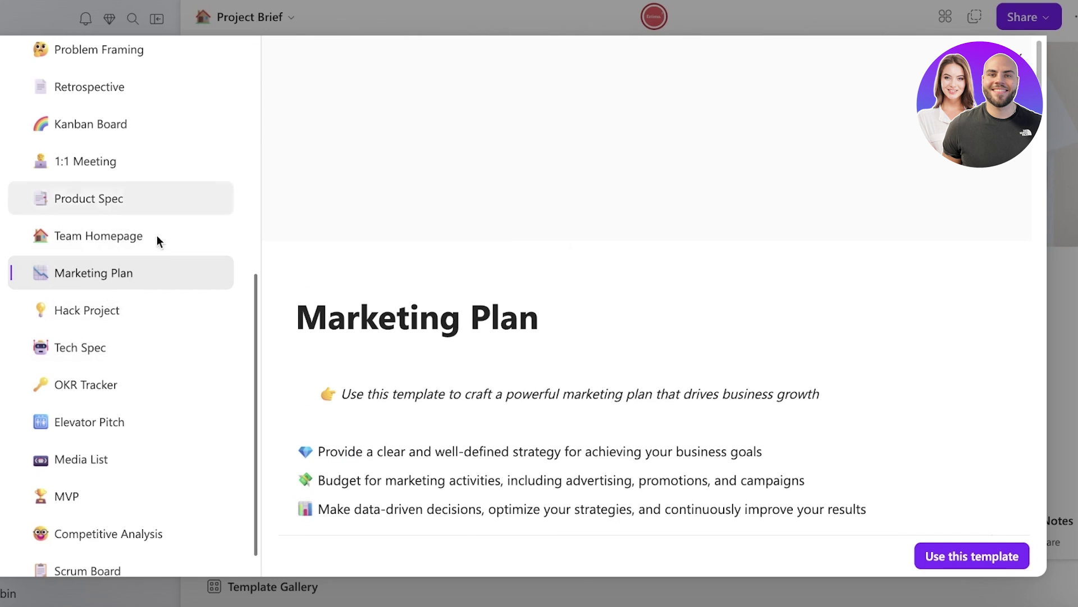
{"action": "scroll", "coordinate": [549, 258], "scroll_direction": "down", "scroll_amount": 10}
{"action": "left_click", "coordinate": [955, 557]}
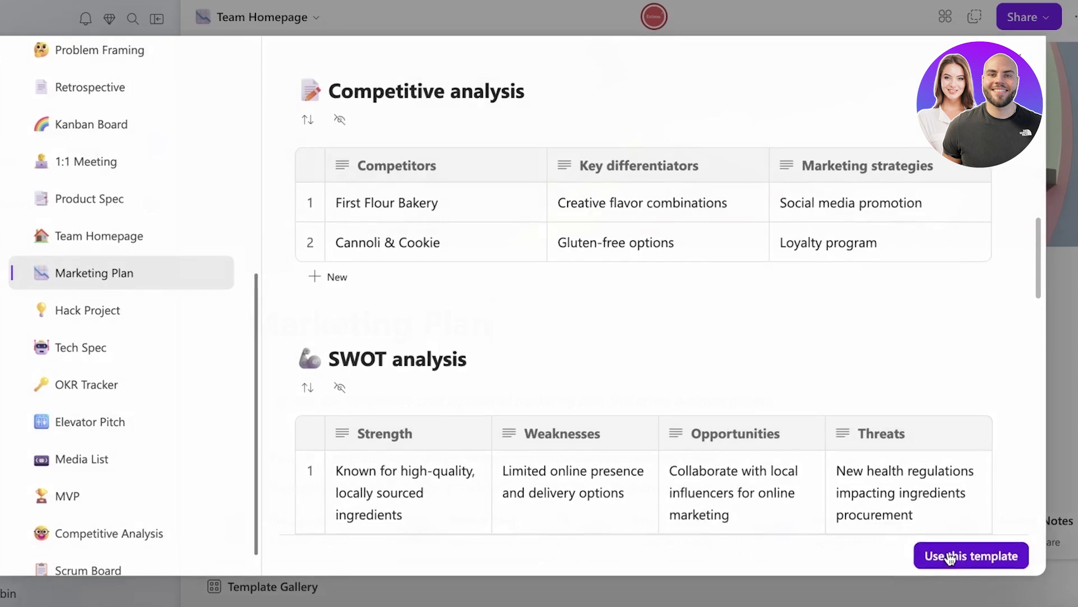
Replace the template intro line with 'Spread Durden to each corner of the world'
{"action": "scroll", "coordinate": [472, 305], "scroll_direction": "down", "scroll_amount": 4}
{"action": "scroll", "coordinate": [472, 305], "scroll_direction": "up", "scroll_amount": 4}
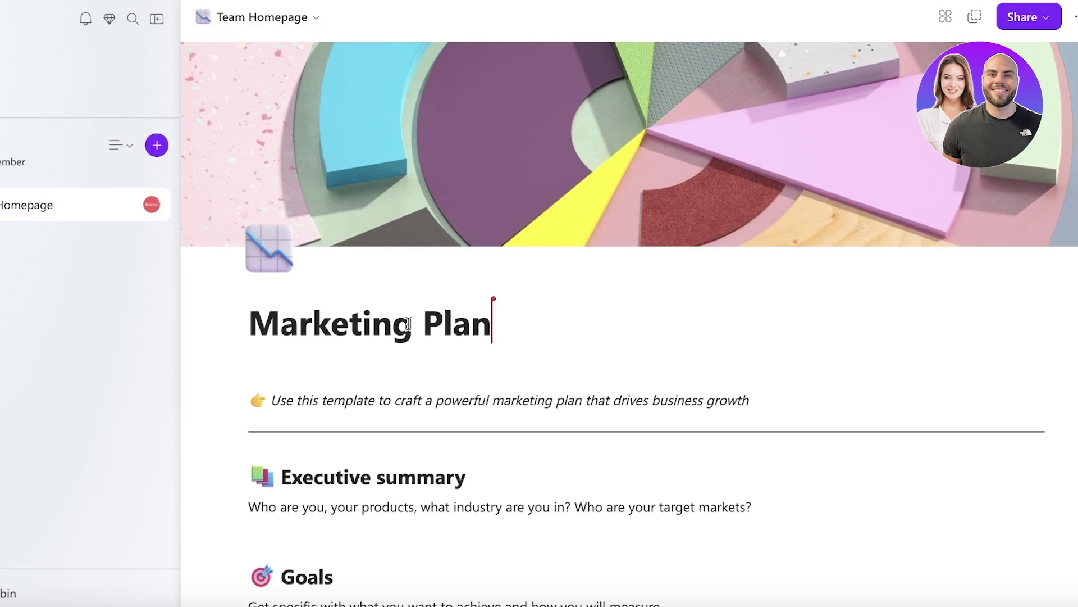
{"action": "double_click", "coordinate": [405, 191]}
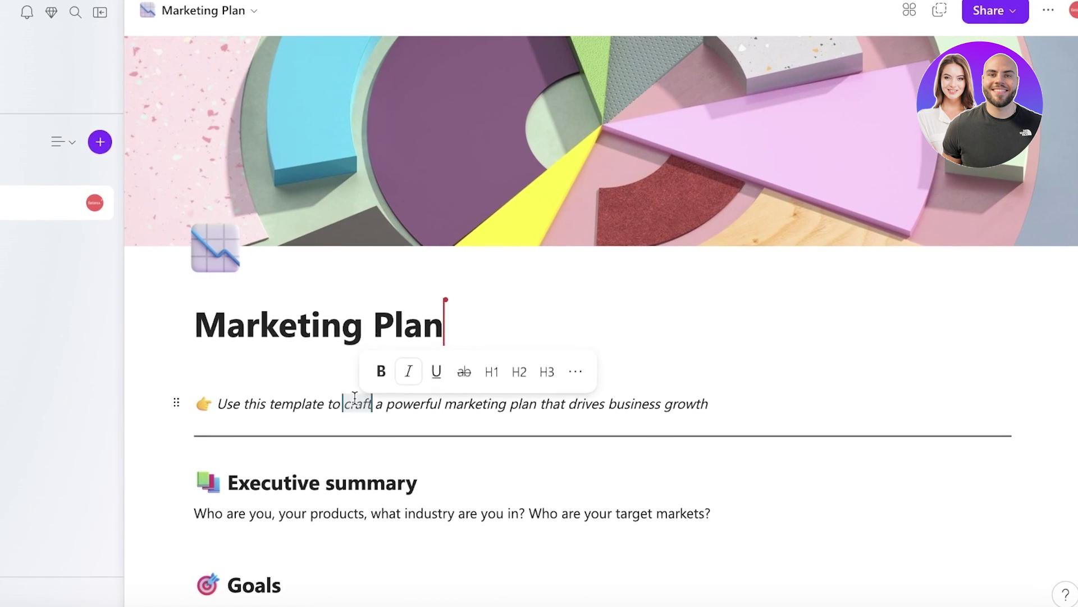
{"action": "triple_click", "coordinate": [355, 397]}
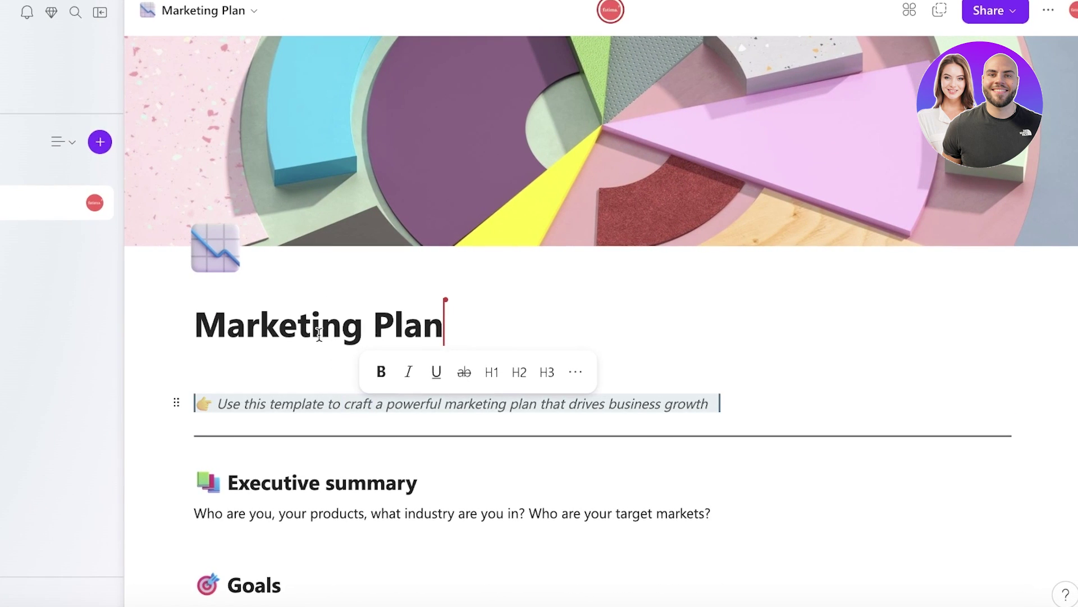
{"action": "key", "text": "Right"}
{"action": "key", "text": "Return"}
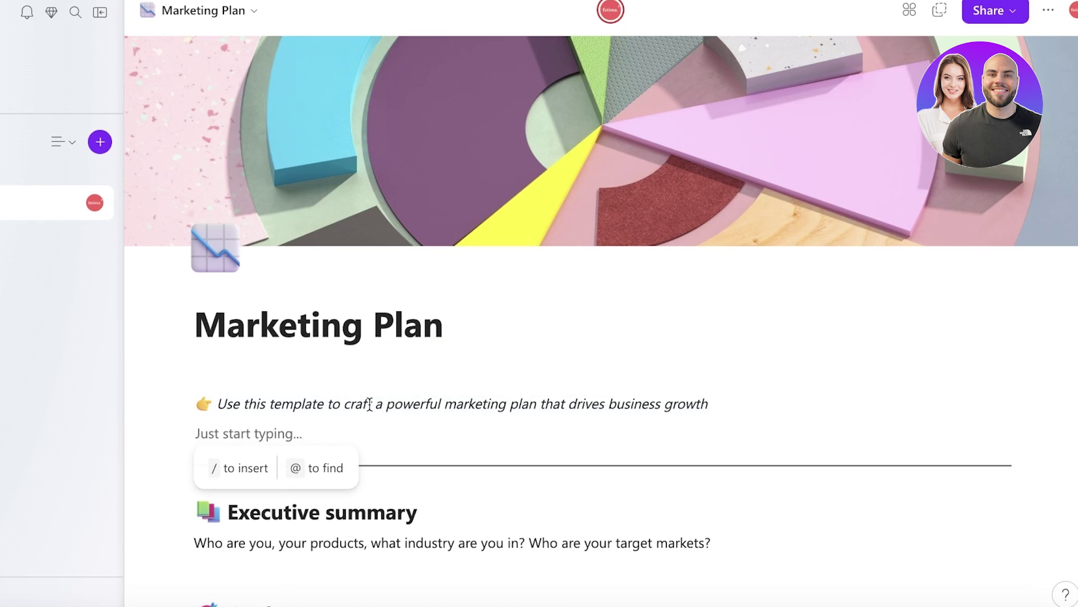
{"action": "triple_click", "coordinate": [421, 403]}
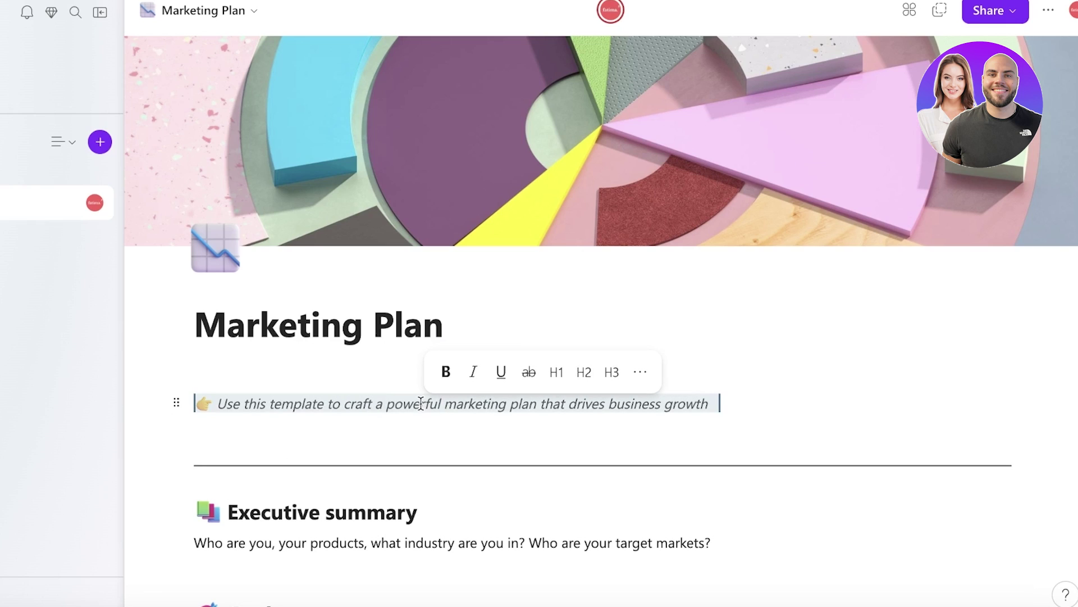
{"action": "type", "text": "Spread Durd"}
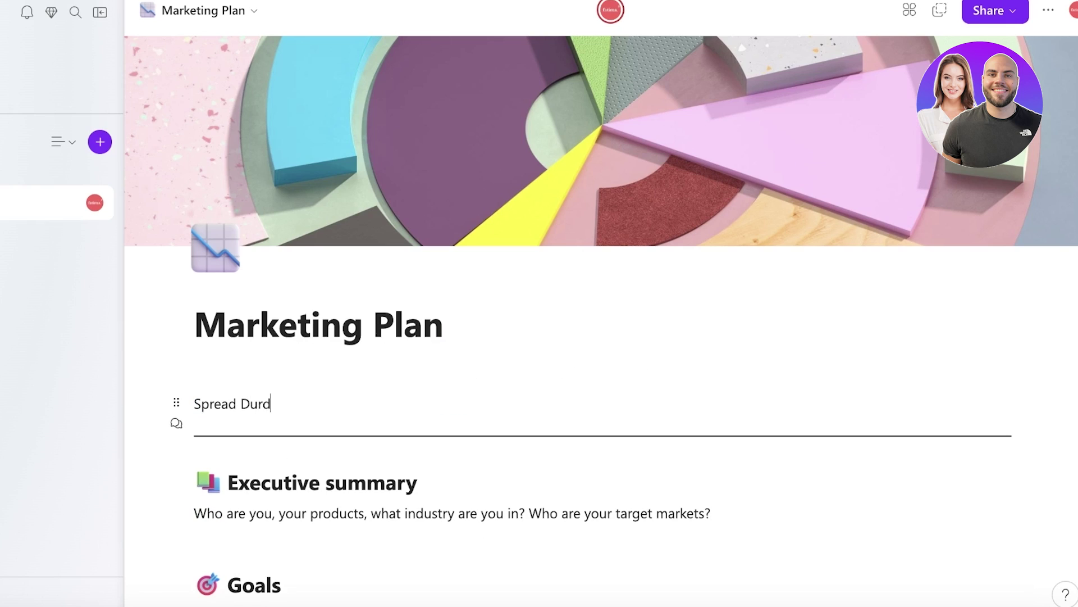
{"action": "type", "text": "en to each corner of the worl"}
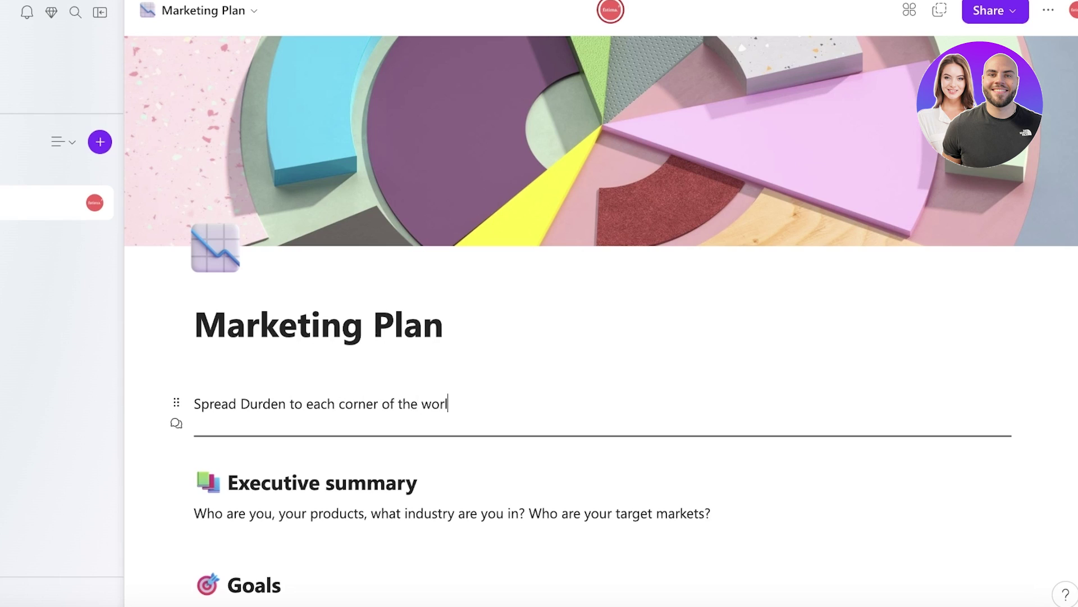
{"action": "type", "text": "d"}
Replace the Executive summary prompt with 'Retail for upper middle echelon of society'
{"action": "scroll", "coordinate": [417, 387], "scroll_direction": "down", "scroll_amount": 3}
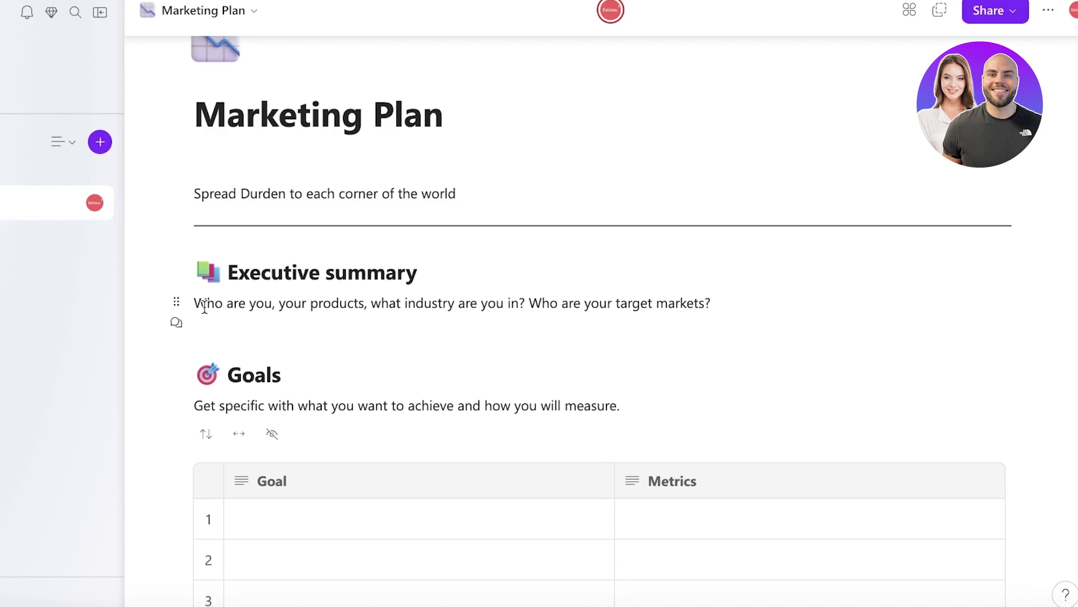
{"action": "left_click_drag", "start_coordinate": [193, 306], "coordinate": [759, 313]}
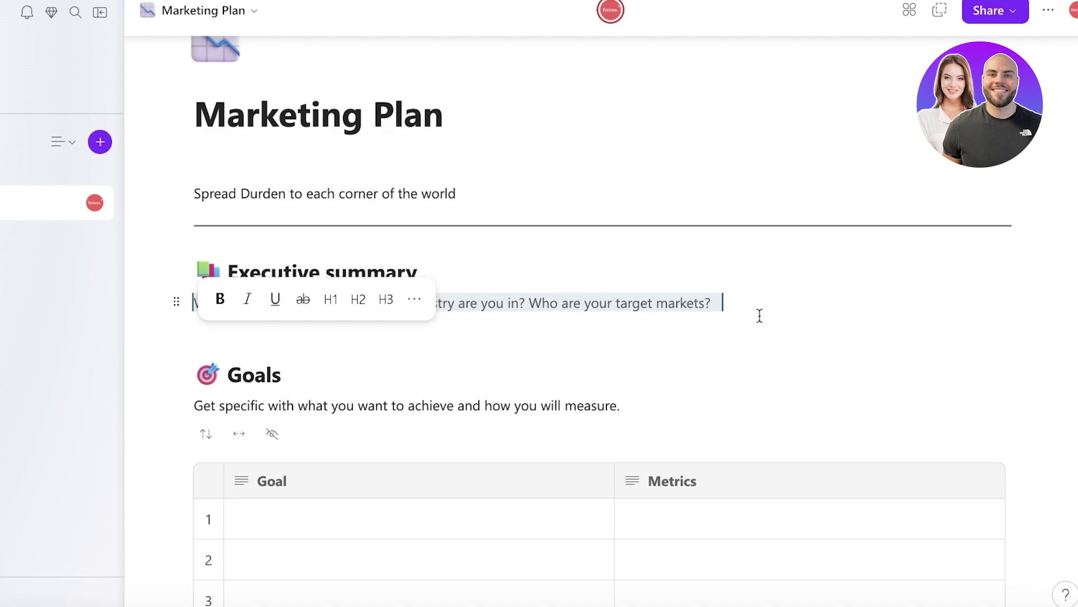
{"action": "type", "text": "Retail "}
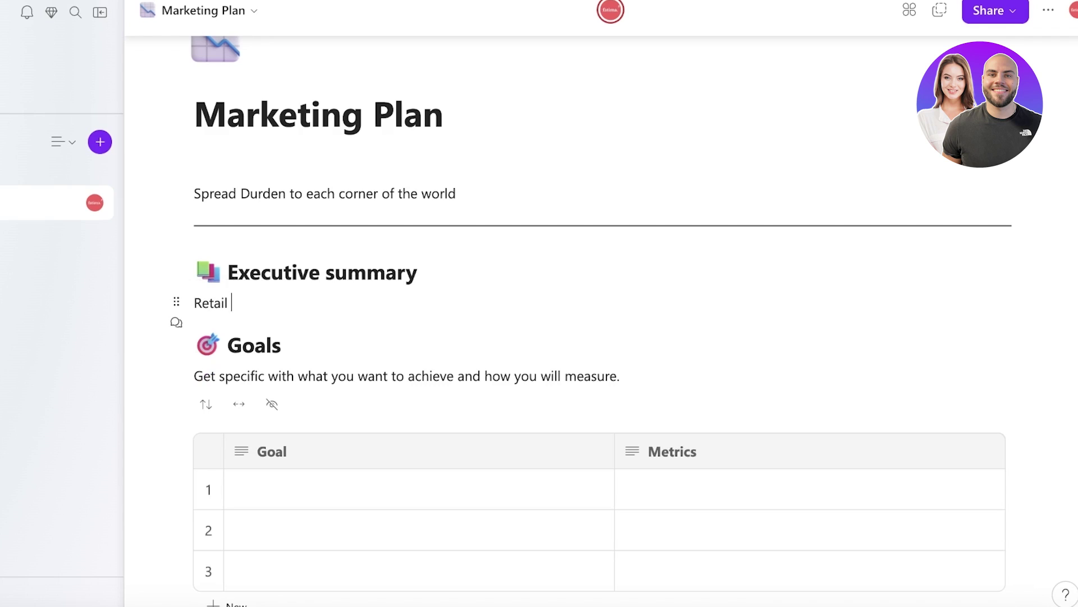
{"action": "type", "text": "dor"}
{"action": "key", "text": "BackSpace"}
{"action": "key", "text": "BackSpace"}
{"action": "key", "text": "BackSpace"}
{"action": "type", "text": "for upper middle echelon"}
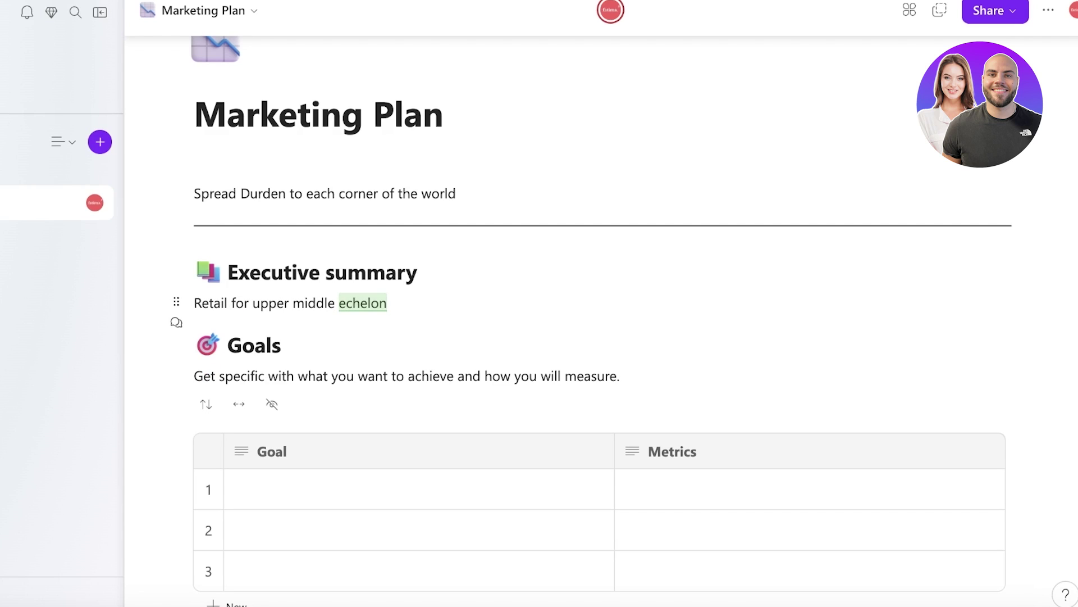
{"action": "type", "text": " of society."}
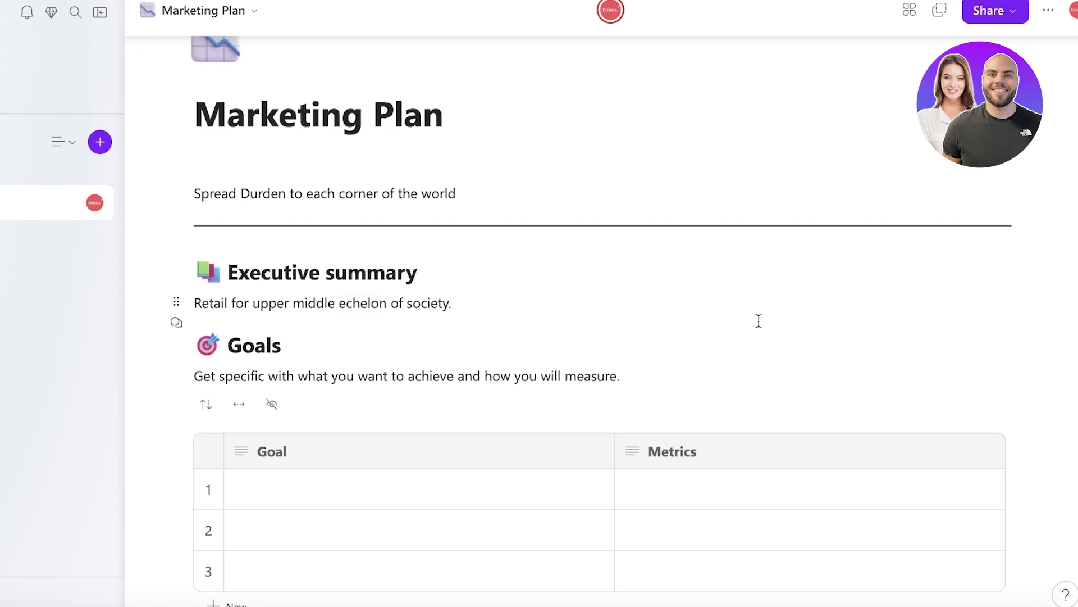
Enter the goals 'Increase brand awareness', '100k in sales' and 'rank 1st on google' in the Goals table
{"action": "scroll", "coordinate": [344, 388], "scroll_direction": "down", "scroll_amount": 4}
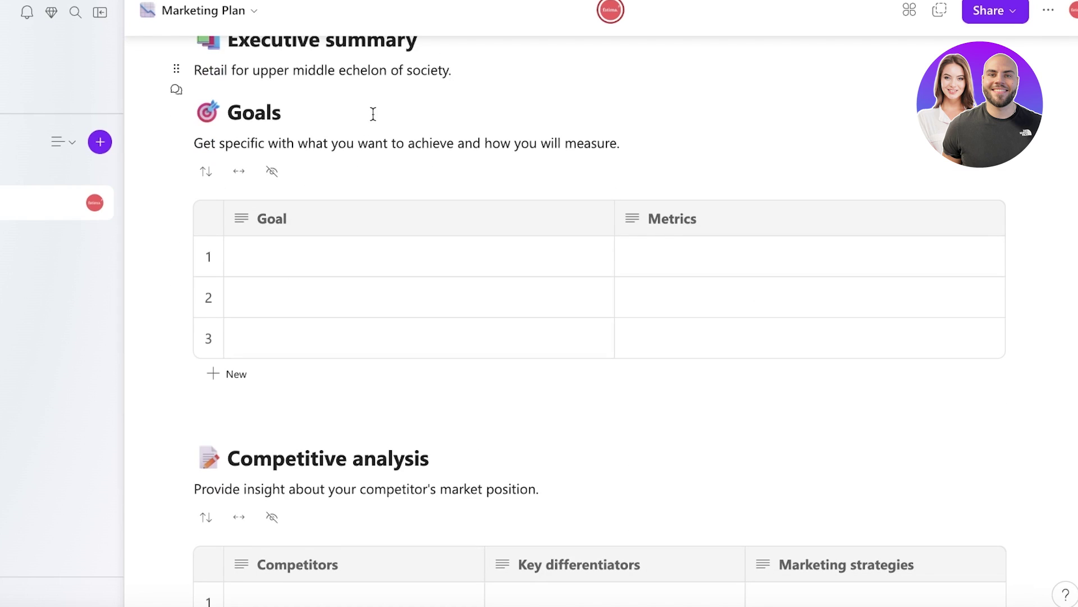
{"action": "left_click", "coordinate": [294, 263]}
{"action": "left_click", "coordinate": [414, 223]}
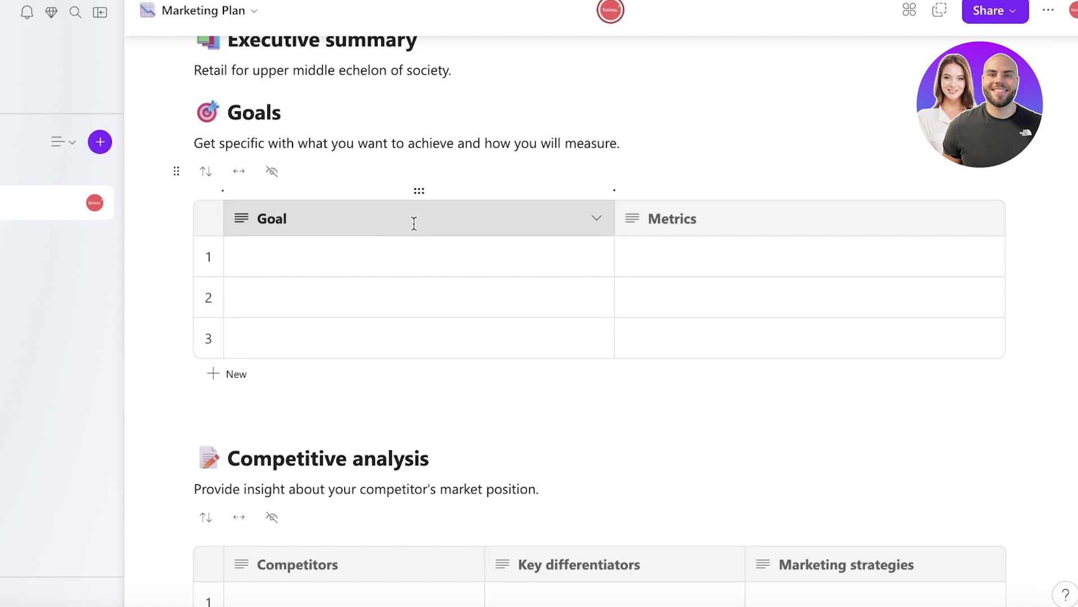
{"action": "left_click", "coordinate": [400, 255]}
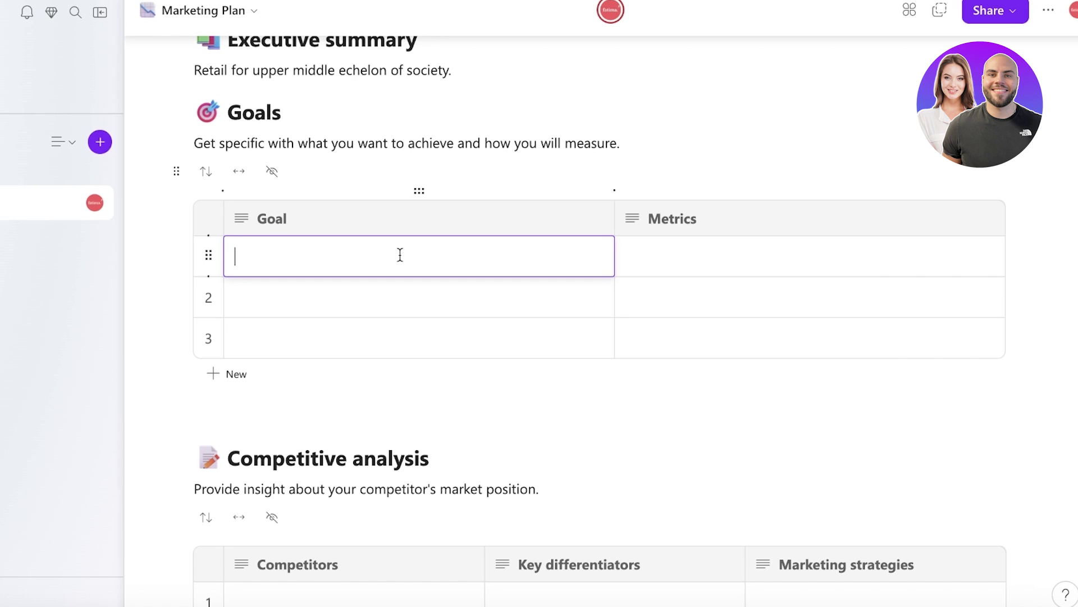
{"action": "type", "text": "Increase brand awar"}
{"action": "key", "text": "Tab"}
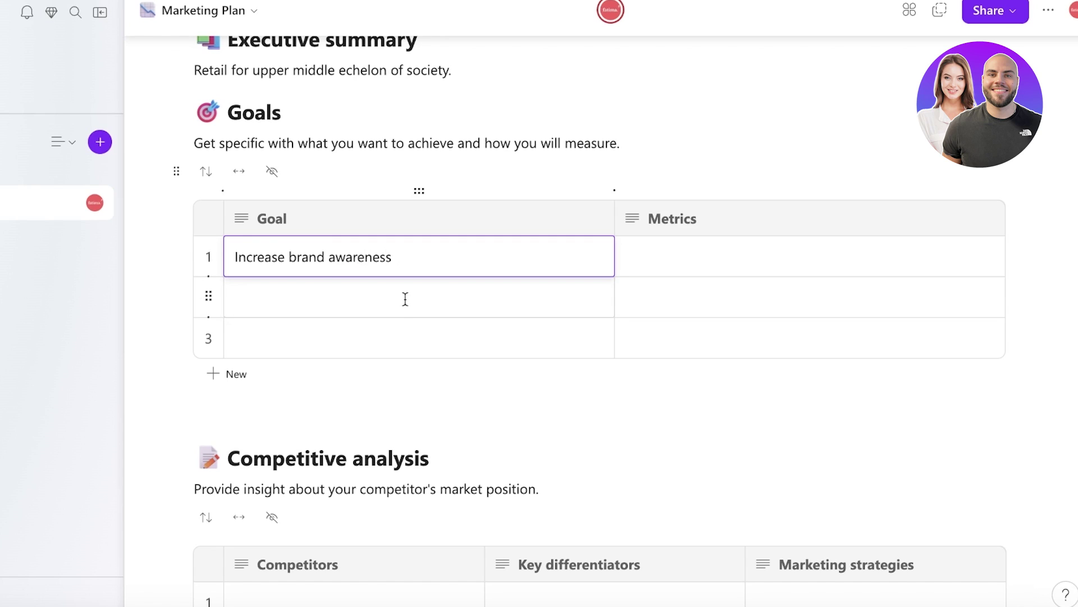
{"action": "left_click", "coordinate": [405, 299]}
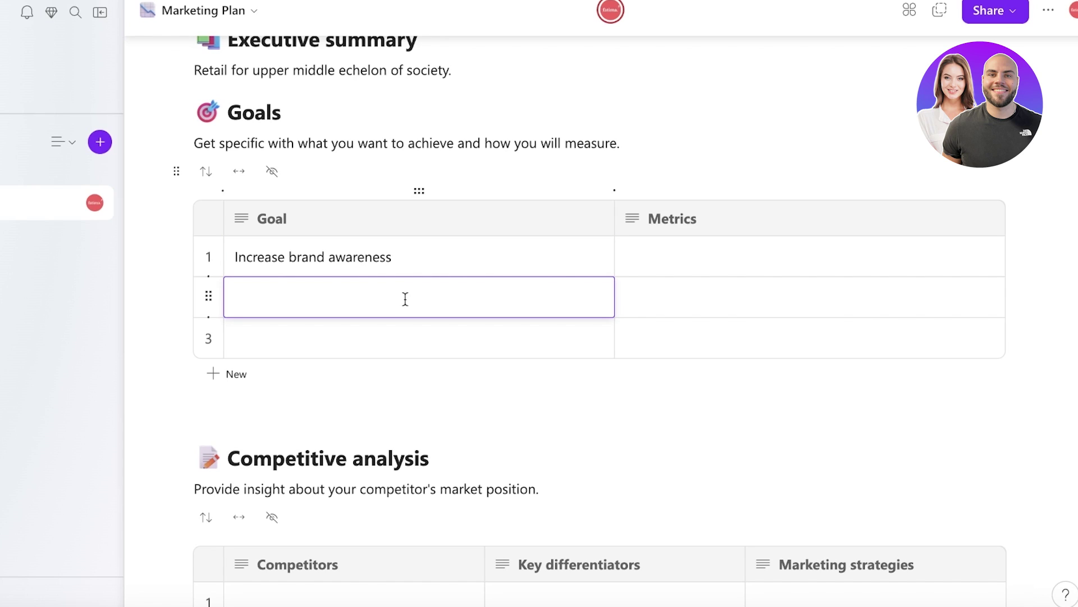
{"action": "type", "text": "100k in sales"}
{"action": "left_click", "coordinate": [409, 339]}
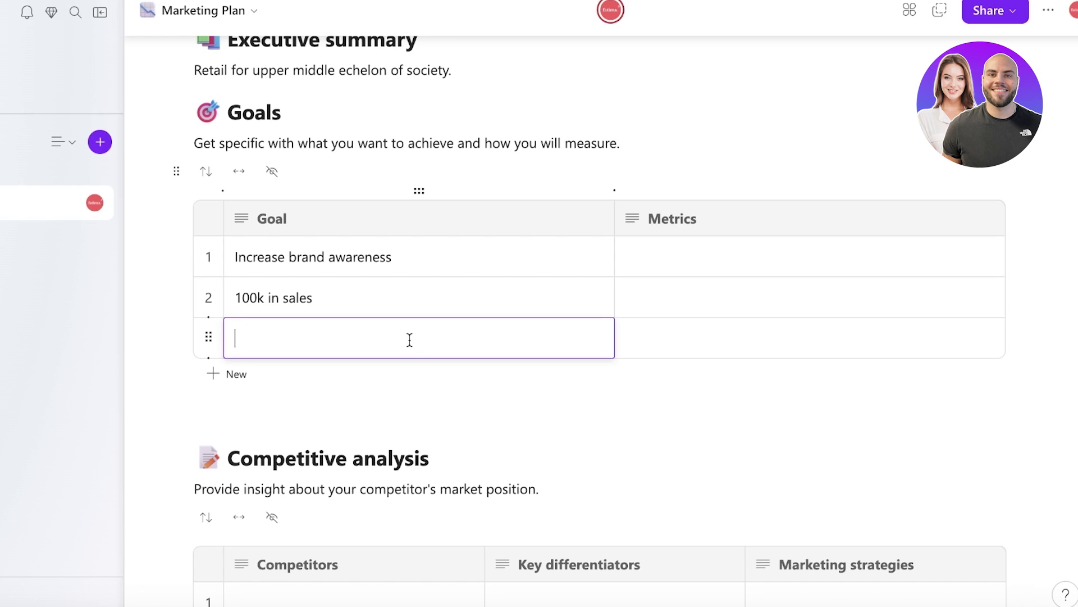
{"action": "type", "text": "rank 1st on google"}
{"action": "left_click", "coordinate": [786, 229]}
Enter the metrics '30% reach' and '12k' beside the first two goals
{"action": "left_click", "coordinate": [712, 246]}
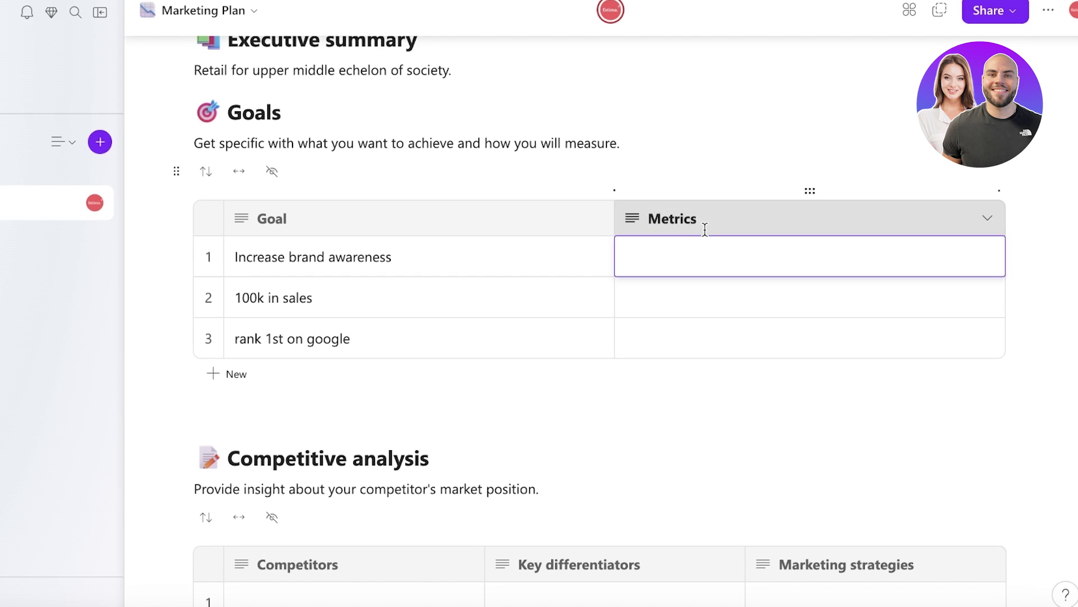
{"action": "left_click", "coordinate": [693, 253]}
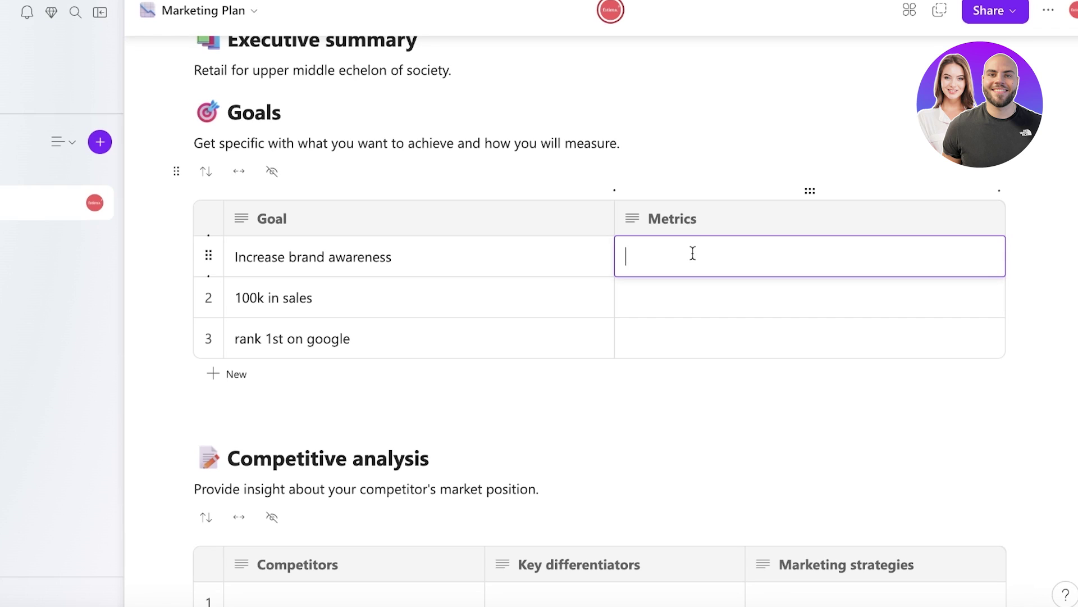
{"action": "type", "text": "30% reea"}
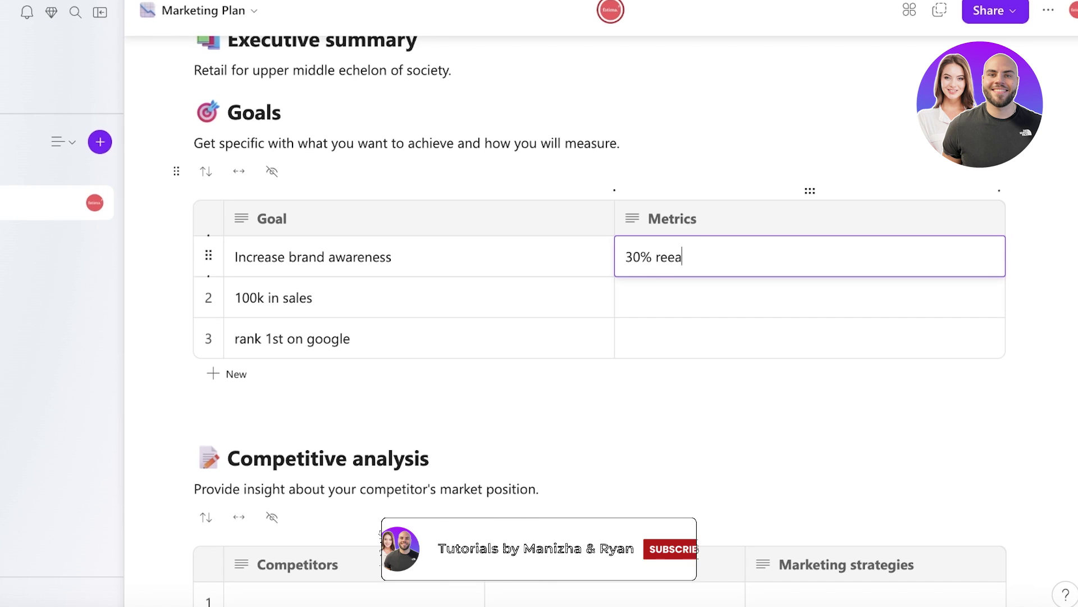
{"action": "key", "text": "BackSpace"}
{"action": "key", "text": "BackSpace"}
{"action": "type", "text": "ach"}
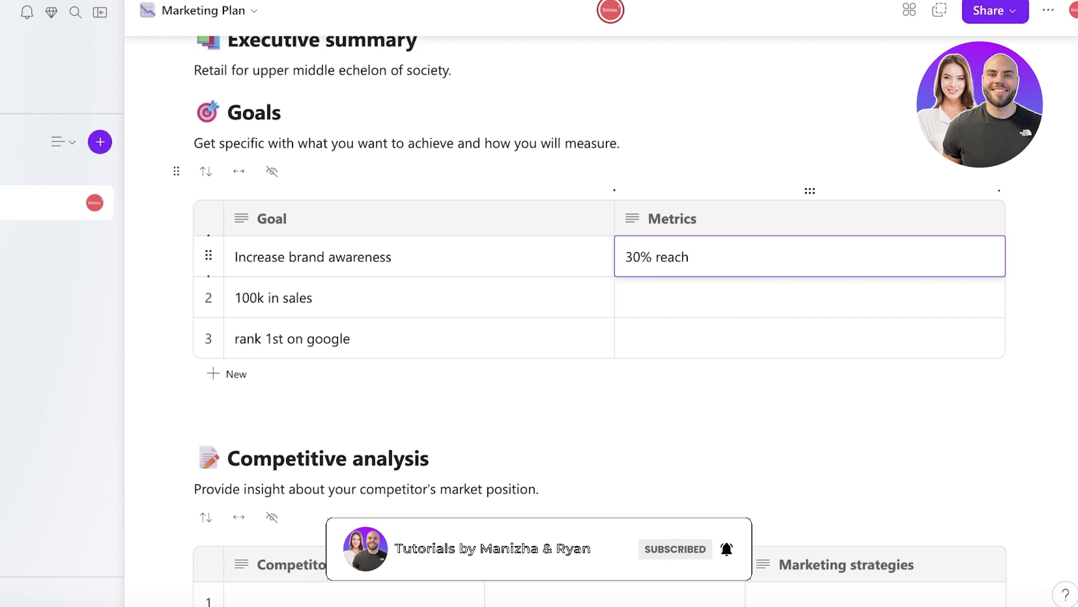
{"action": "left_click", "coordinate": [705, 294]}
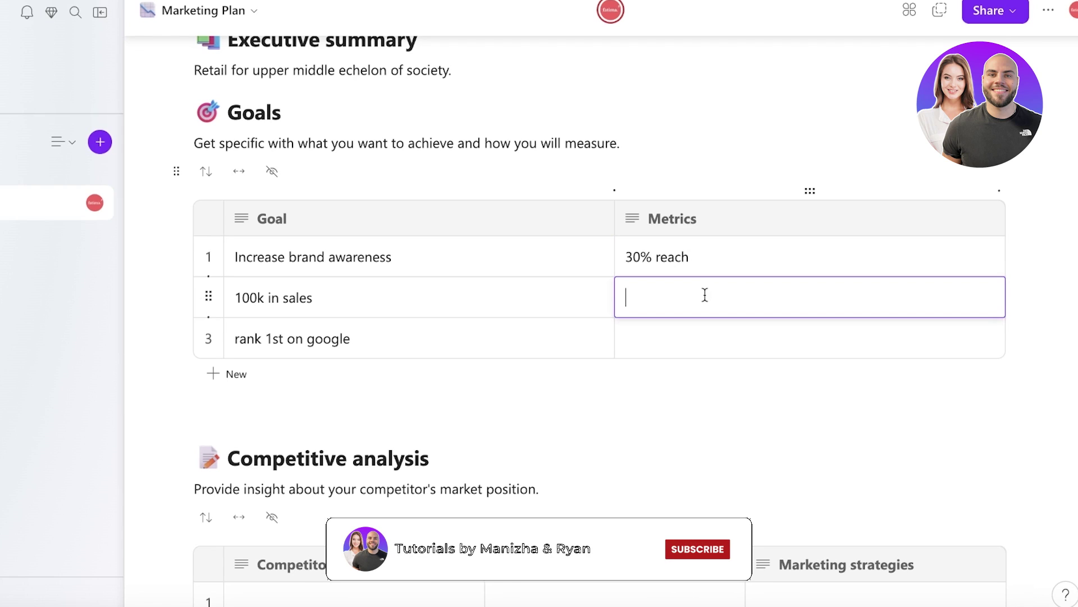
{"action": "type", "text": "12k"}
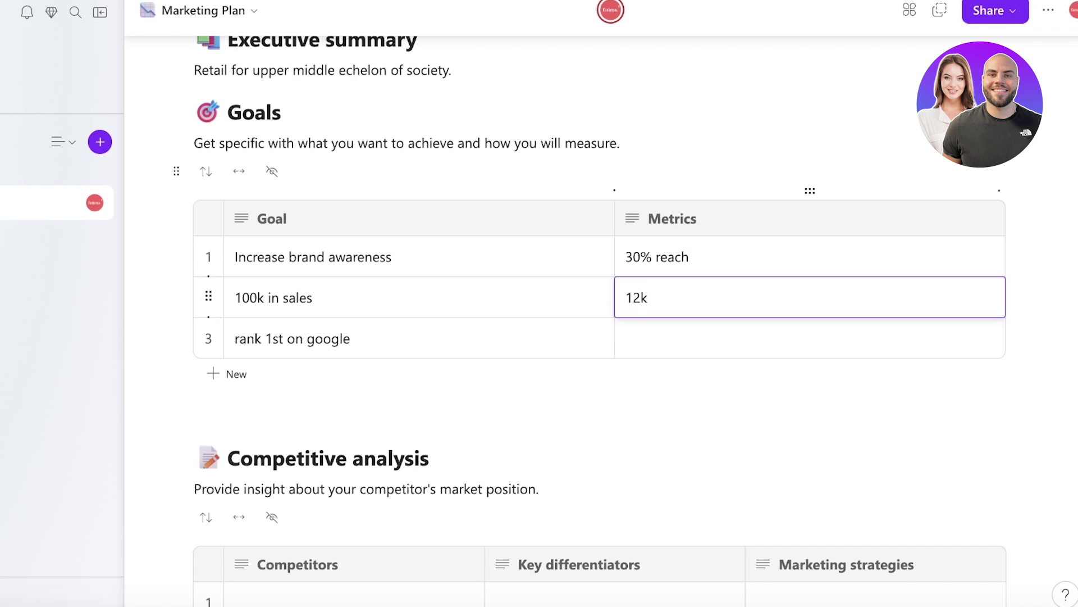
{"action": "left_click", "coordinate": [732, 352]}
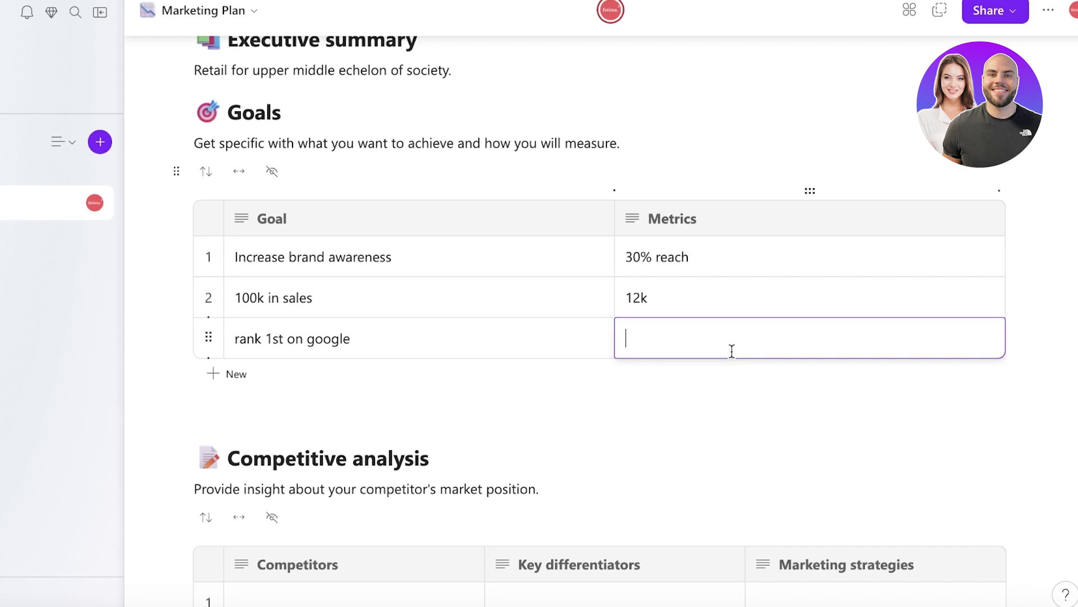
Finish the third metric with 9, then vote once each on the Q3 and Q4 strategy ideas
{"action": "type", "text": "9th"}
{"action": "scroll", "coordinate": [508, 243], "scroll_direction": "down", "scroll_amount": 3}
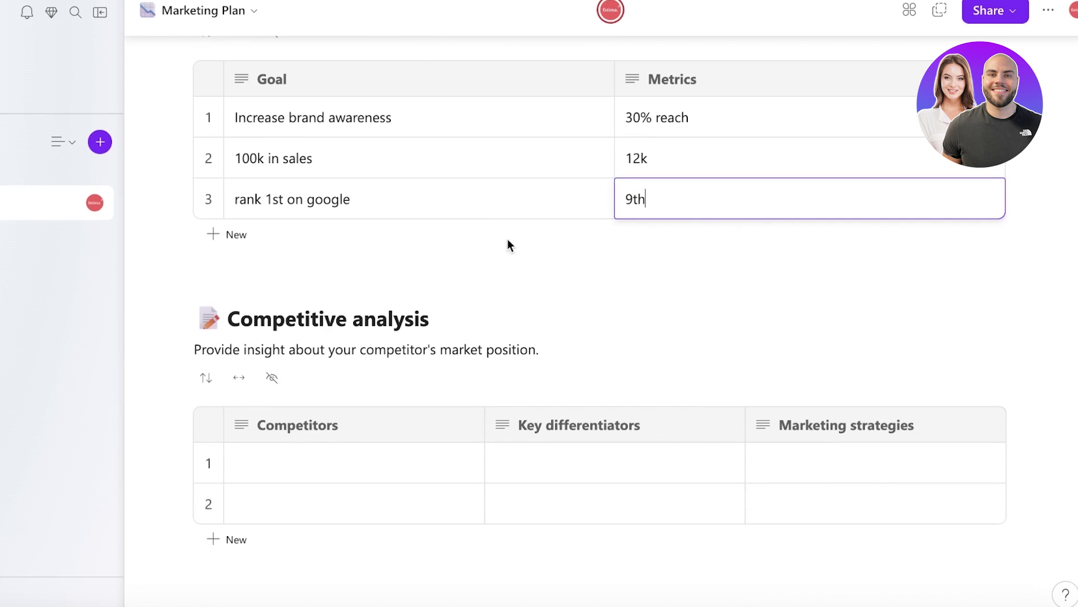
{"action": "scroll", "coordinate": [454, 264], "scroll_direction": "up", "scroll_amount": 3}
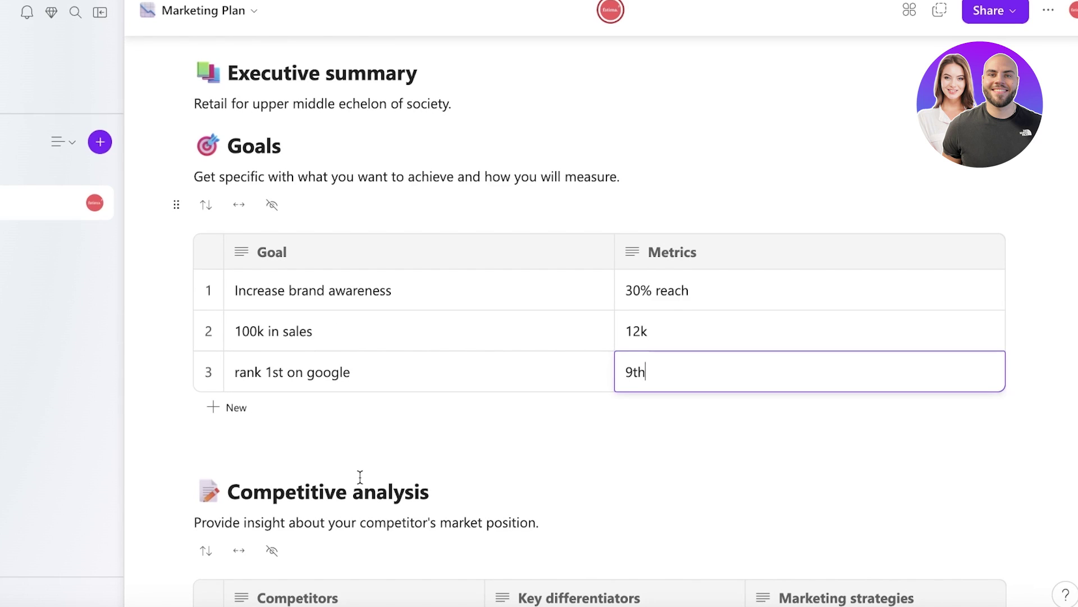
{"action": "scroll", "coordinate": [358, 474], "scroll_direction": "down", "scroll_amount": 3}
{"action": "scroll", "coordinate": [258, 388], "scroll_direction": "down", "scroll_amount": 3}
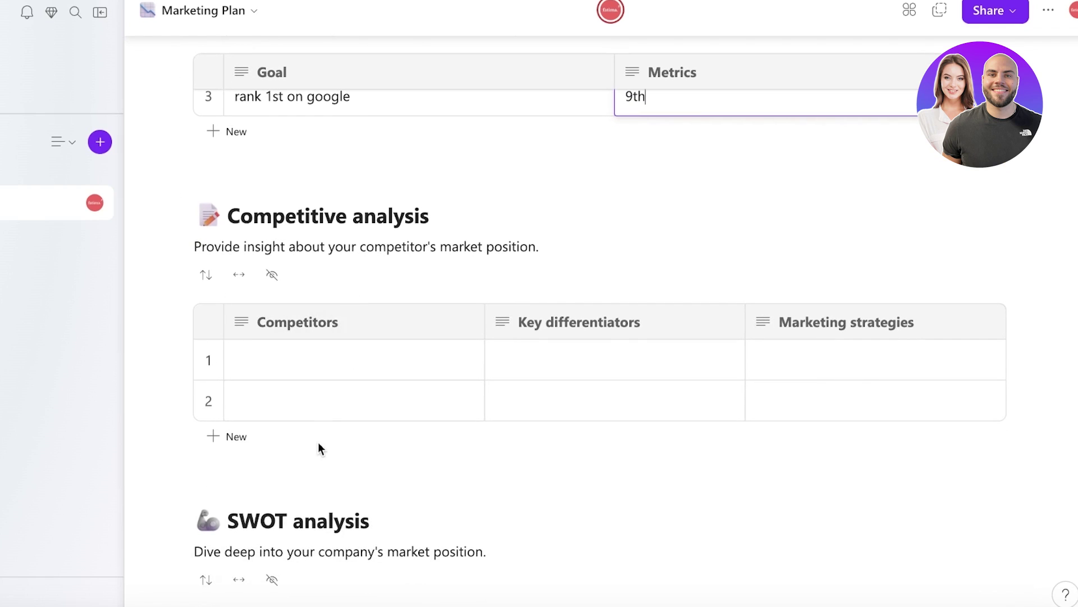
{"action": "scroll", "coordinate": [712, 345], "scroll_direction": "down", "scroll_amount": 2}
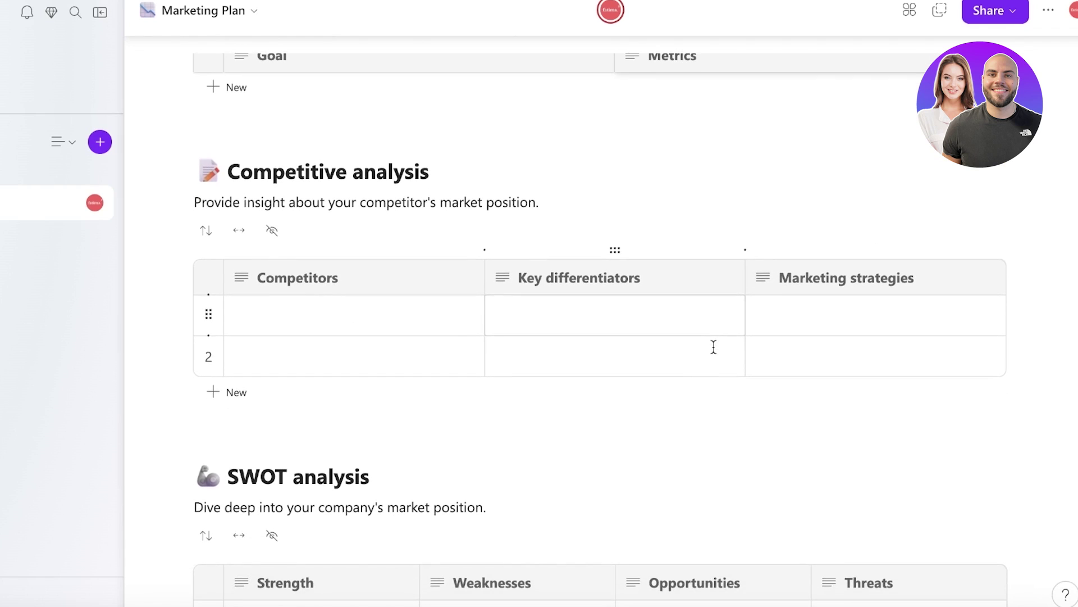
{"action": "scroll", "coordinate": [435, 335], "scroll_direction": "down", "scroll_amount": 4}
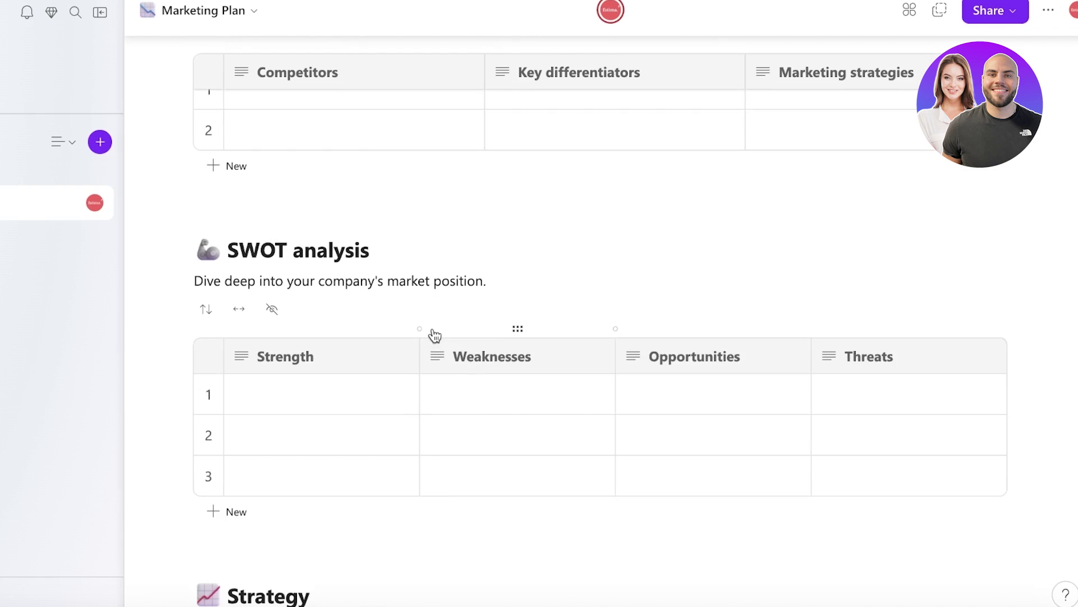
{"action": "scroll", "coordinate": [435, 336], "scroll_direction": "down", "scroll_amount": 15}
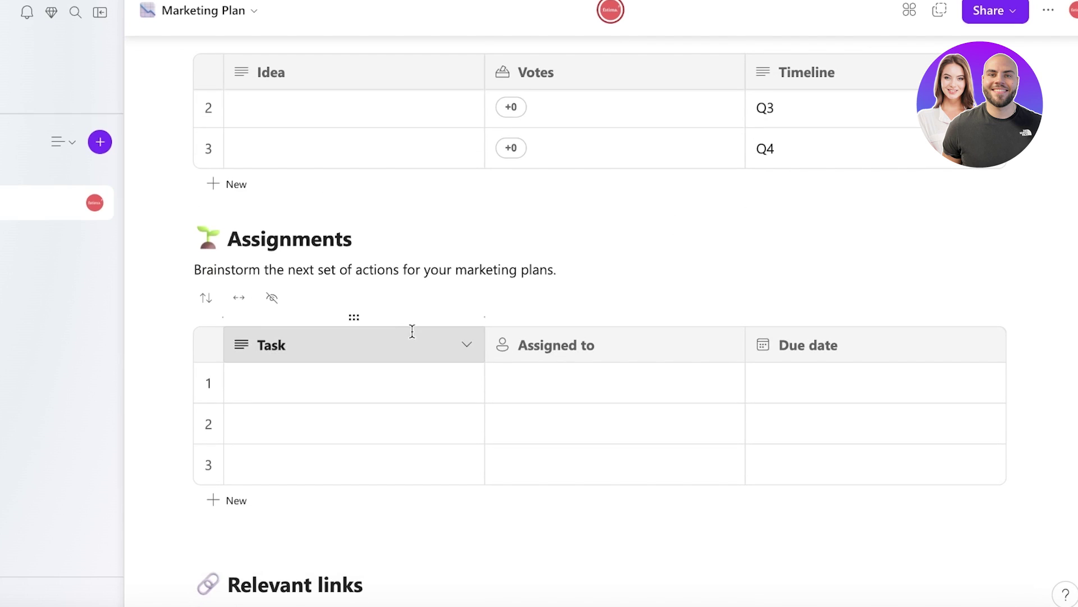
{"action": "left_click", "coordinate": [512, 107]}
{"action": "scroll", "coordinate": [618, 263], "scroll_direction": "up", "scroll_amount": 4}
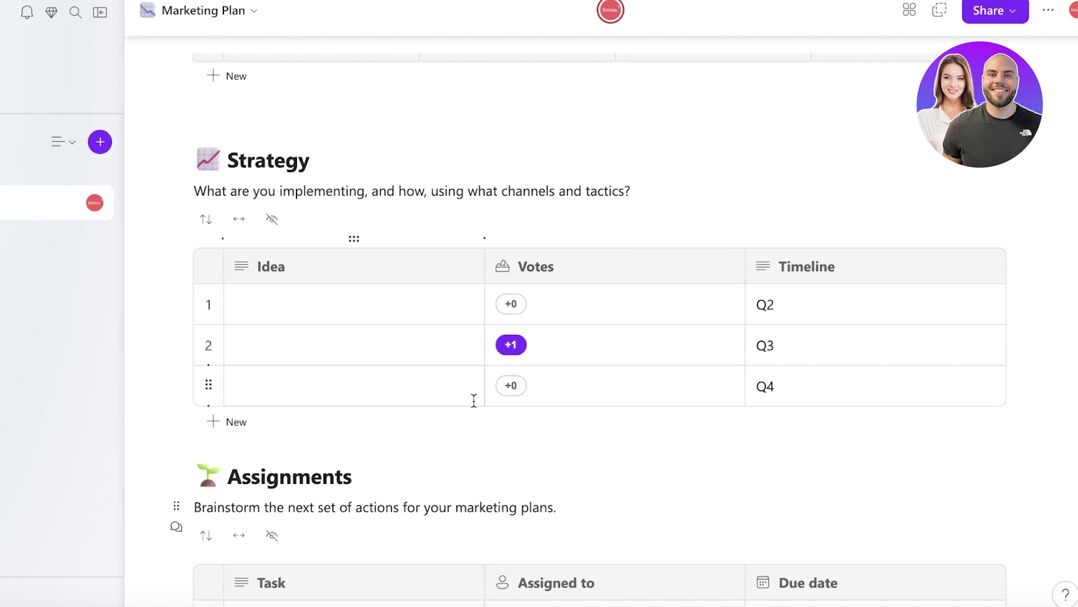
{"action": "left_click", "coordinate": [509, 386]}
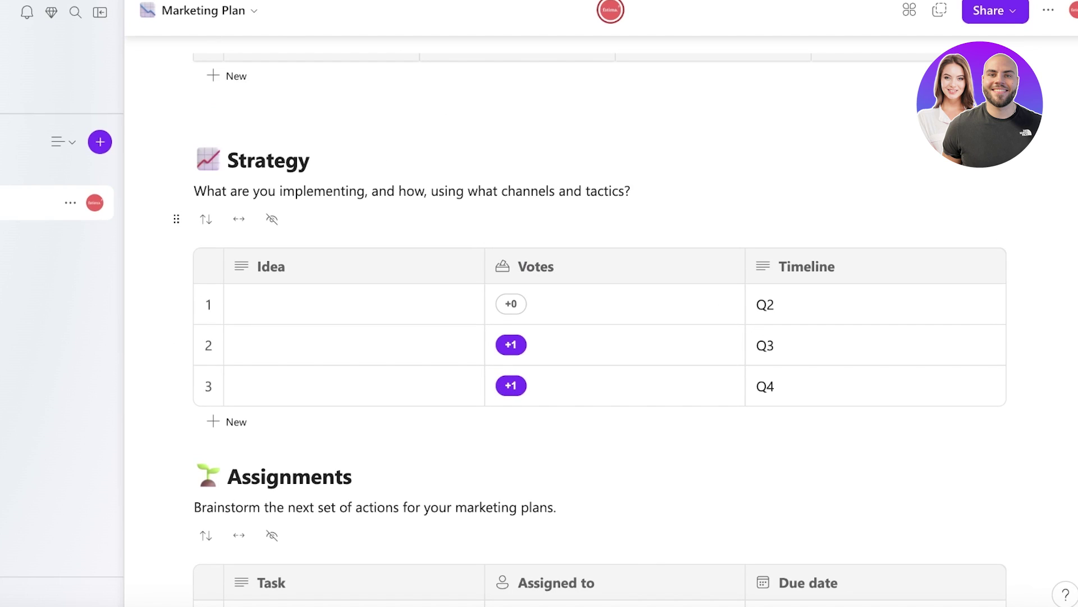
{"action": "left_click", "coordinate": [56, 142]}
Create a blank page from the + menu and title it 'Marketing Plan'
{"action": "left_click", "coordinate": [100, 141]}
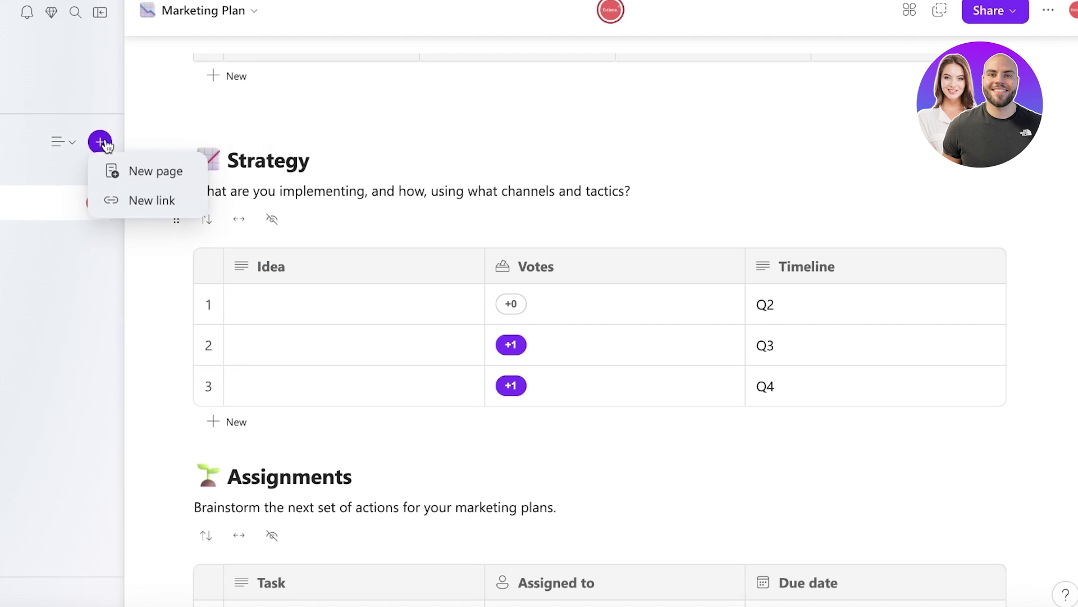
{"action": "left_click", "coordinate": [111, 175]}
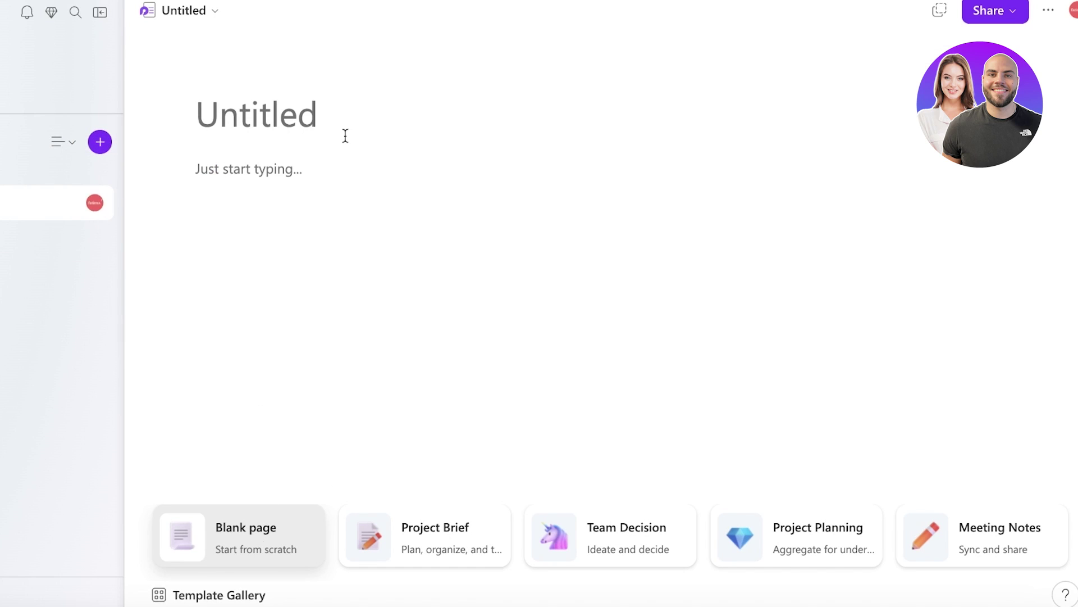
{"action": "type", "text": "N"}
{"action": "key", "text": "BackSpace"}
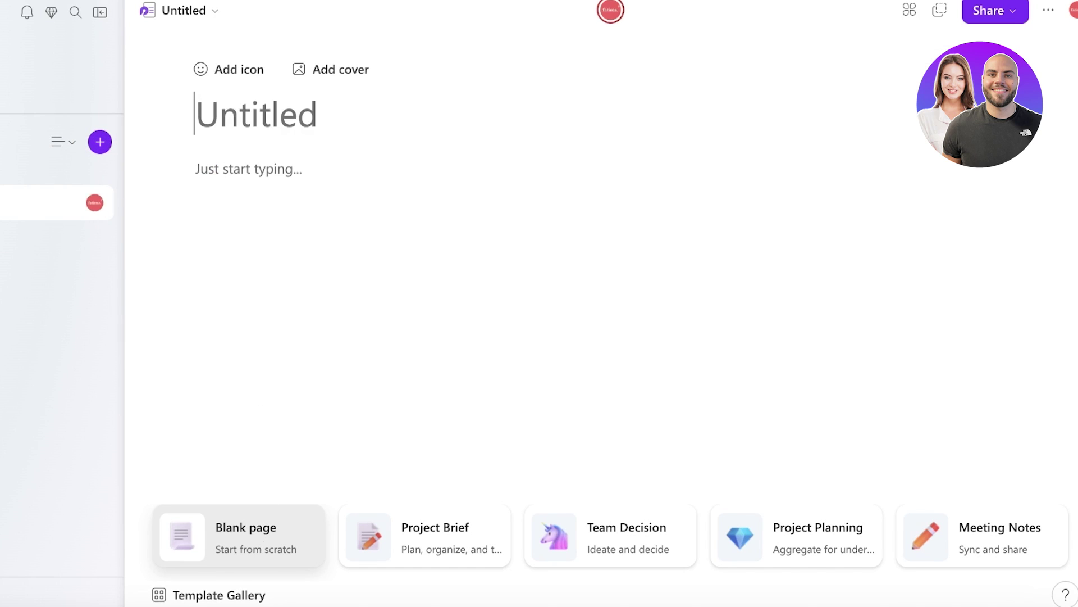
{"action": "type", "text": "m"}
{"action": "key", "text": "BackSpace"}
{"action": "type", "text": "Marke"}
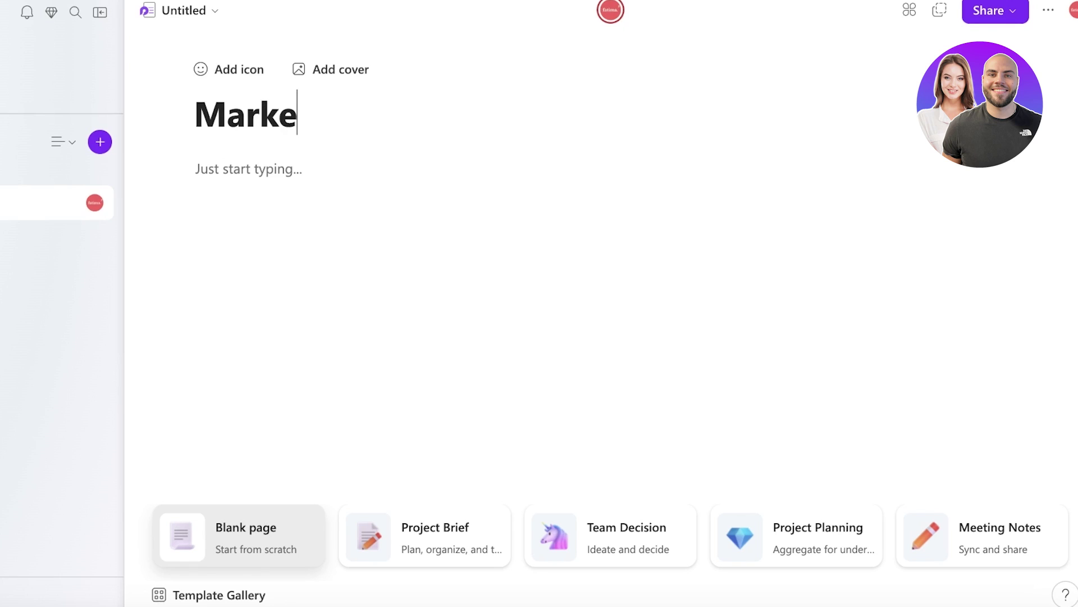
{"action": "type", "text": "ting Plans"}
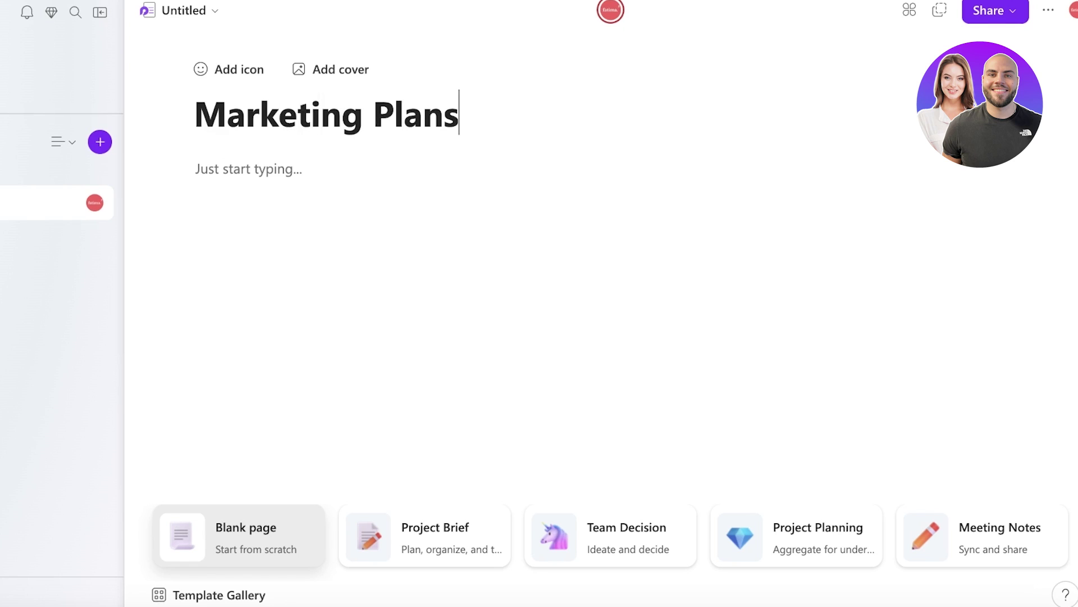
{"action": "key", "text": "BackSpace"}
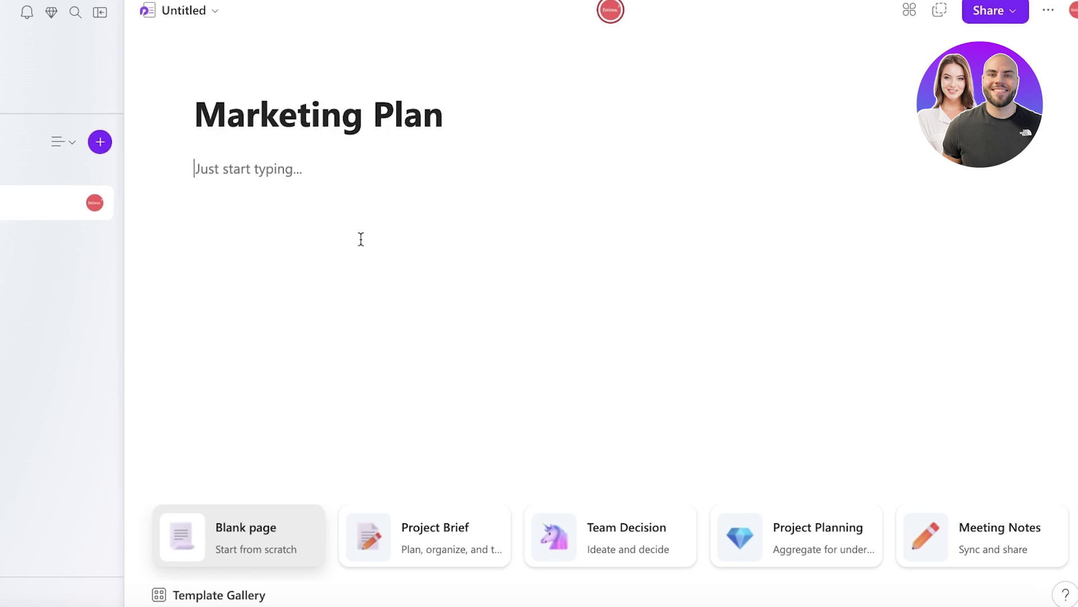
{"action": "key", "text": "Return"}
Prefix the title with 'Social Media' and add the pink spheres Abstract cover image
{"action": "left_click", "coordinate": [194, 115]}
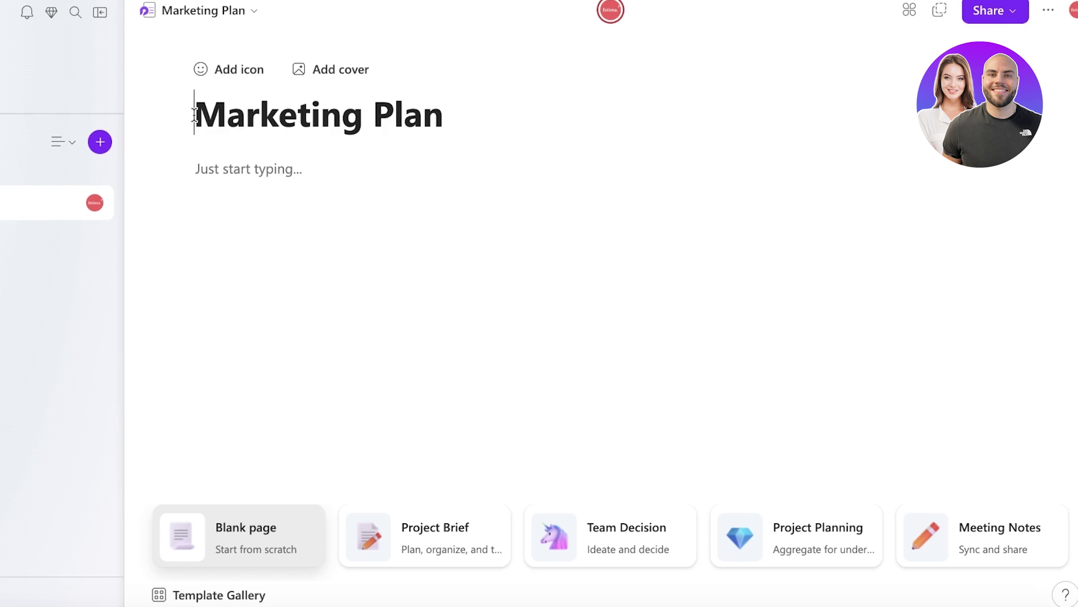
{"action": "type", "text": "Social Media"}
{"action": "left_click", "coordinate": [314, 68]}
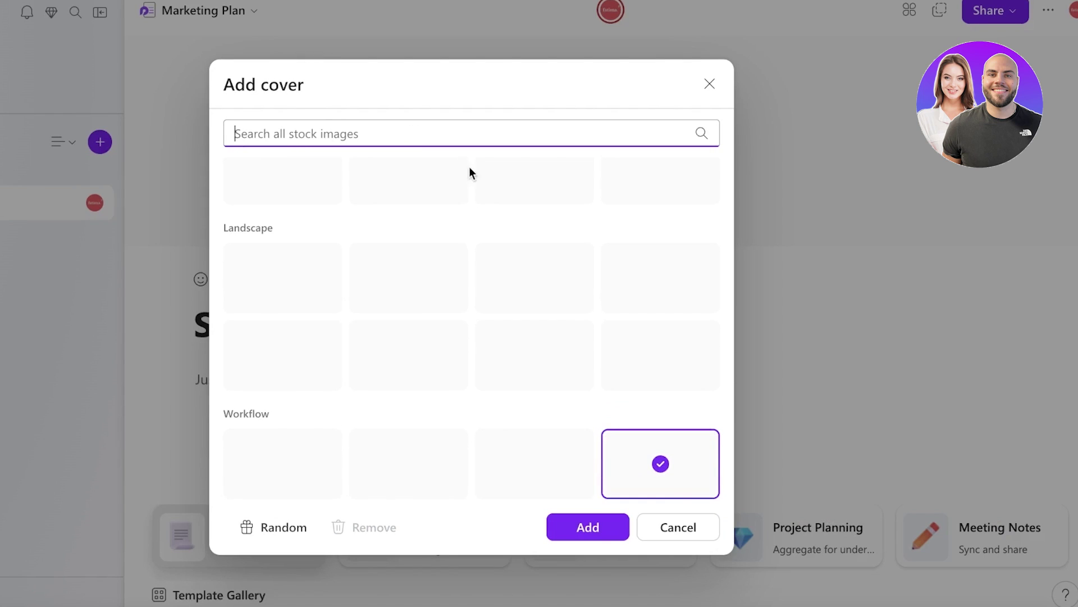
{"action": "scroll", "coordinate": [528, 291], "scroll_direction": "up", "scroll_amount": 3}
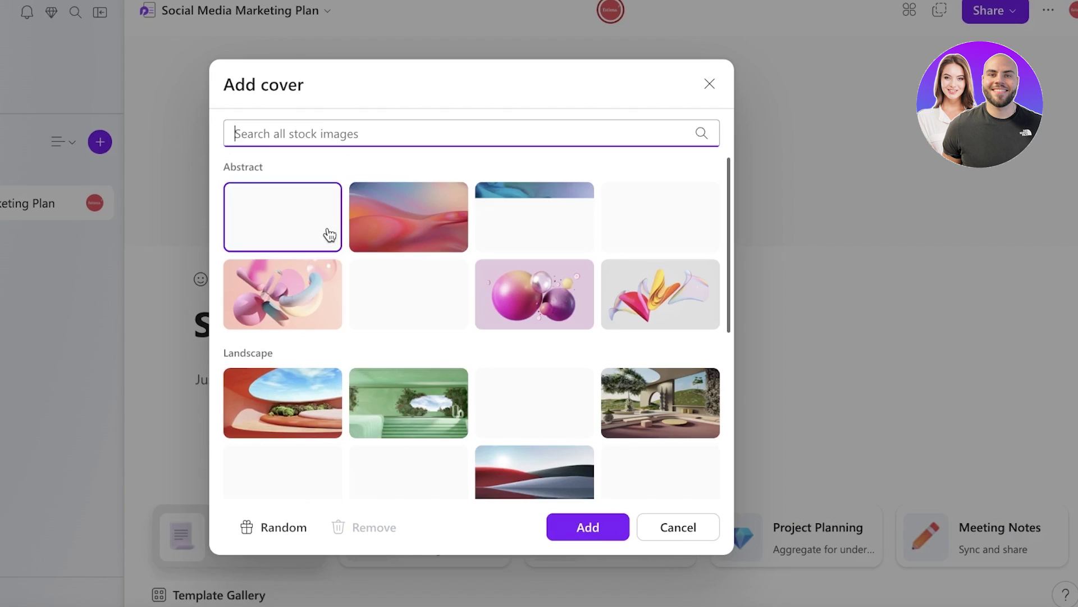
{"action": "scroll", "coordinate": [513, 257], "scroll_direction": "down", "scroll_amount": 2}
{"action": "scroll", "coordinate": [510, 260], "scroll_direction": "up", "scroll_amount": 2}
{"action": "left_click", "coordinate": [528, 294]}
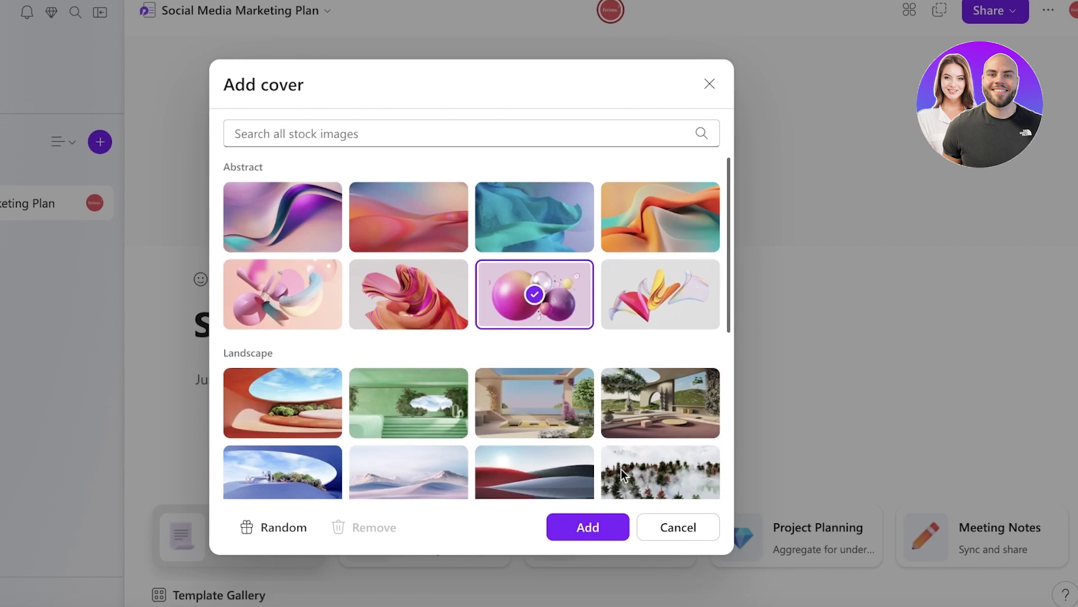
{"action": "left_click", "coordinate": [588, 527]}
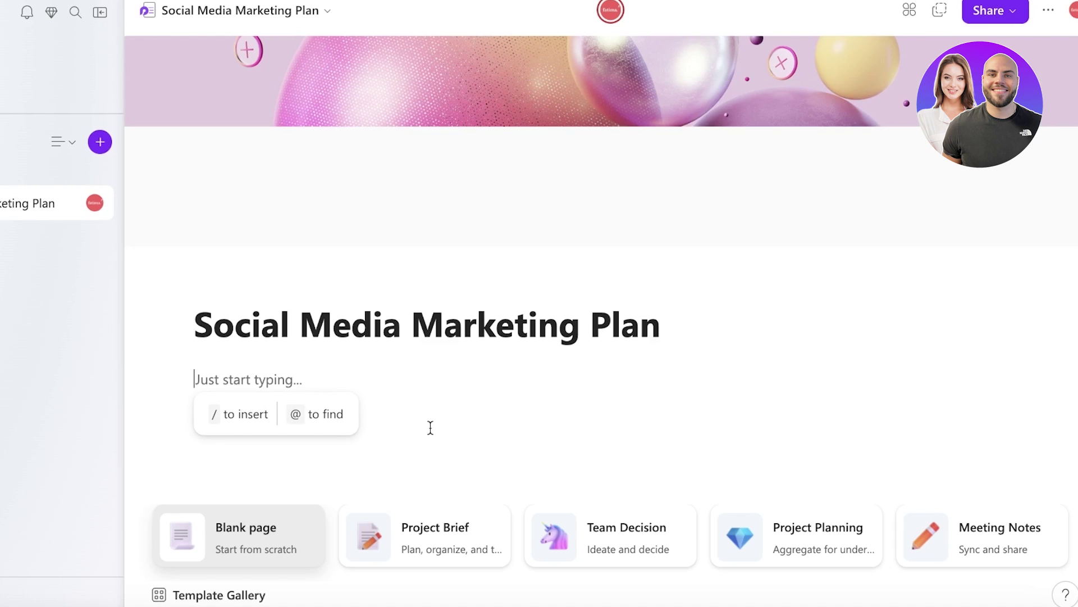
Insert a voting table, delete its Pros and Cons columns, and narrow the Idea column
{"action": "type", "text": "/"}
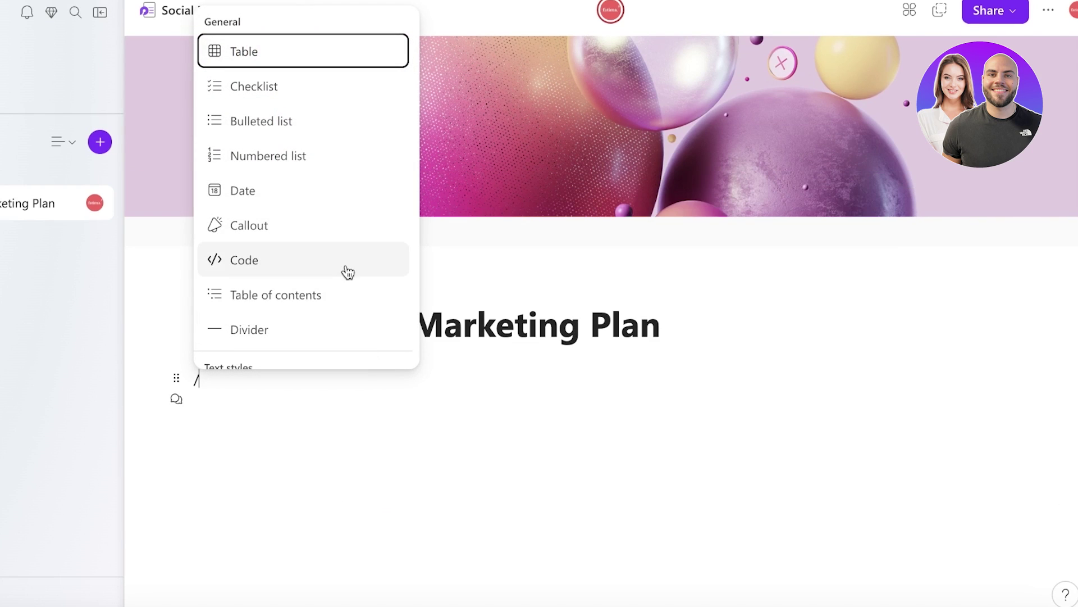
{"action": "scroll", "coordinate": [295, 151], "scroll_direction": "down", "scroll_amount": 6}
{"action": "scroll", "coordinate": [287, 203], "scroll_direction": "up", "scroll_amount": 3}
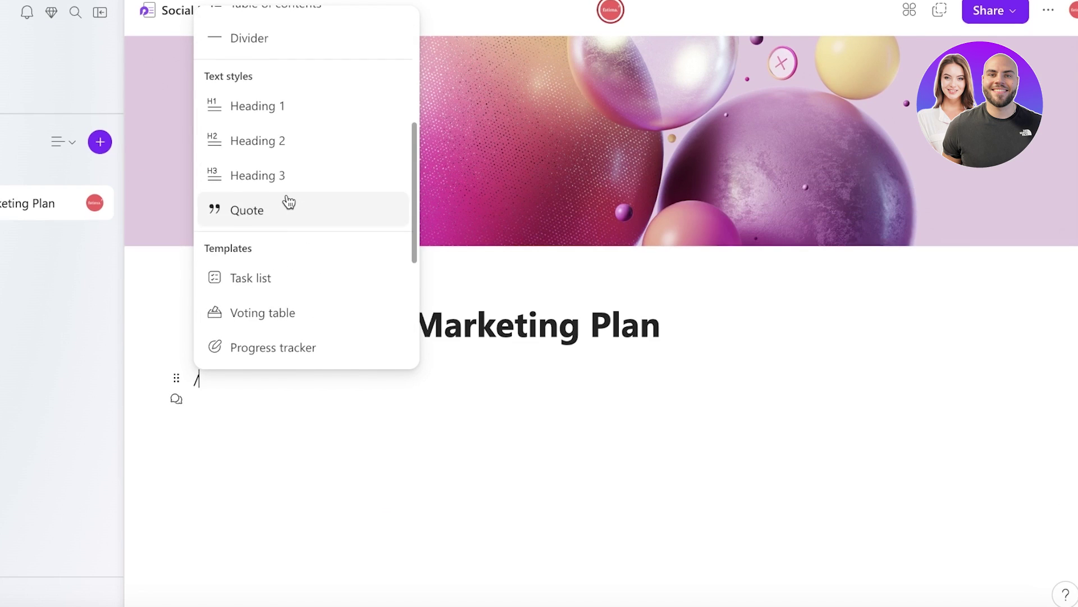
{"action": "scroll", "coordinate": [286, 202], "scroll_direction": "down", "scroll_amount": 4}
{"action": "scroll", "coordinate": [289, 202], "scroll_direction": "up", "scroll_amount": 1}
{"action": "left_click", "coordinate": [269, 104]}
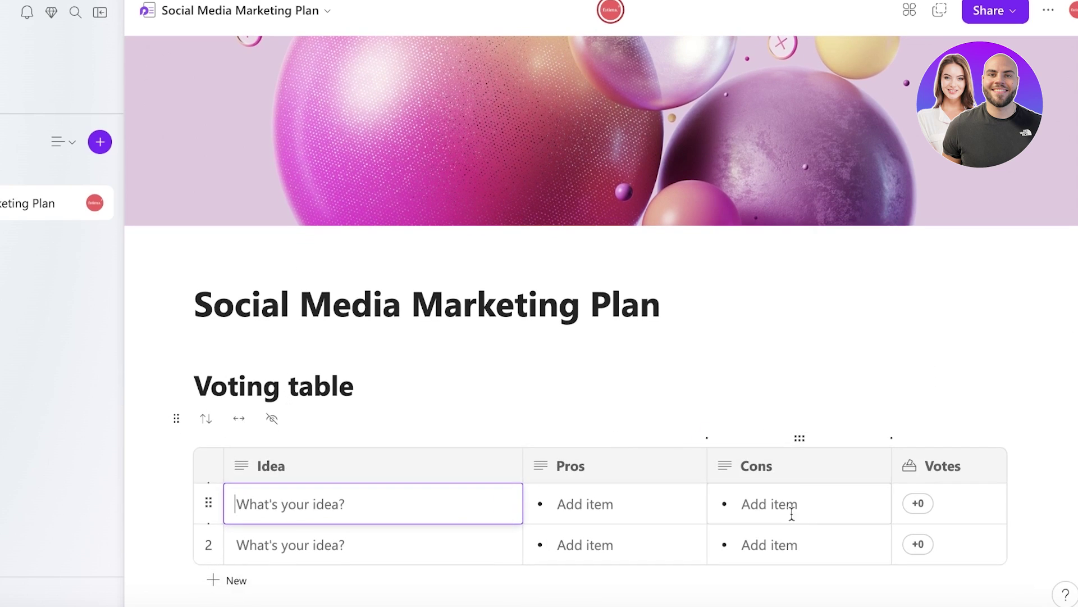
{"action": "left_click", "coordinate": [687, 467]}
{"action": "left_click", "coordinate": [635, 450]}
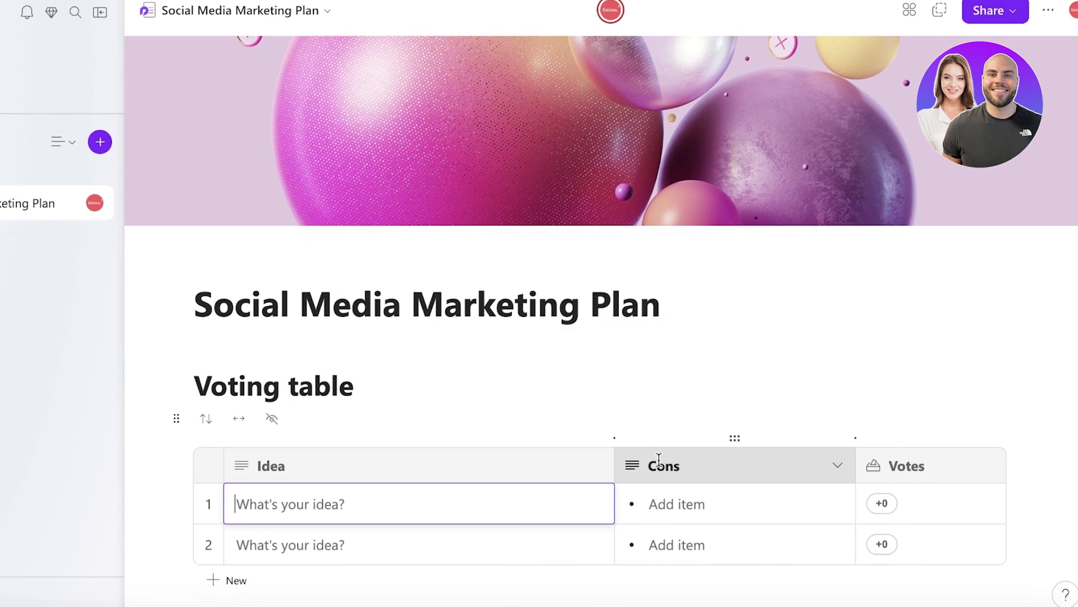
{"action": "left_click", "coordinate": [831, 467]}
{"action": "left_click", "coordinate": [685, 435]}
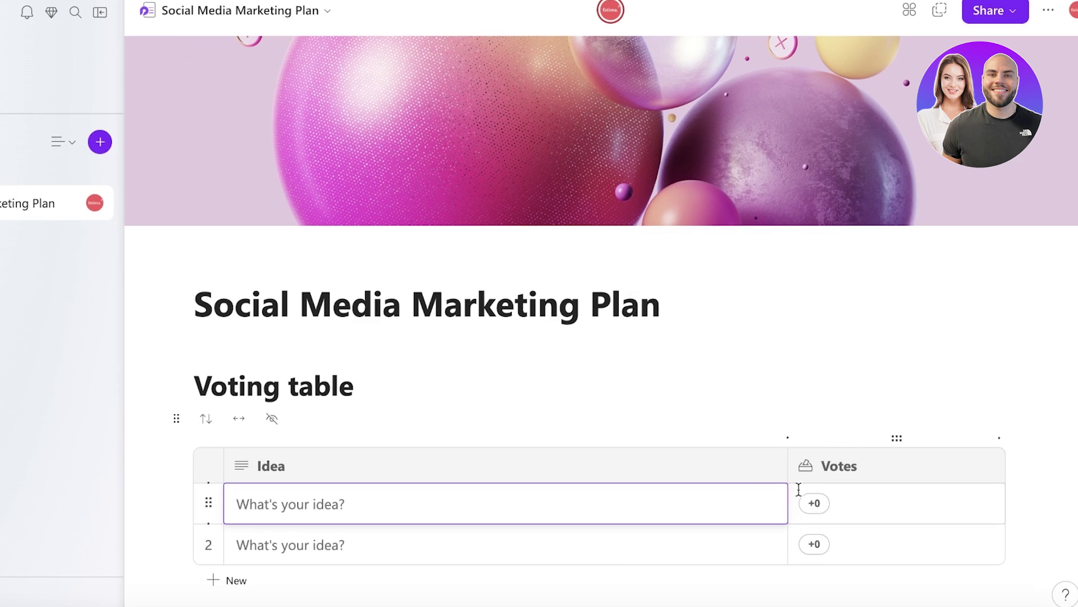
{"action": "left_click_drag", "start_coordinate": [785, 466], "coordinate": [616, 466]}
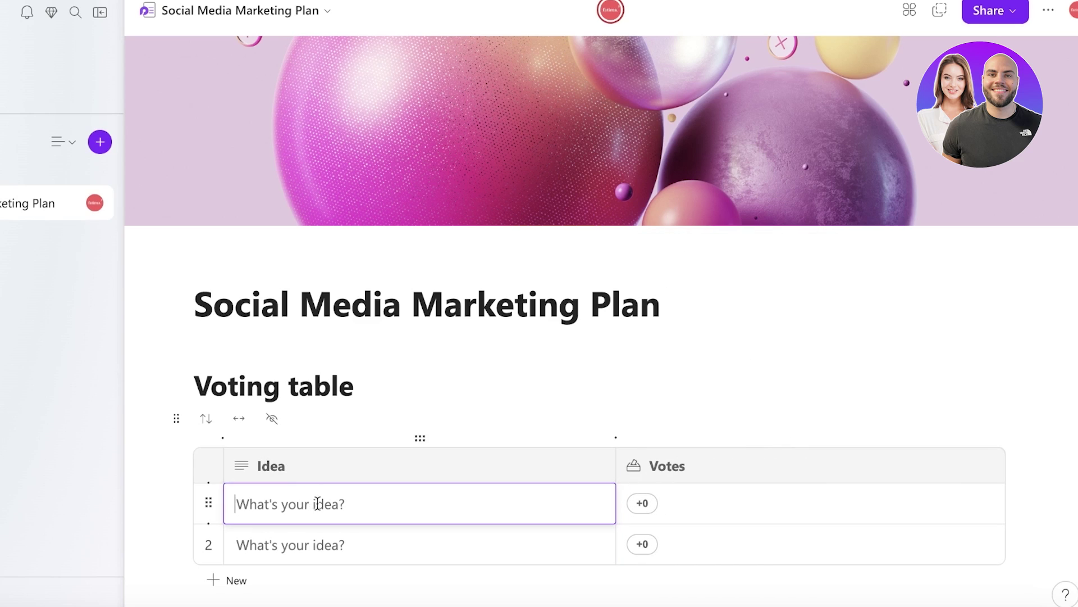
List 'Instagram Ads' and 'Facebook Ads' as ideas in the voting table
{"action": "type", "text": "A"}
{"action": "key", "text": "BackSpace"}
{"action": "type", "text": "Inst"}
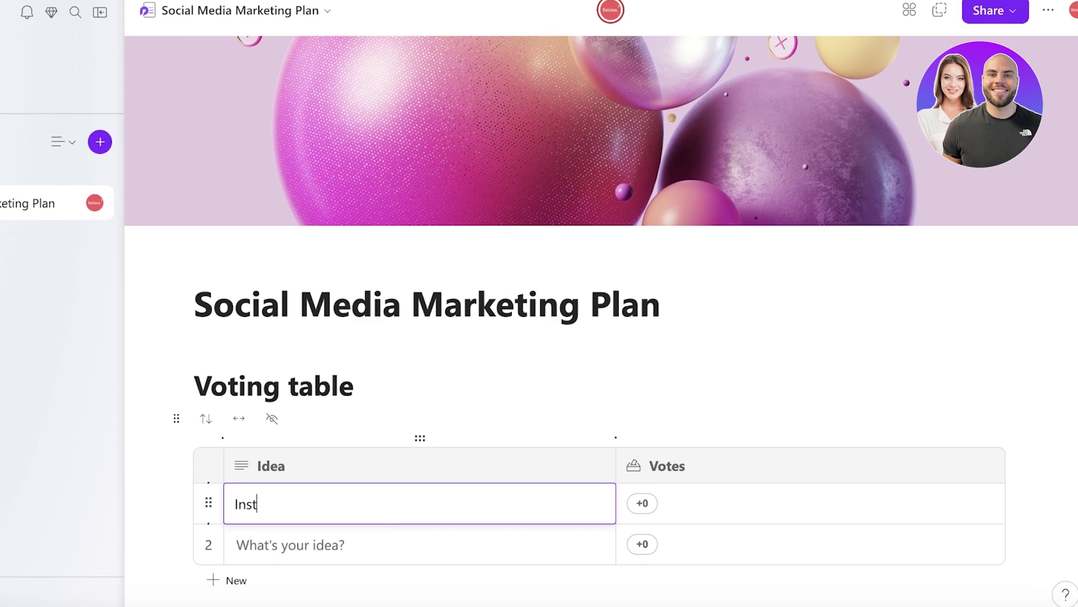
{"action": "type", "text": "agram Ads"}
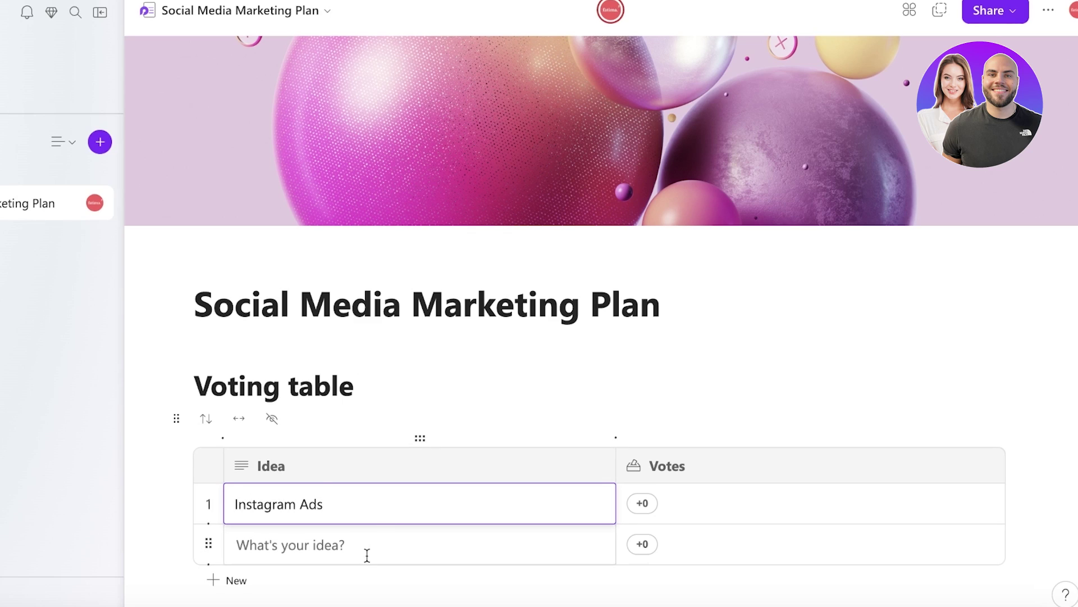
{"action": "left_click", "coordinate": [366, 552]}
{"action": "type", "text": "Facebook Ads"}
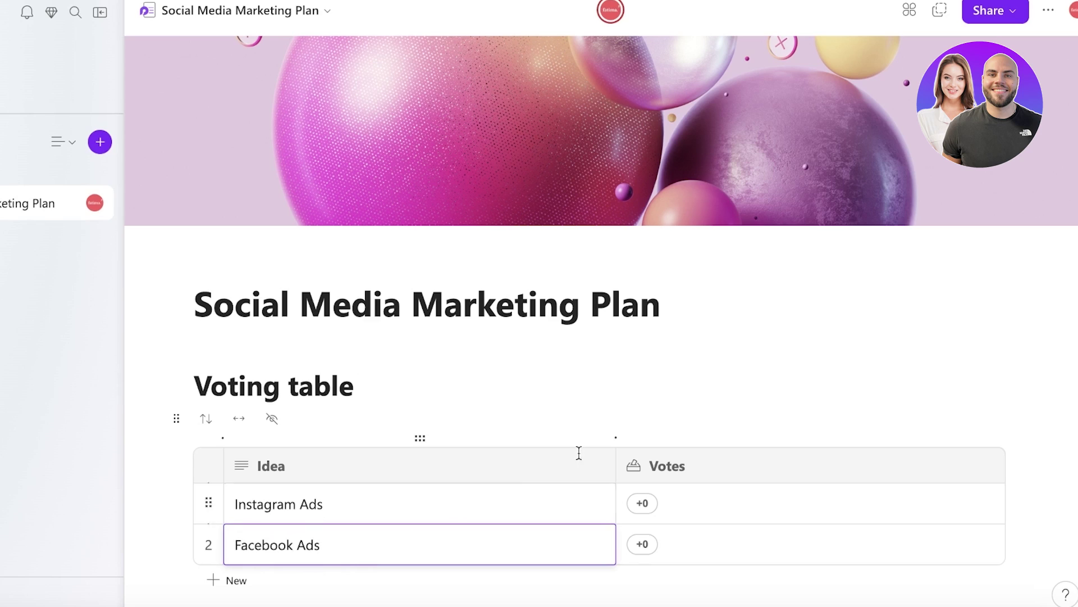
{"action": "left_click", "coordinate": [730, 387]}
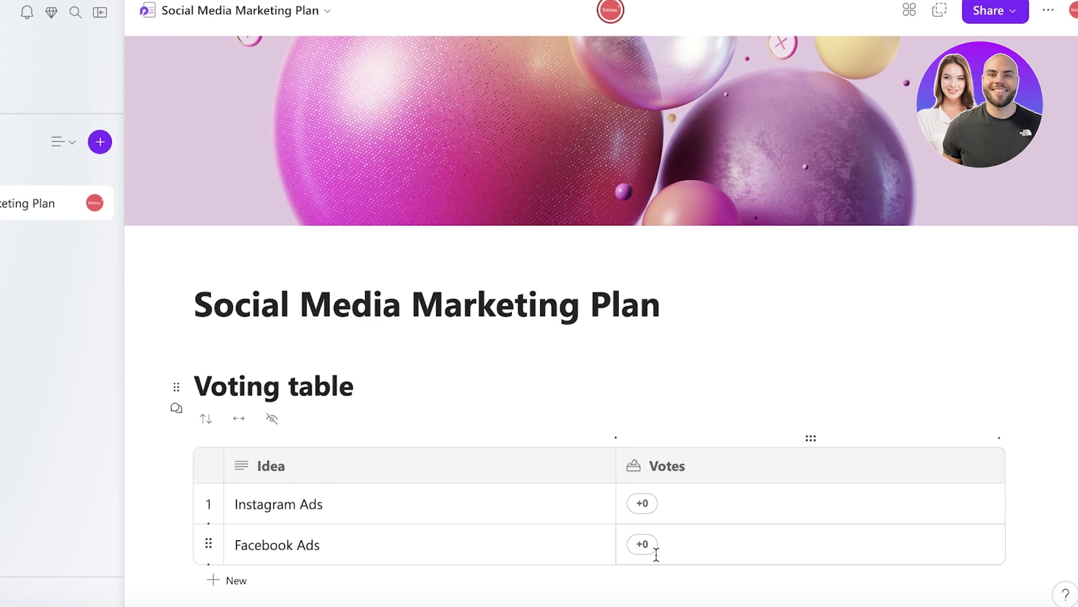
Copy the page link from Shared locations, then bring up the Share menu
{"action": "left_click", "coordinate": [918, 13]}
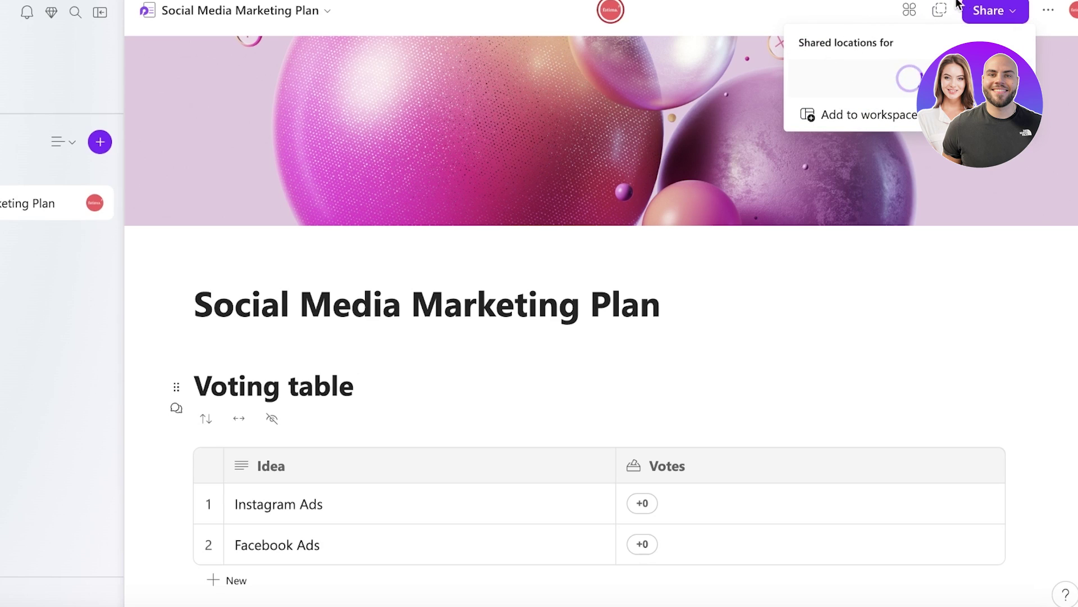
{"action": "left_click", "coordinate": [939, 11]}
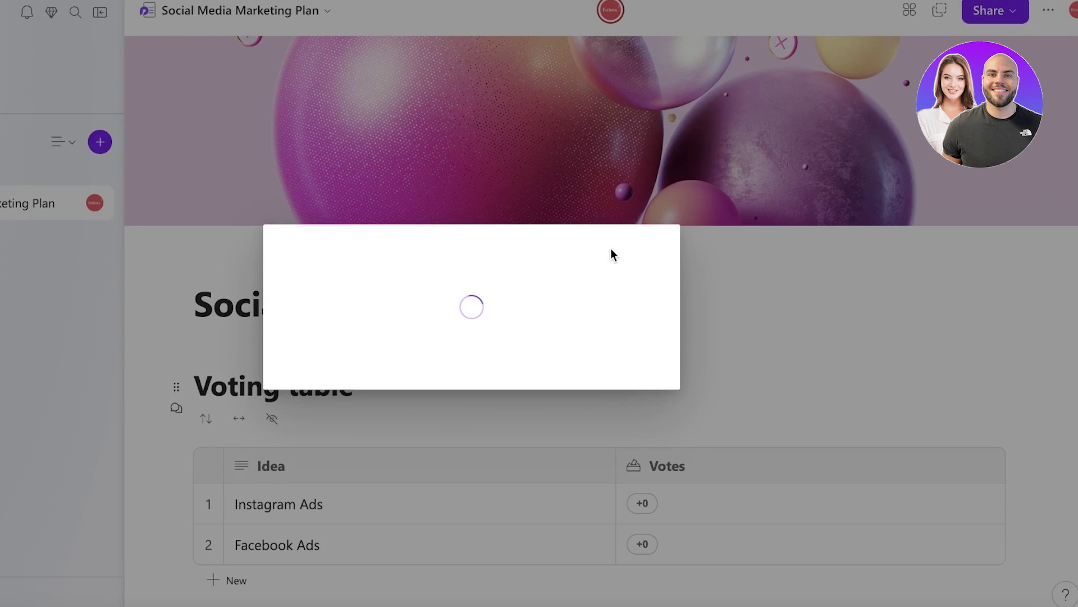
{"action": "left_click", "coordinate": [778, 143]}
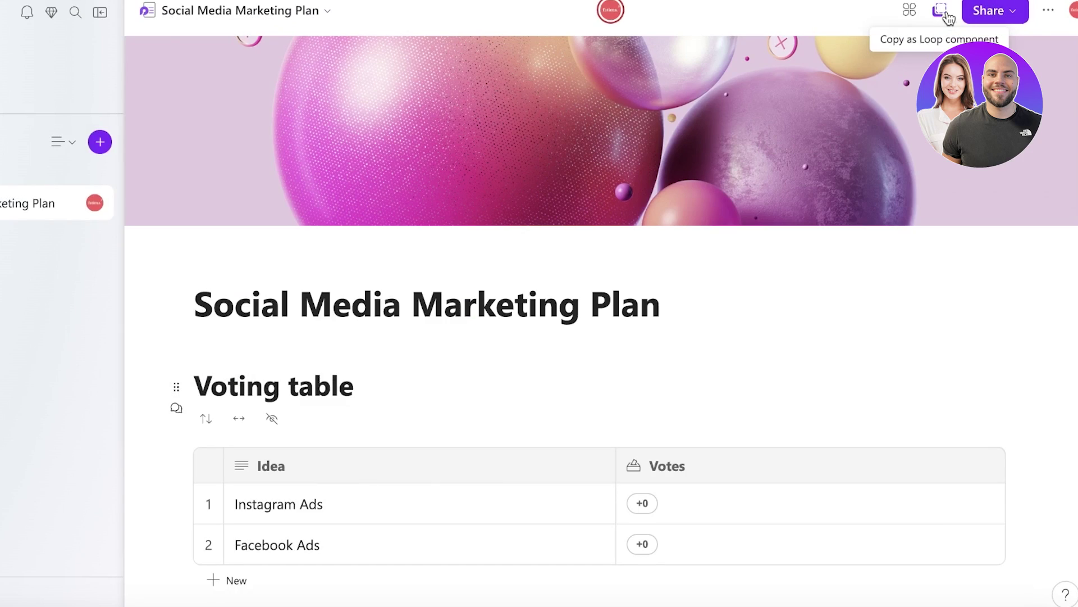
{"action": "left_click", "coordinate": [984, 15]}
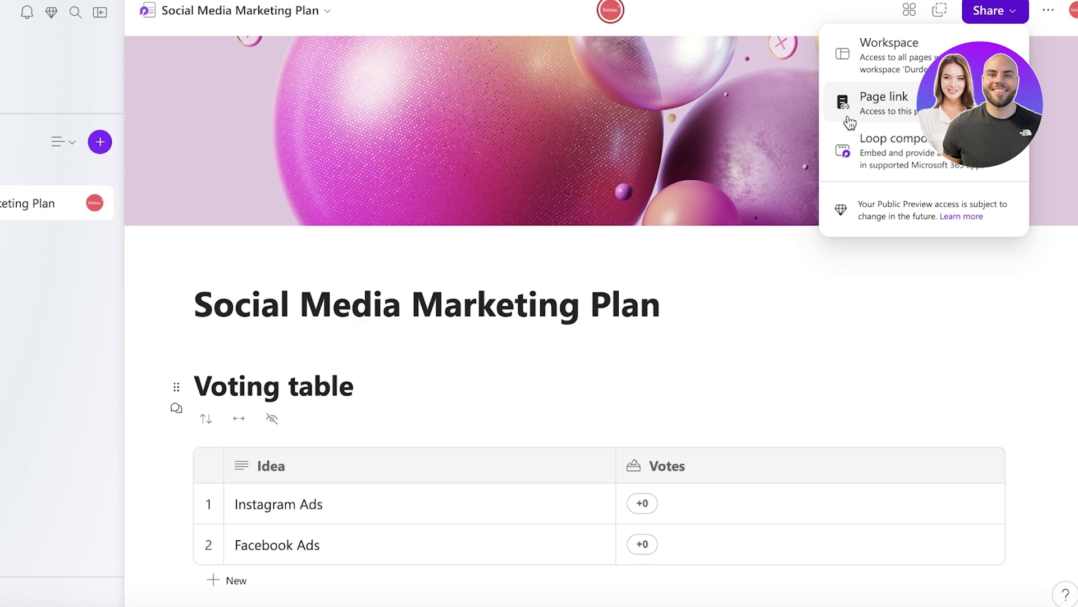
Copy the page link, allow clipboard access, and set link sharing to 'People you choose'
{"action": "left_click", "coordinate": [849, 119]}
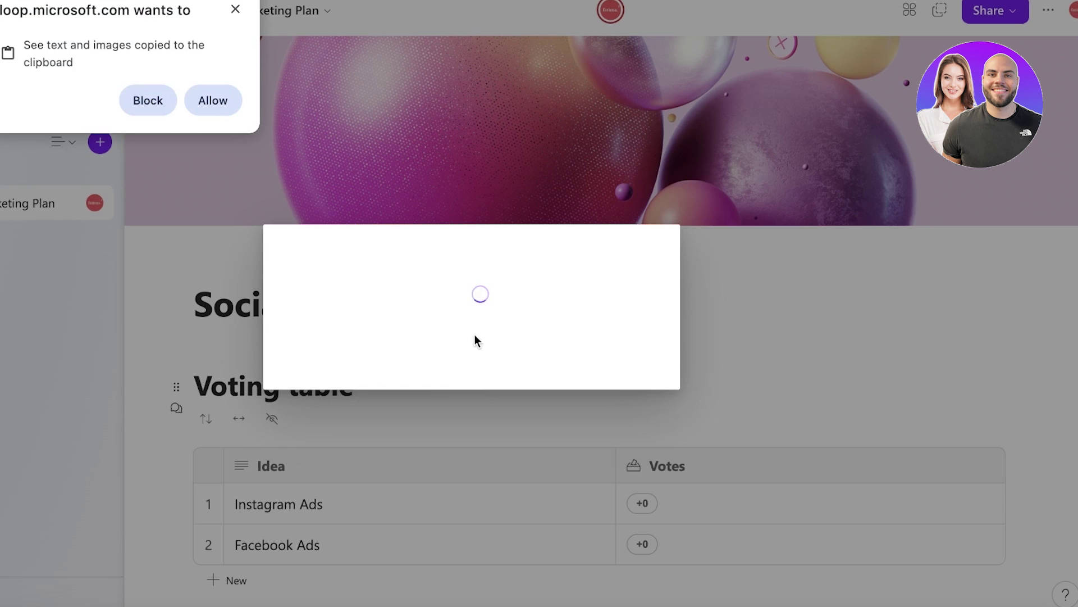
{"action": "left_click", "coordinate": [226, 101]}
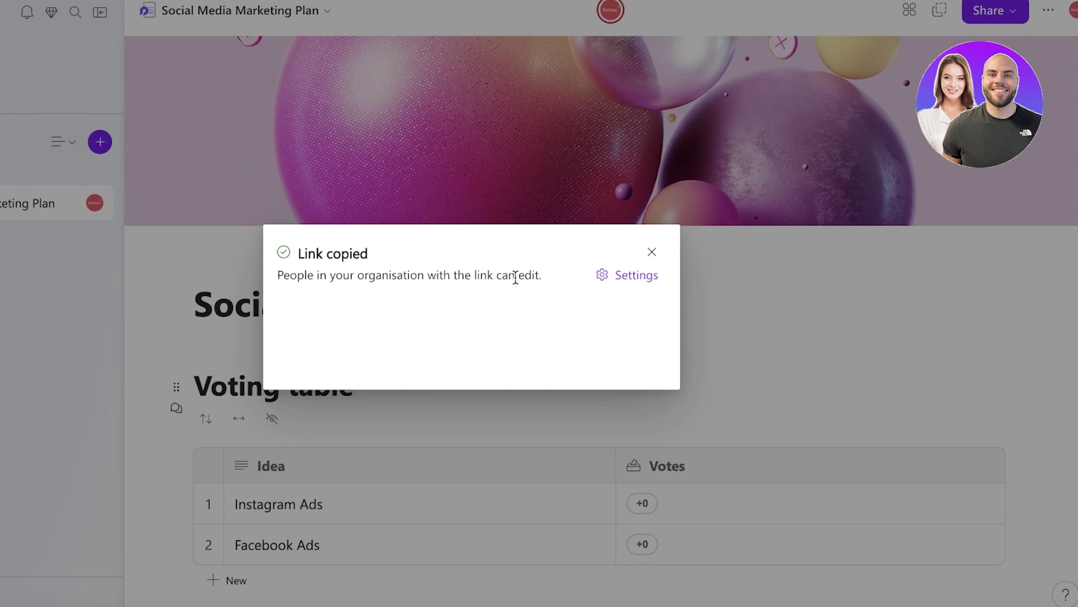
{"action": "left_click", "coordinate": [633, 275]}
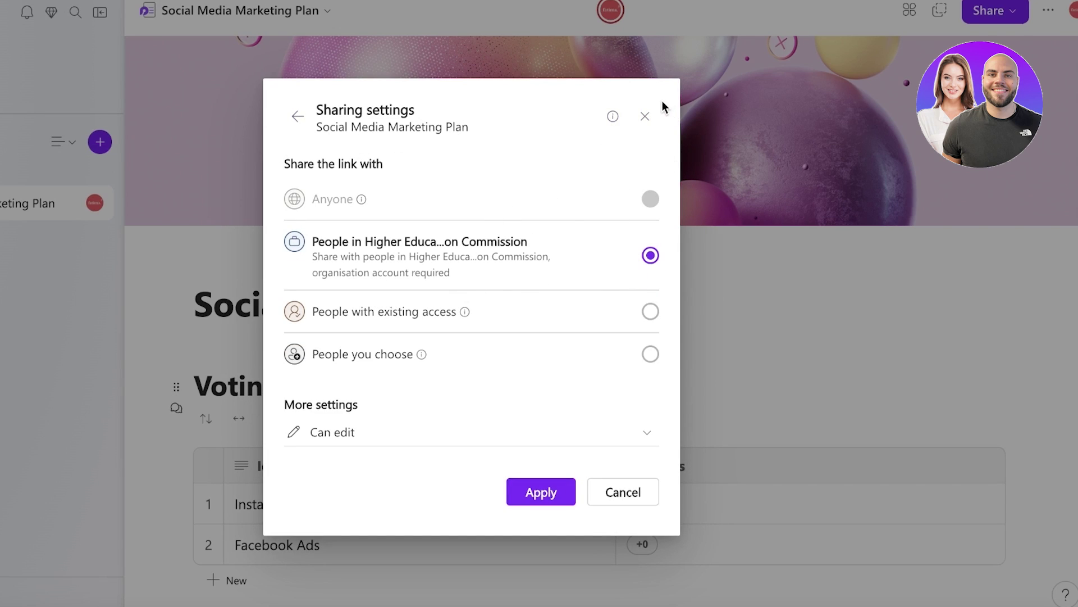
{"action": "left_click", "coordinate": [357, 312]}
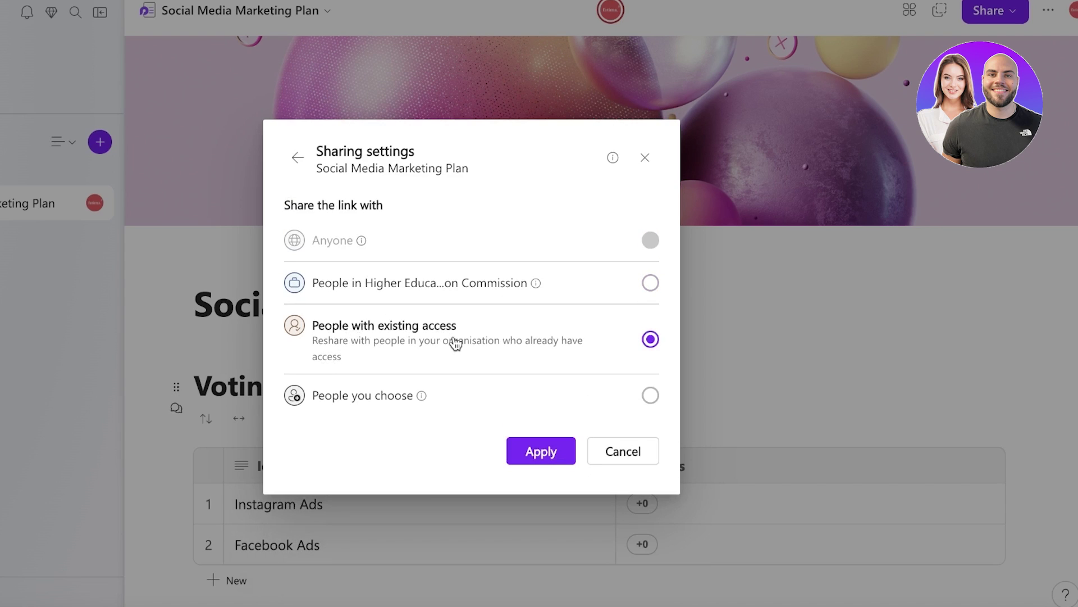
{"action": "left_click", "coordinate": [369, 407]}
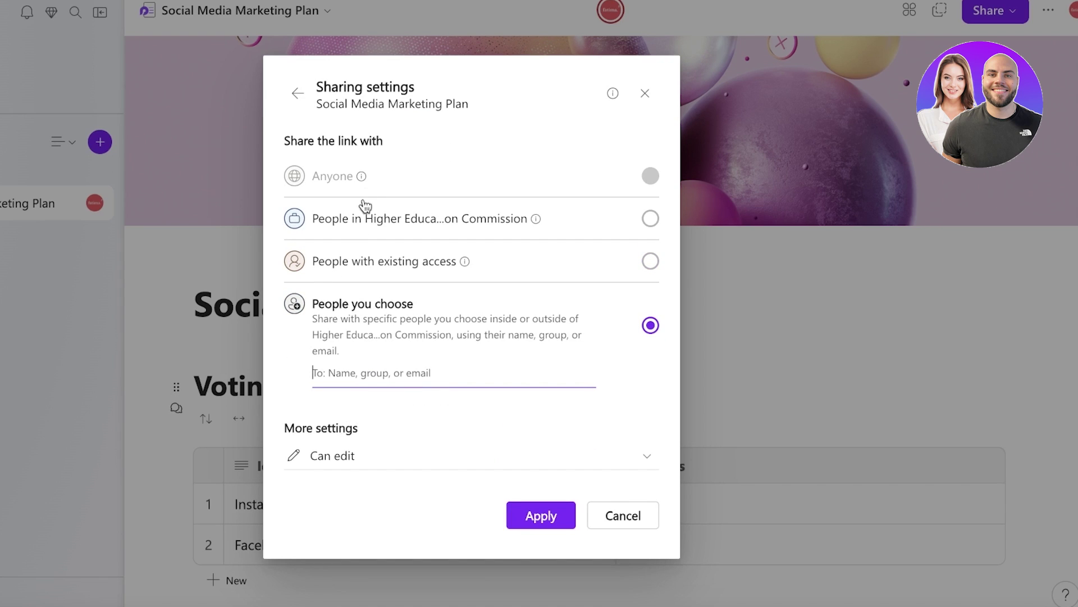
Close the sharing settings, glance at the page Recap, then show Ideas on the Loop home
{"action": "left_click", "coordinate": [645, 94]}
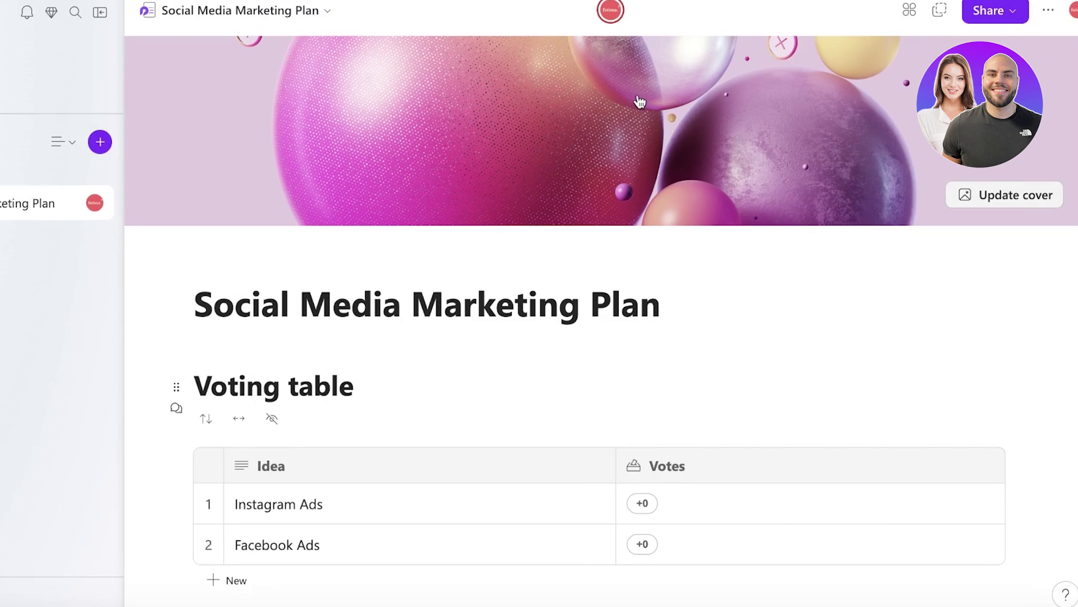
{"action": "left_click", "coordinate": [583, 368]}
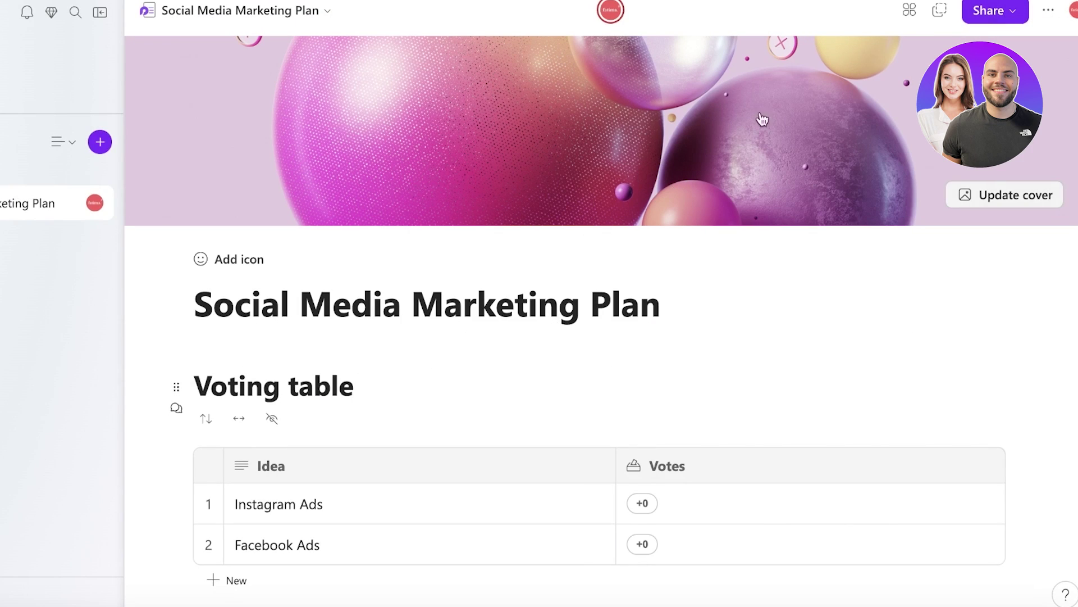
{"action": "left_click", "coordinate": [1047, 10]}
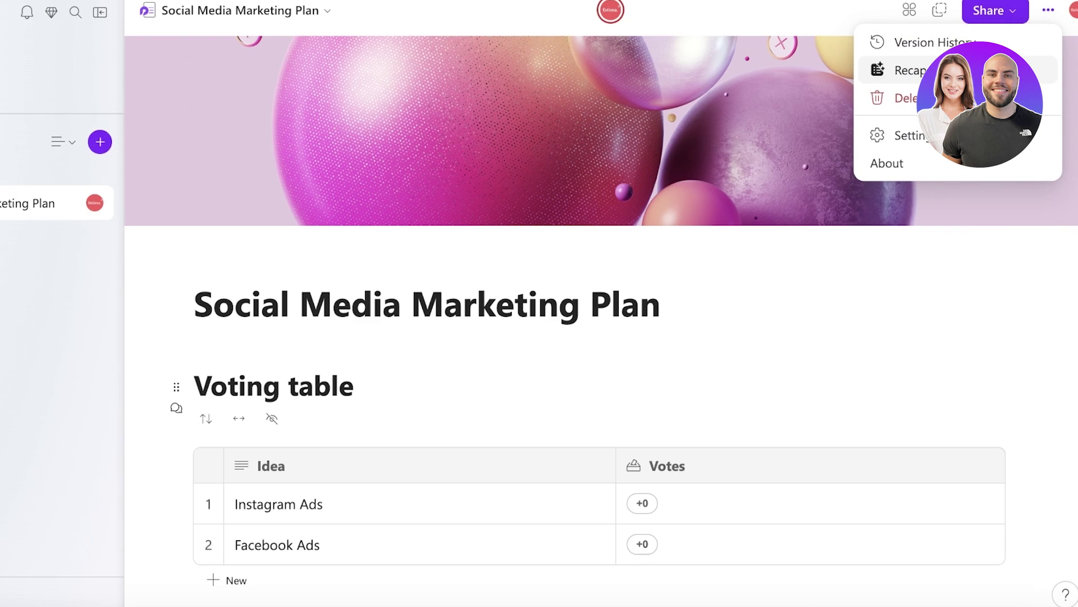
{"action": "left_click", "coordinate": [905, 69]}
{"action": "left_click", "coordinate": [1056, 60]}
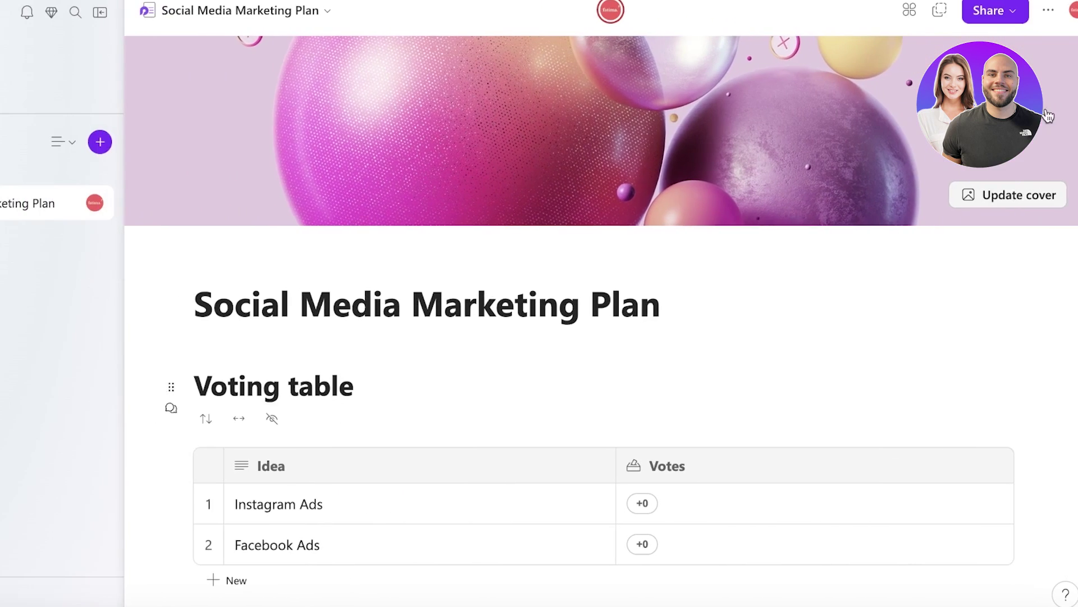
{"action": "left_click", "coordinate": [4, 78]}
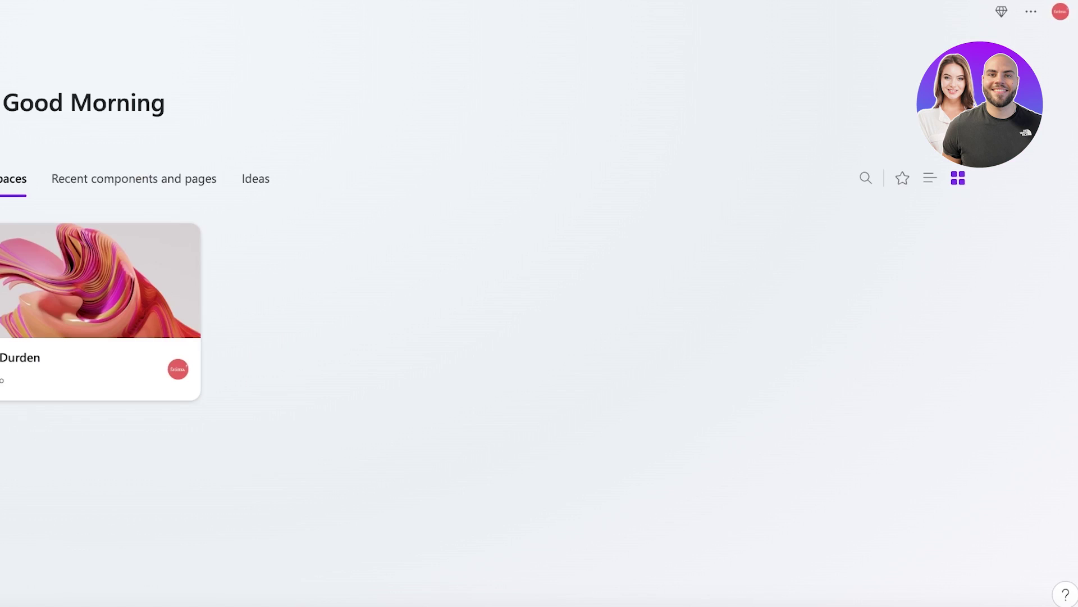
{"action": "left_click", "coordinate": [264, 185]}
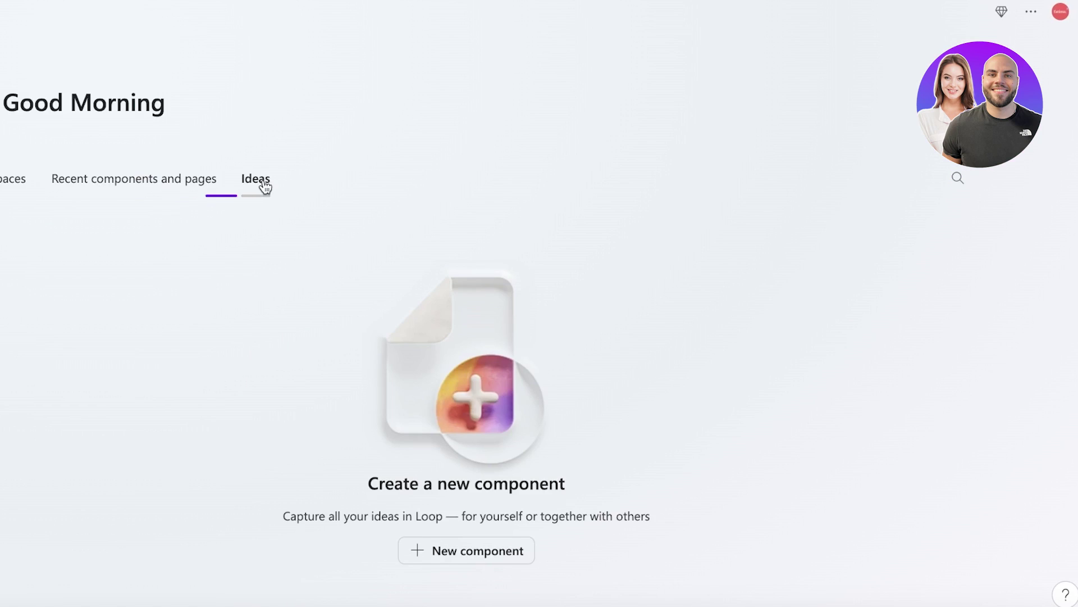
Start a new idea component and preview the Project Planning template
{"action": "left_click", "coordinate": [490, 554]}
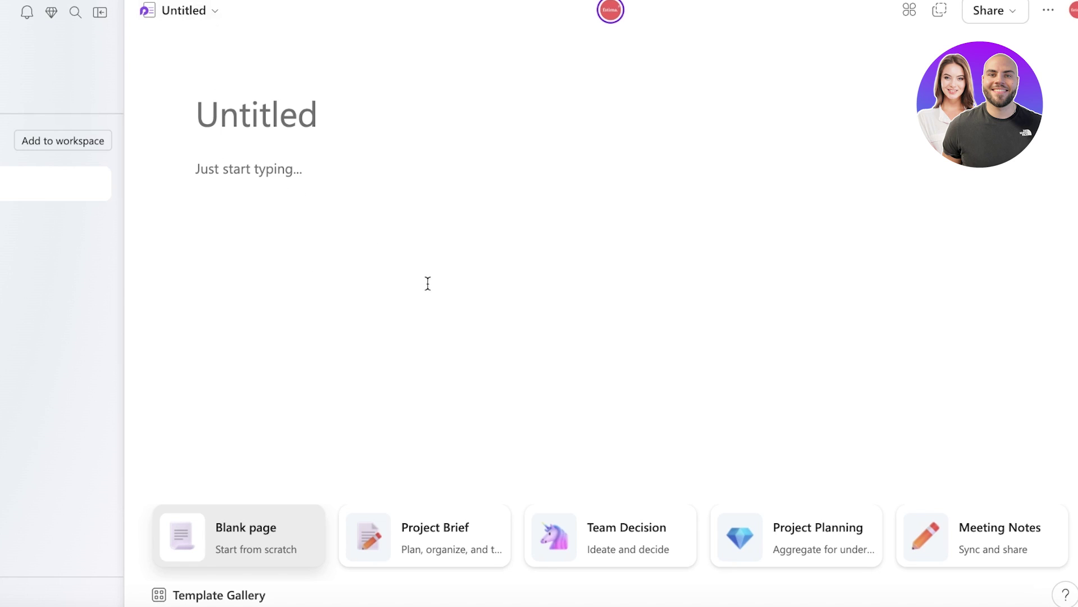
{"action": "left_click", "coordinate": [782, 566]}
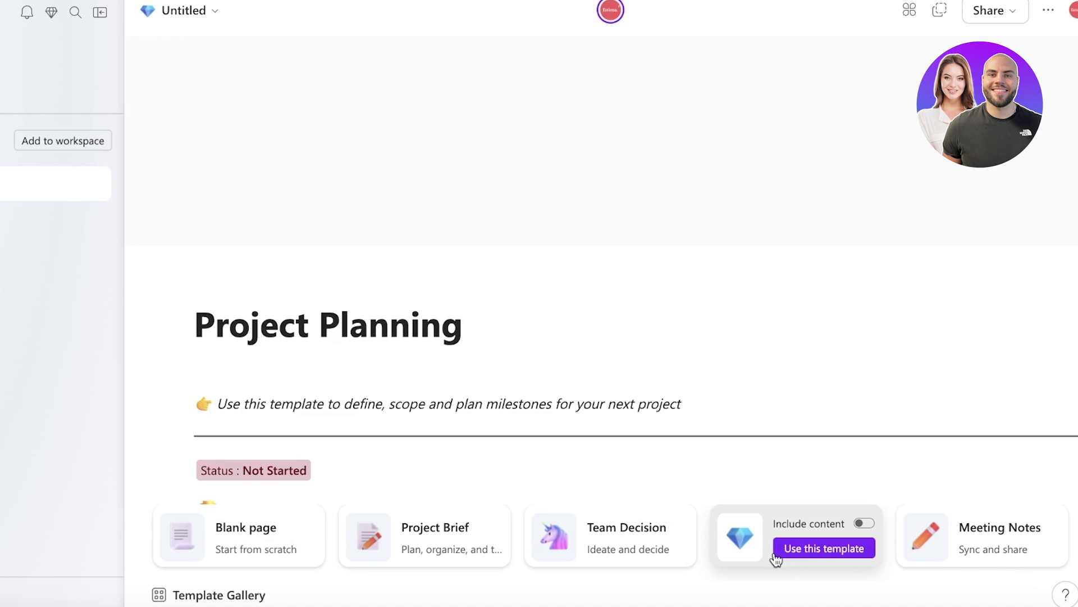
{"action": "scroll", "coordinate": [384, 168], "scroll_direction": "down", "scroll_amount": 10}
{"action": "scroll", "coordinate": [313, 40], "scroll_direction": "down", "scroll_amount": 10}
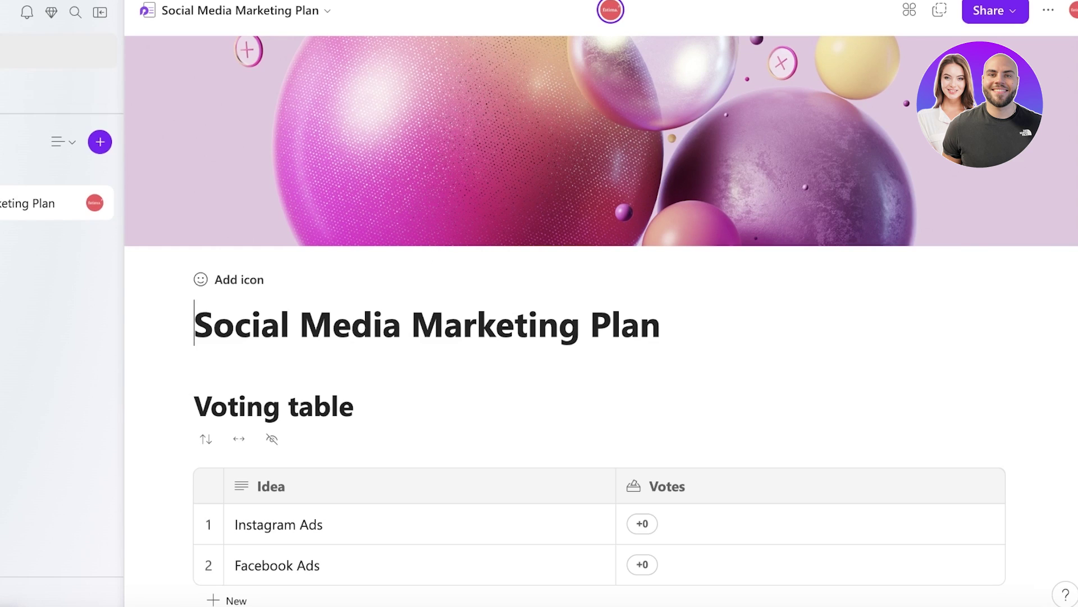
Open the Marketing Plan page and browse the / insert menu above Assignments
{"action": "scroll", "coordinate": [693, 234], "scroll_direction": "down", "scroll_amount": 1}
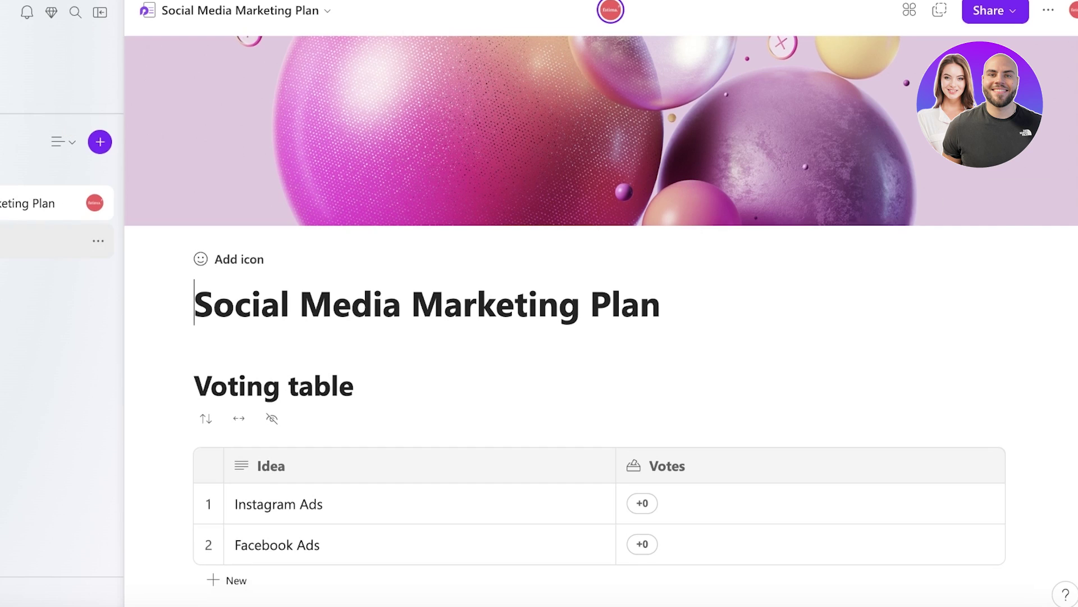
{"action": "left_click", "coordinate": [51, 240]}
{"action": "scroll", "coordinate": [328, 370], "scroll_direction": "down", "scroll_amount": 15}
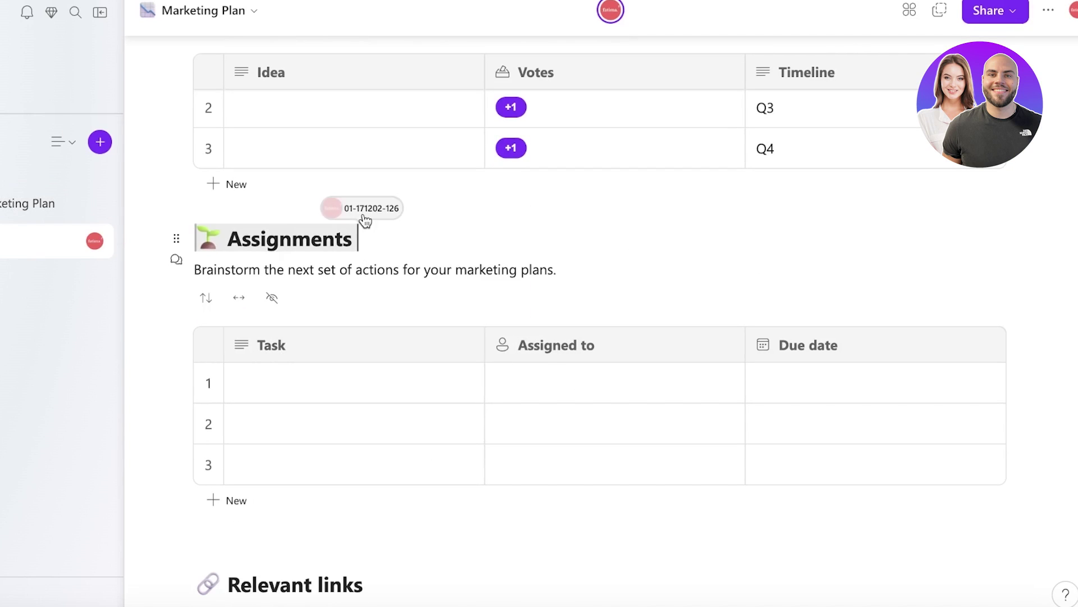
{"action": "left_click", "coordinate": [188, 242]}
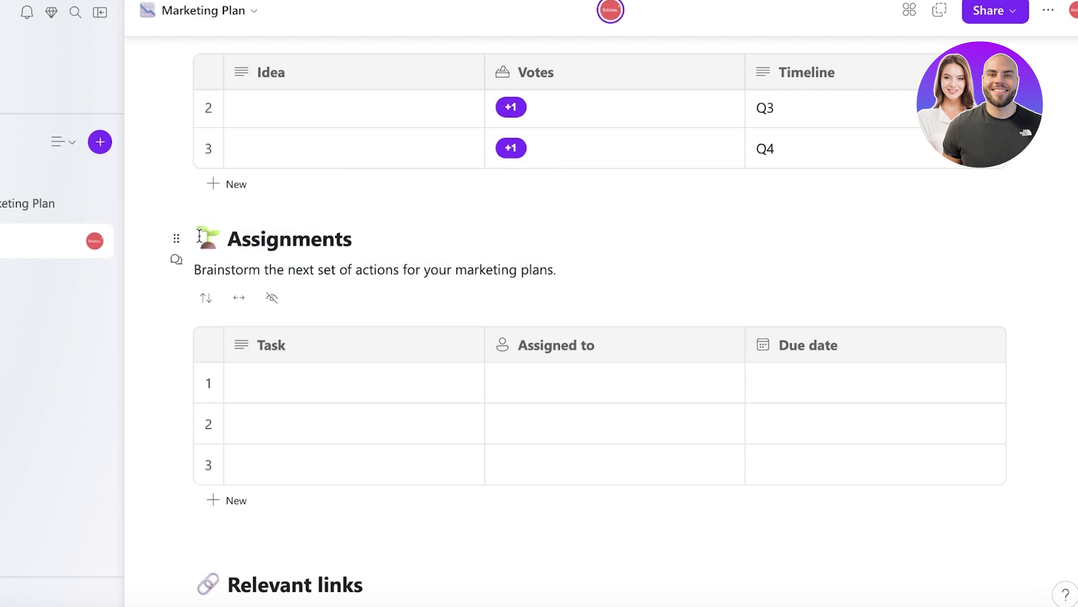
{"action": "key", "text": "Return"}
{"action": "key", "text": "Return"}
{"action": "key", "text": "Return"}
{"action": "key", "text": "Return"}
{"action": "key", "text": "Return"}
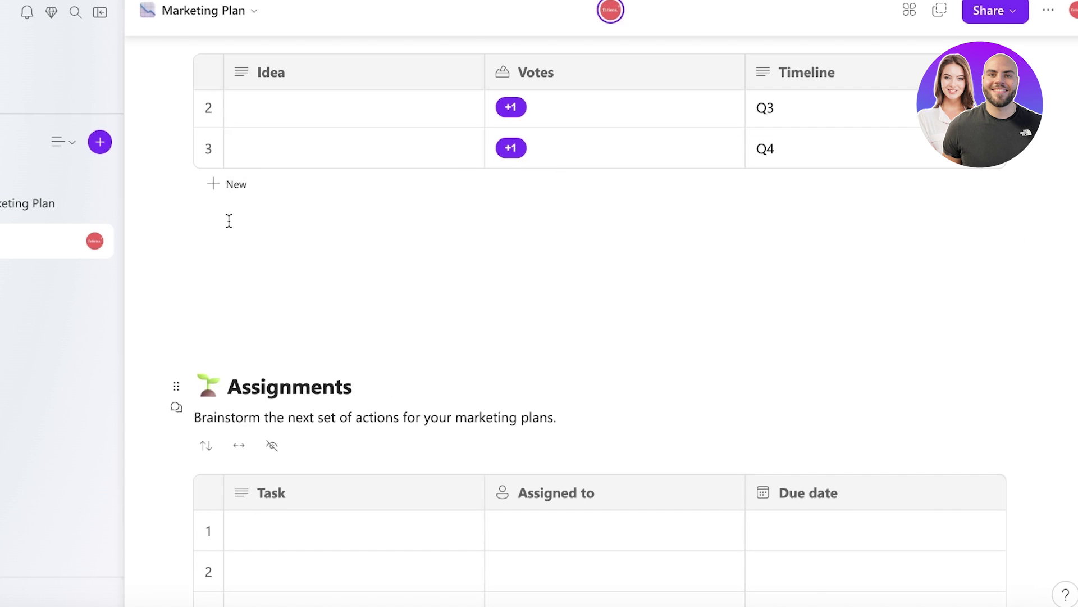
{"action": "left_click", "coordinate": [229, 220]}
{"action": "type", "text": "."}
{"action": "type", "text": "/"}
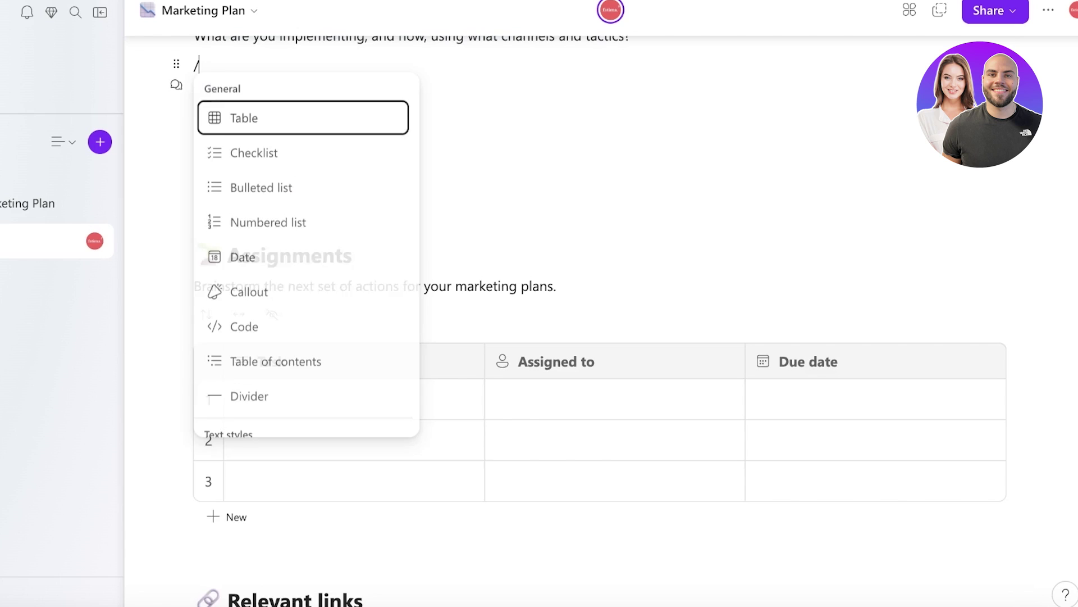
{"action": "scroll", "coordinate": [258, 345], "scroll_direction": "down", "scroll_amount": 5}
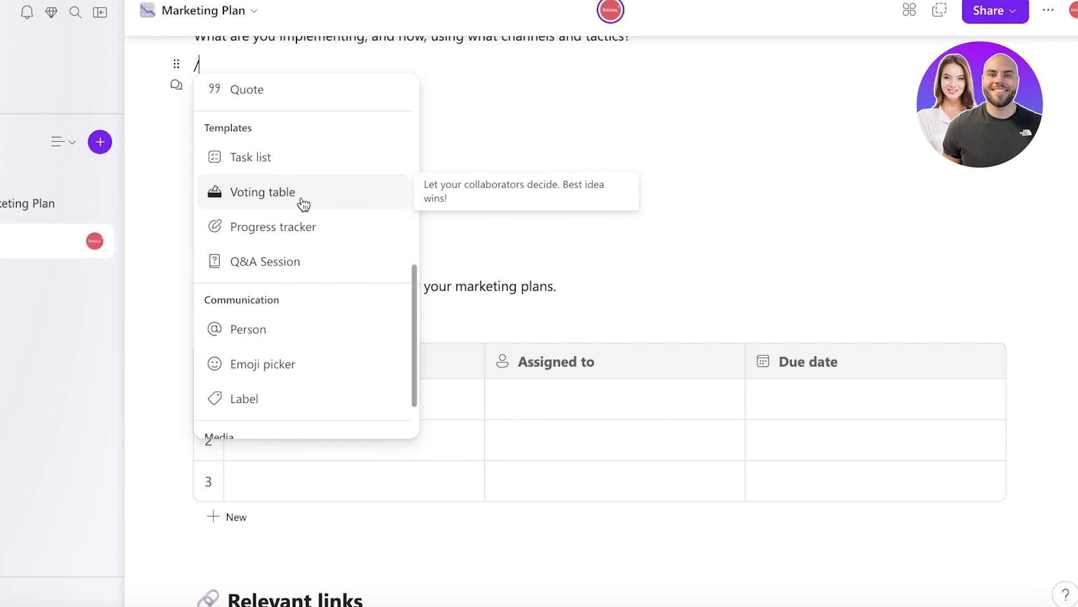
{"action": "scroll", "coordinate": [279, 288], "scroll_direction": "down", "scroll_amount": 1}
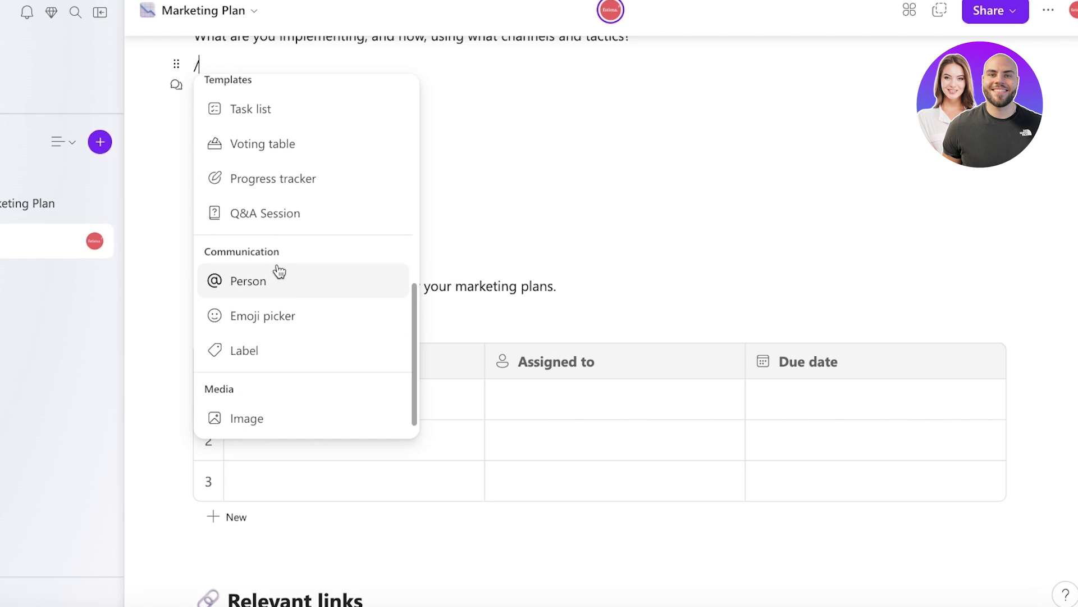
{"action": "scroll", "coordinate": [230, 347], "scroll_direction": "up", "scroll_amount": 10}
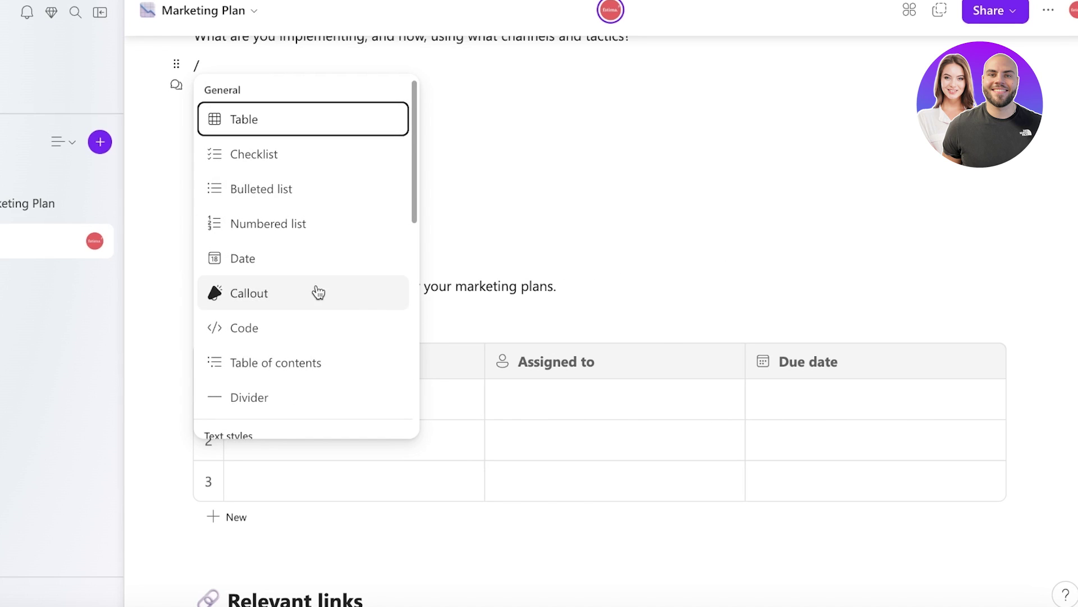
{"action": "left_click", "coordinate": [575, 169]}
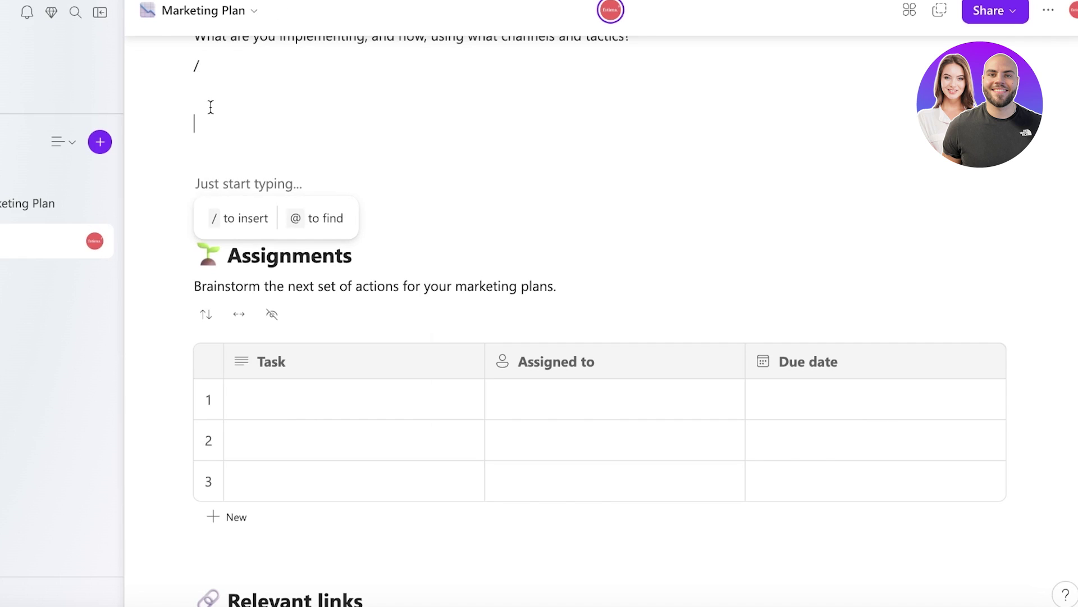
Delete the stray slash and extra blank lines above Assignments
{"action": "key", "text": "BackSpace"}
{"action": "key", "text": "BackSpace"}
{"action": "key", "text": "BackSpace"}
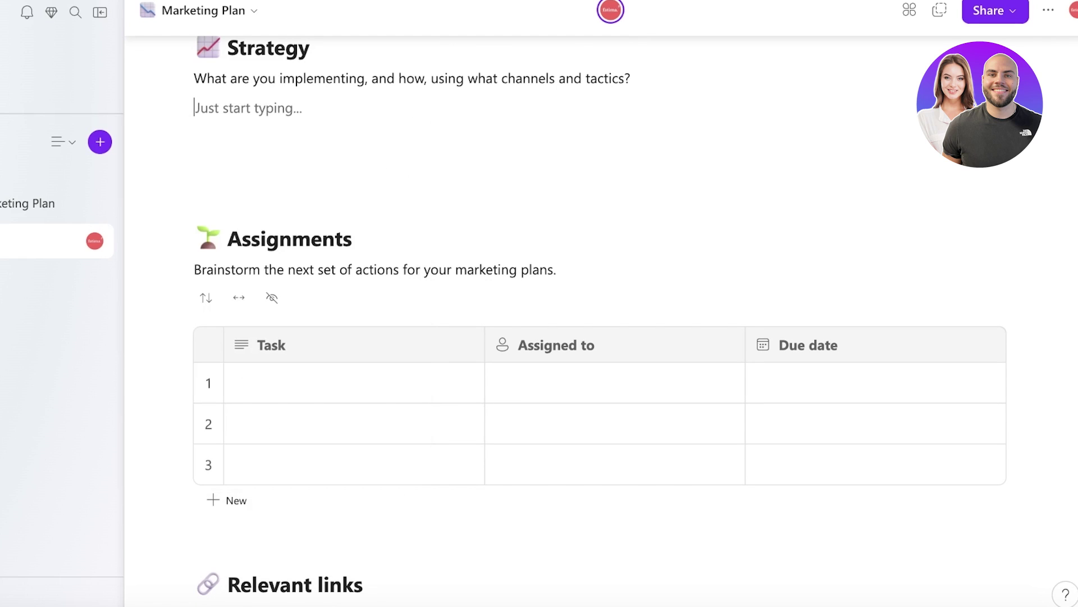
{"action": "left_click", "coordinate": [211, 181]}
{"action": "key", "text": "BackSpace"}
{"action": "key", "text": "BackSpace"}
{"action": "key", "text": "BackSpace"}
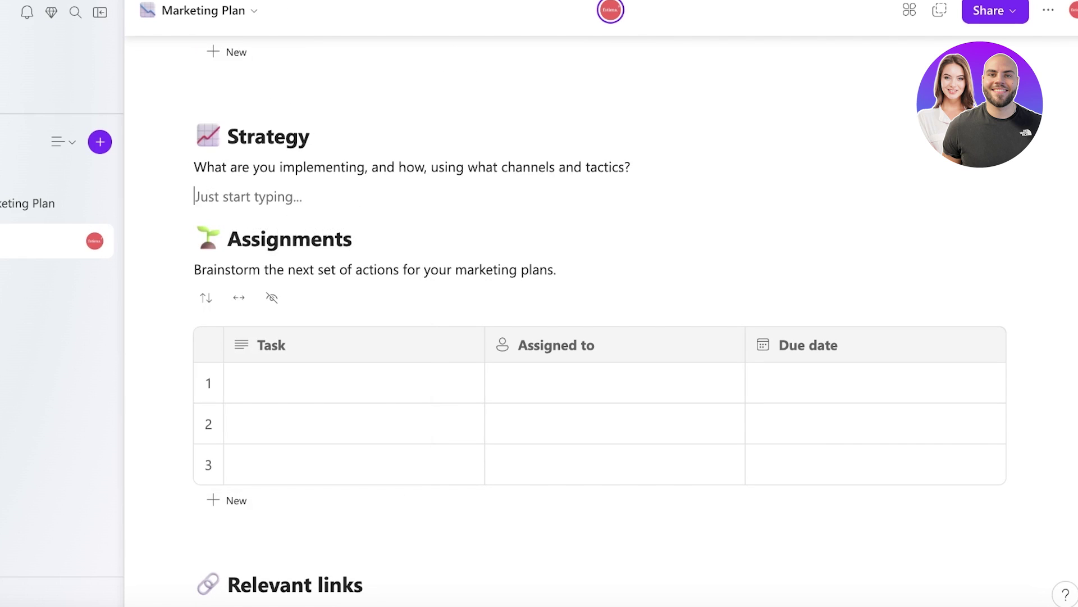
{"action": "scroll", "coordinate": [312, 160], "scroll_direction": "up", "scroll_amount": 15}
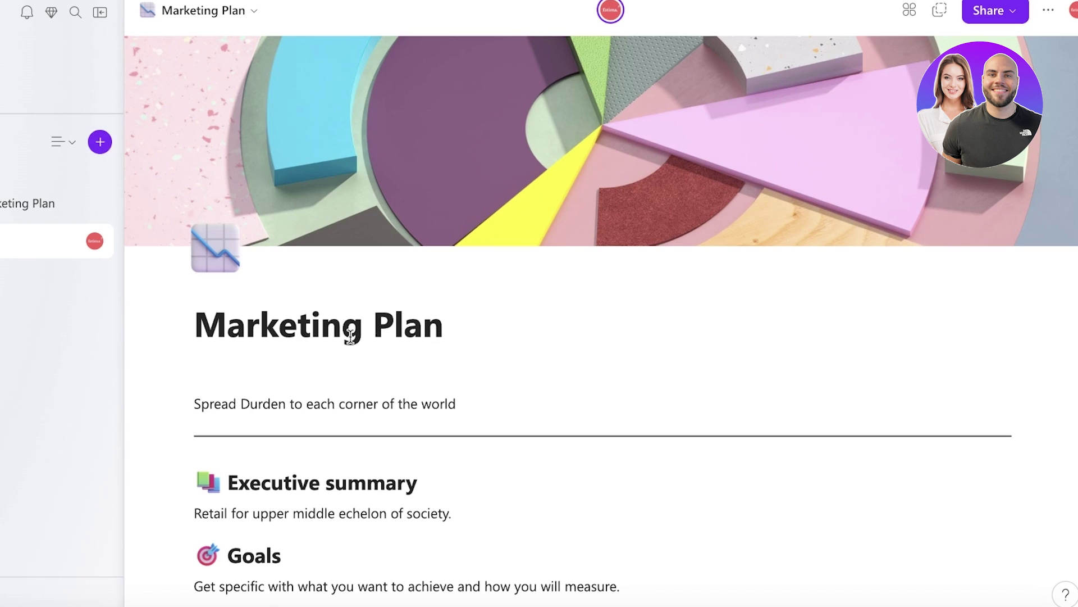
{"action": "scroll", "coordinate": [498, 296], "scroll_direction": "down", "scroll_amount": 1}
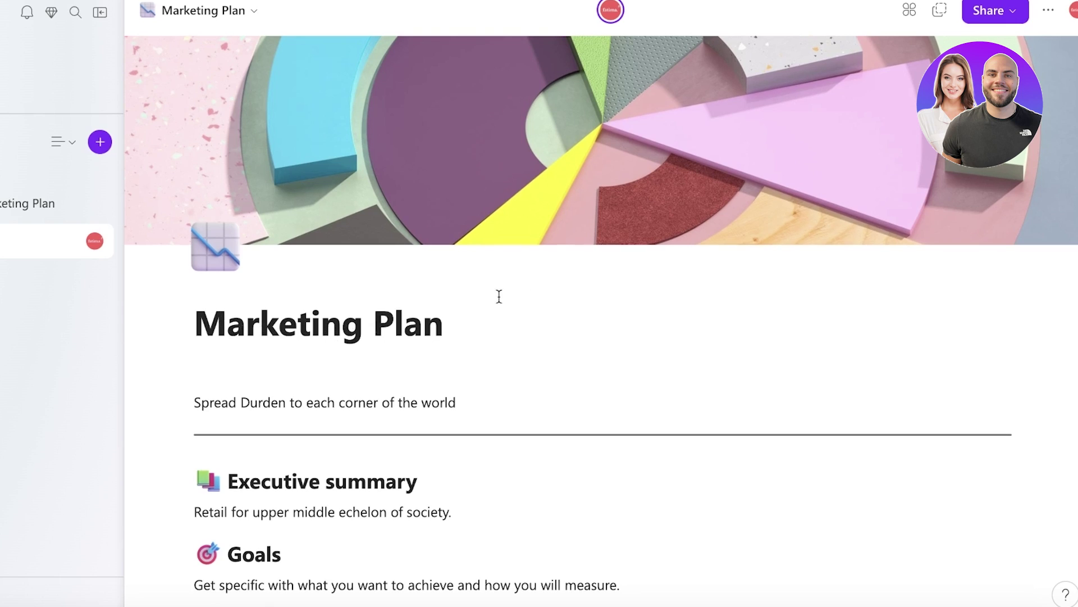